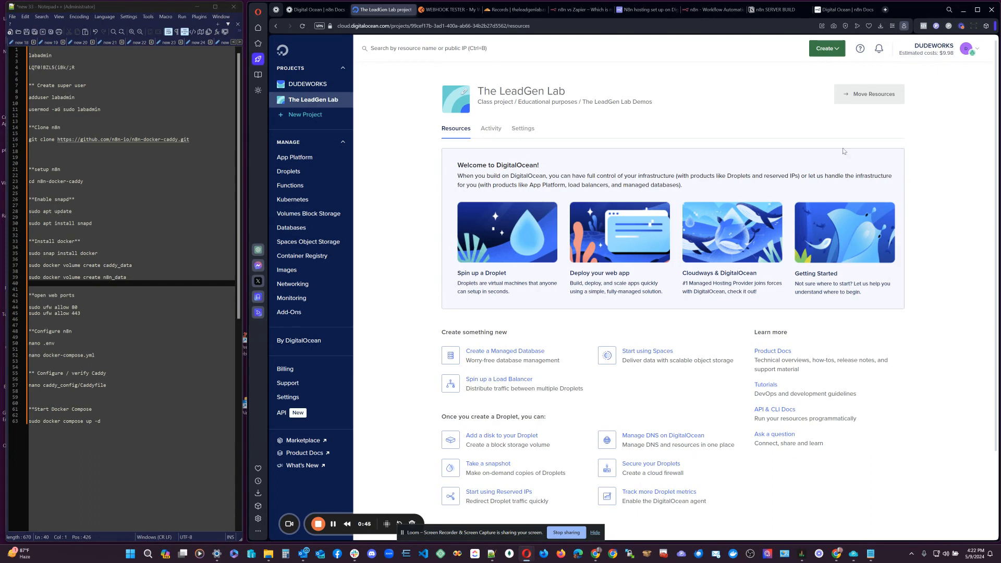
# Start a new droplet from the Create menu in The LeadGen Lab project.
pyautogui.click(580, 51)
pyautogui.click(397, 162)
pyautogui.click(838, 52)
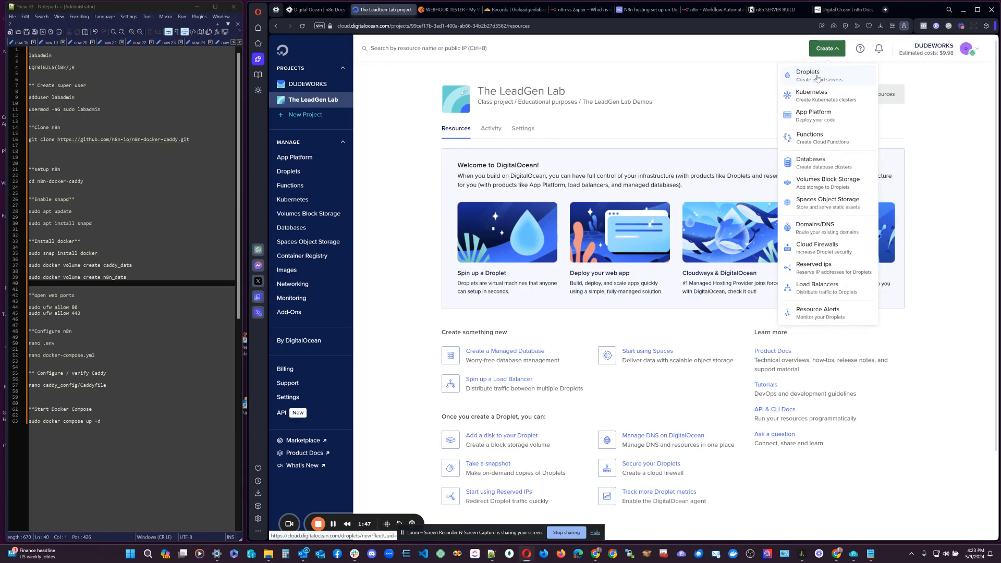
pyautogui.click(817, 78)
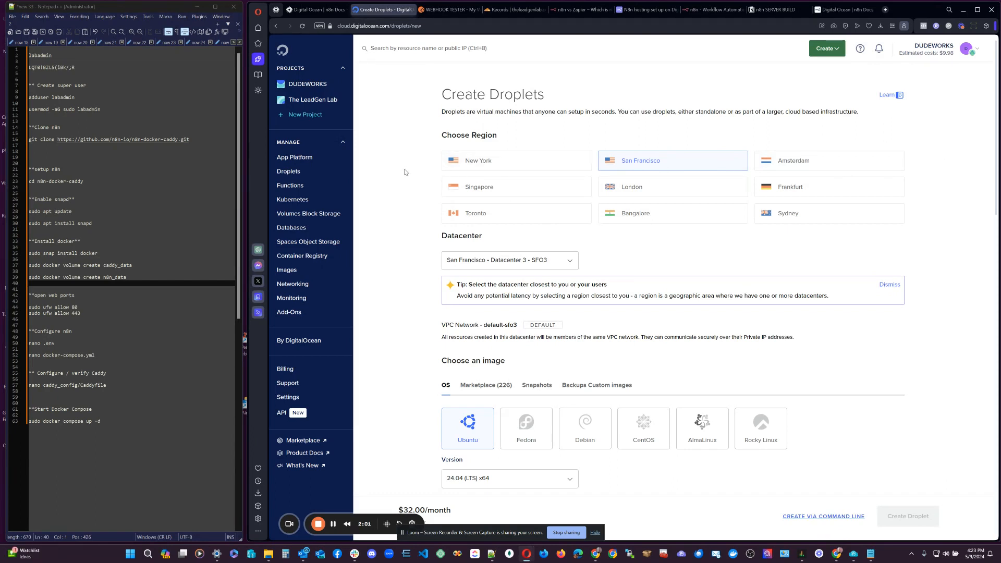
# Choose the New York region and keep the NYC3 datacenter for the droplet.
pyautogui.click(490, 163)
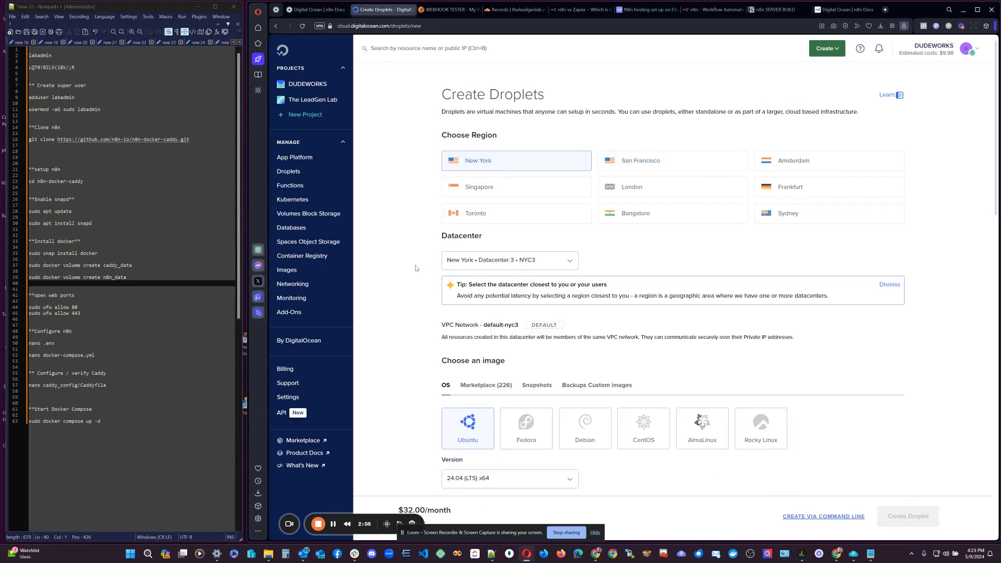
pyautogui.scroll(-2, 415, 267)
pyautogui.scroll(-2, 415, 266)
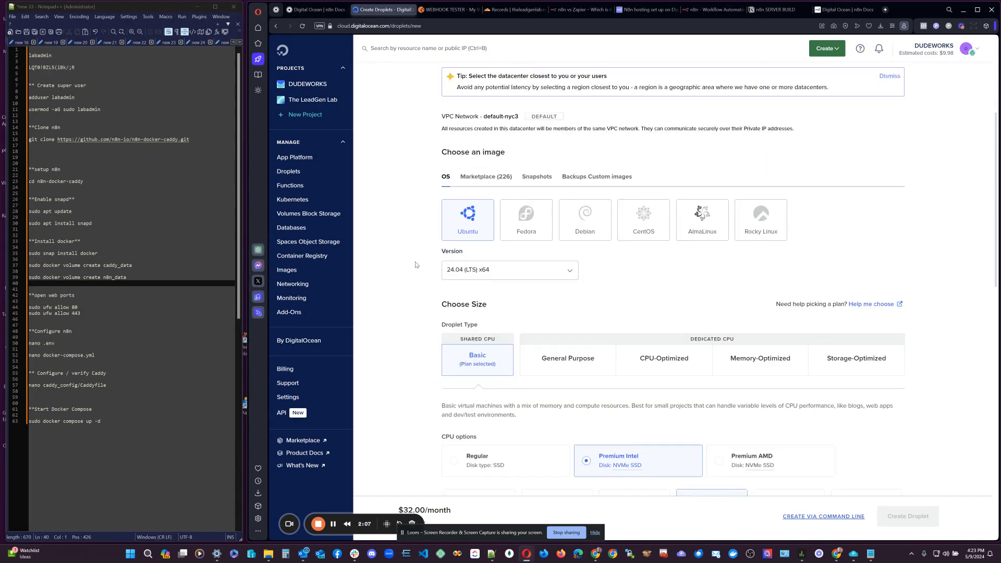
pyautogui.scroll(2, 415, 264)
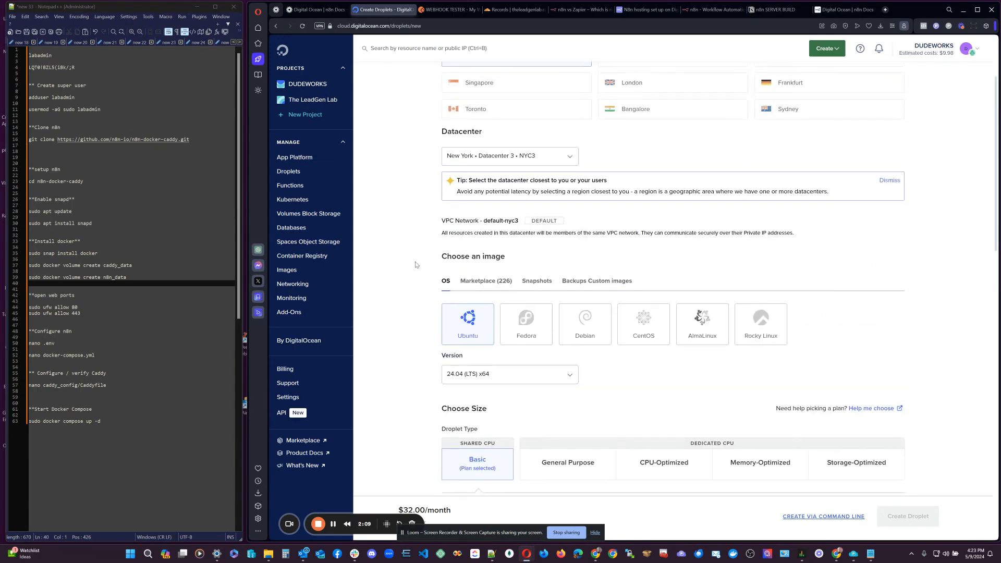
pyautogui.click(490, 158)
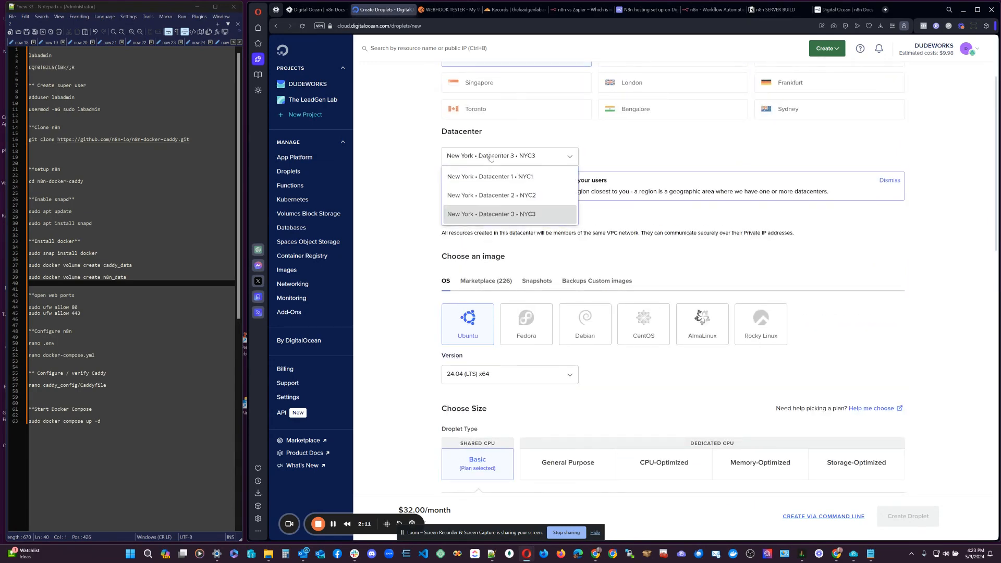
pyautogui.click(490, 158)
pyautogui.scroll(2, 422, 203)
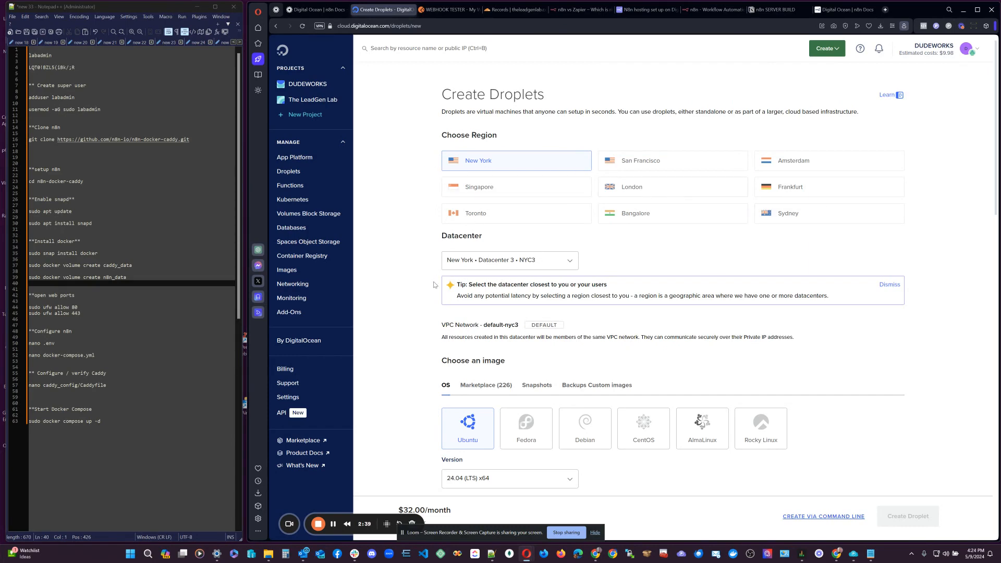
pyautogui.scroll(-4, 434, 284)
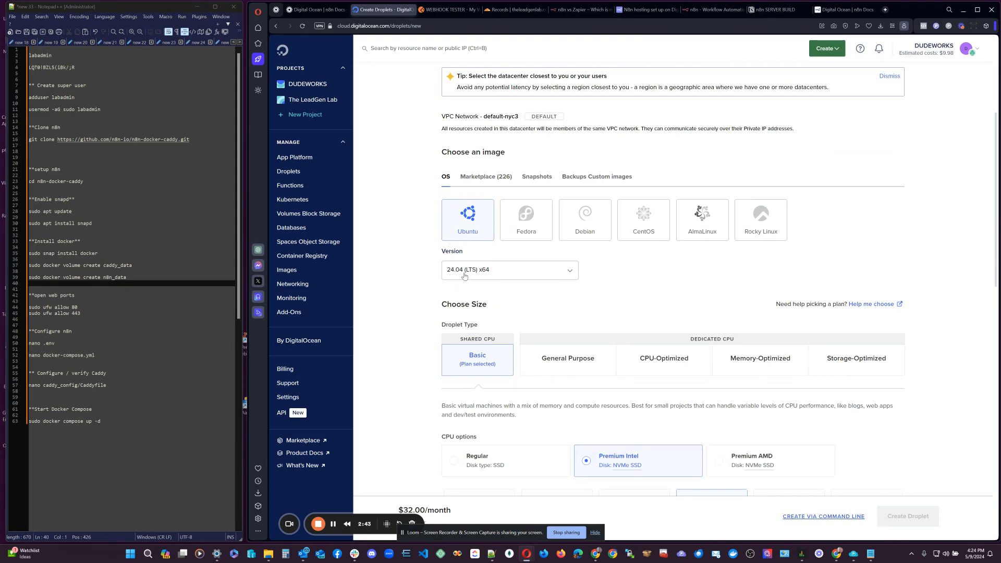
# Keep Ubuntu 24.04 (LTS) x64 and pick the $8/mo Premium Intel plan (1 GB, 35 GB NVMe).
pyautogui.click(568, 275)
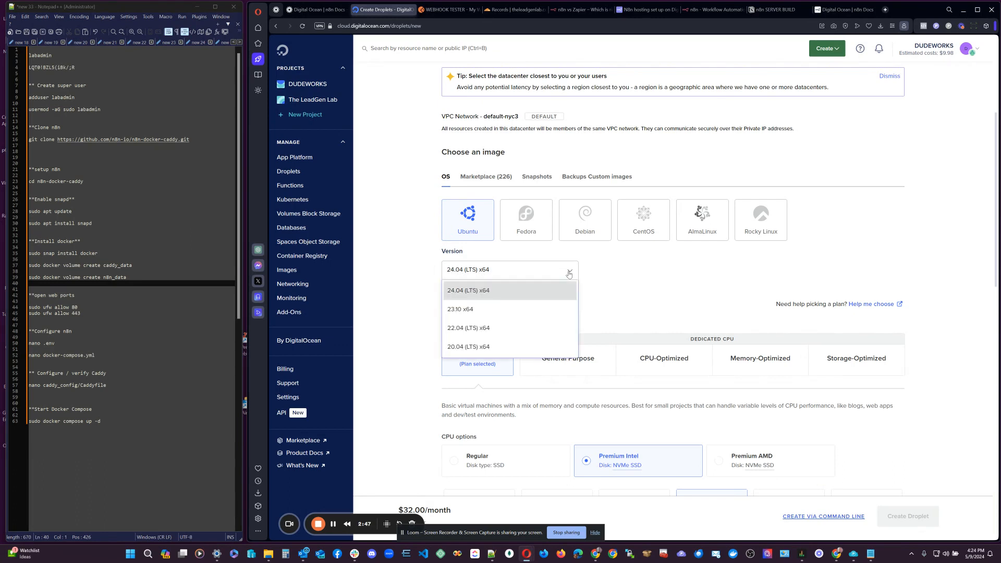
pyautogui.click(568, 273)
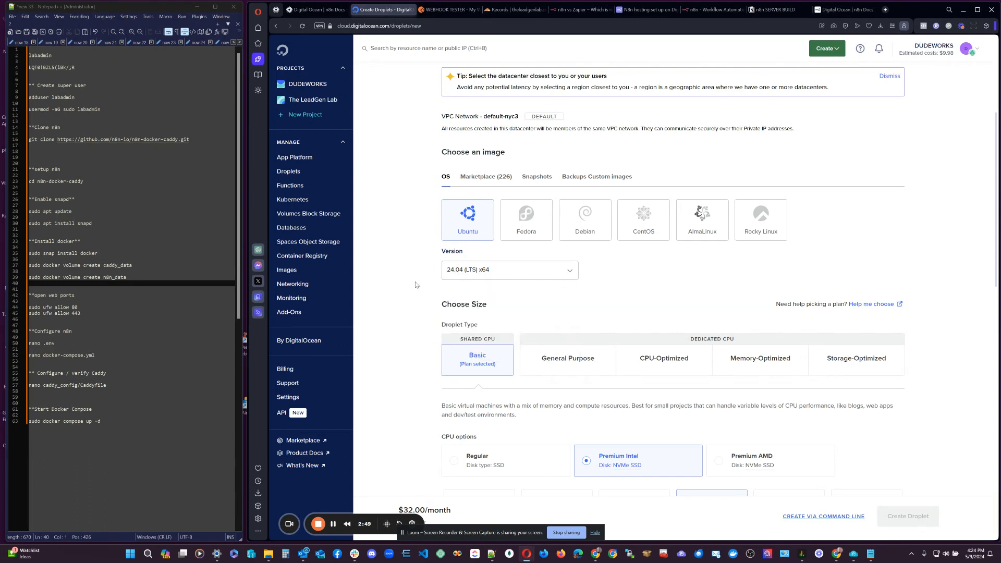
pyautogui.scroll(-2, 415, 285)
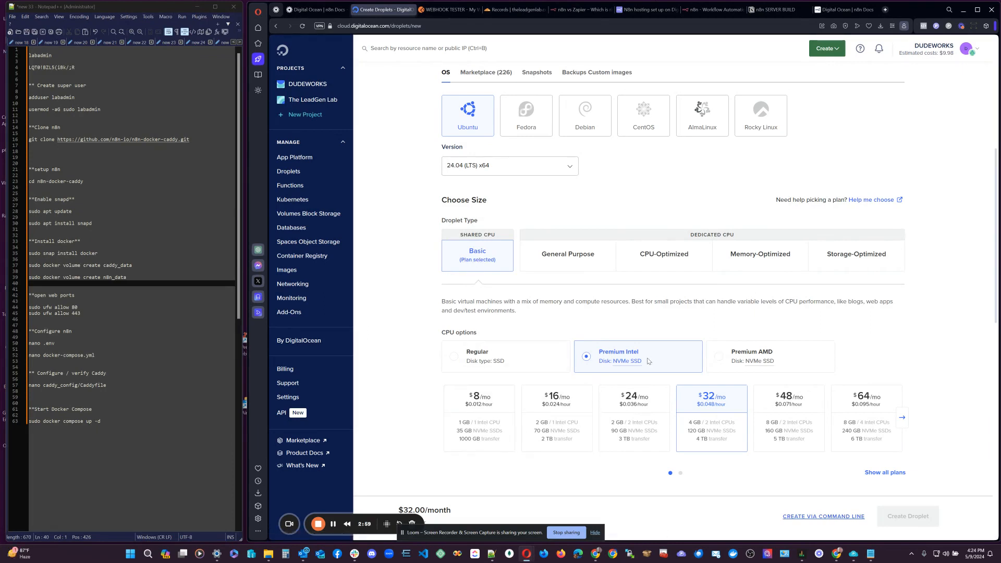
pyautogui.moveTo(634, 363)
pyautogui.click(495, 408)
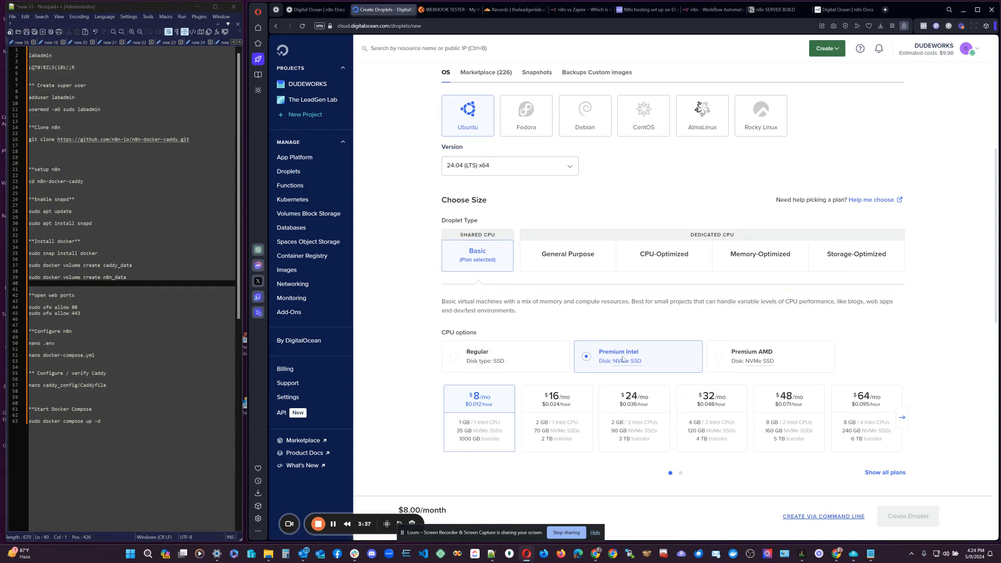
pyautogui.moveTo(620, 367)
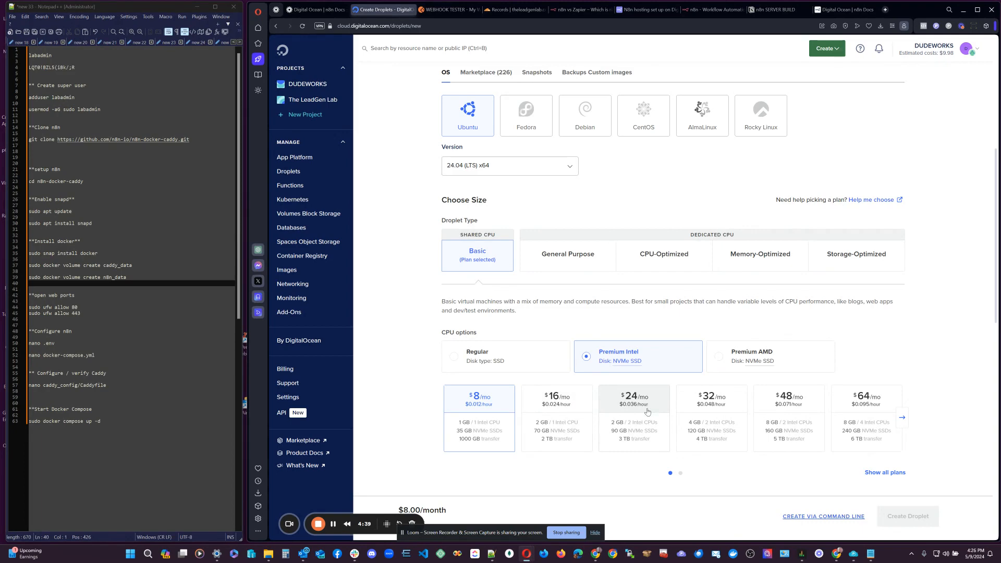
pyautogui.scroll(-6, 648, 412)
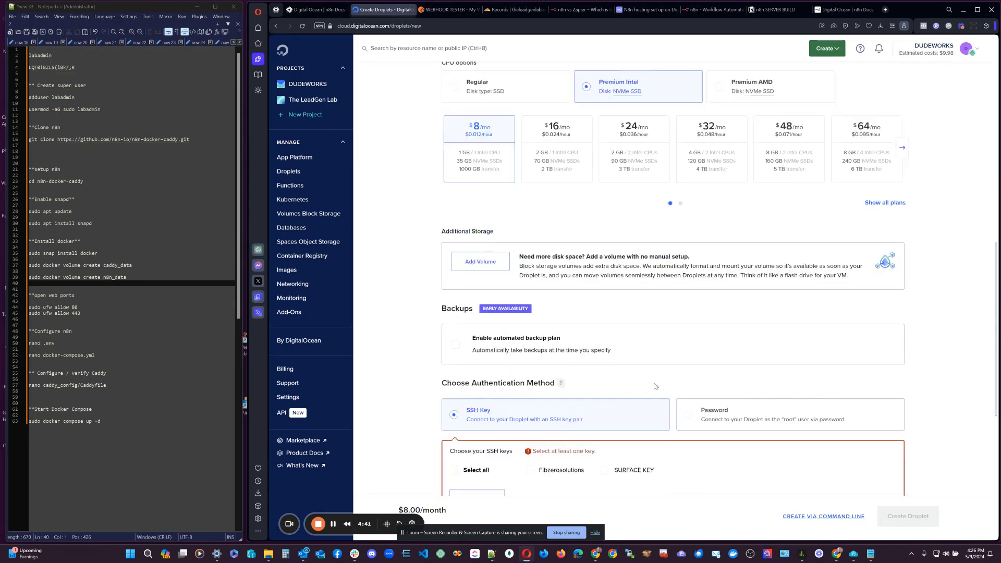
# Switch authentication to Password and paste the saved root password from the notes.
pyautogui.scroll(-2, 395, 321)
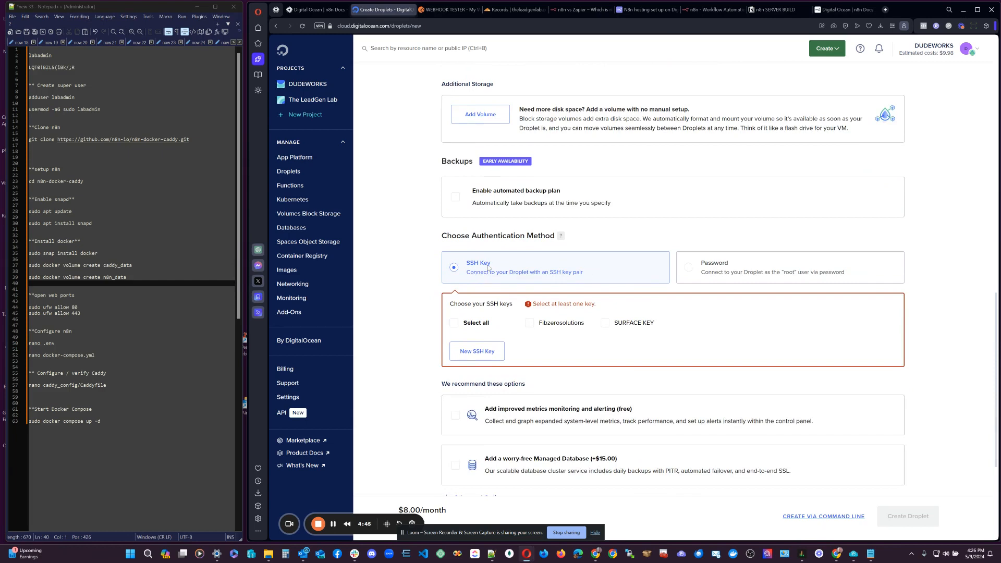
pyautogui.click(689, 269)
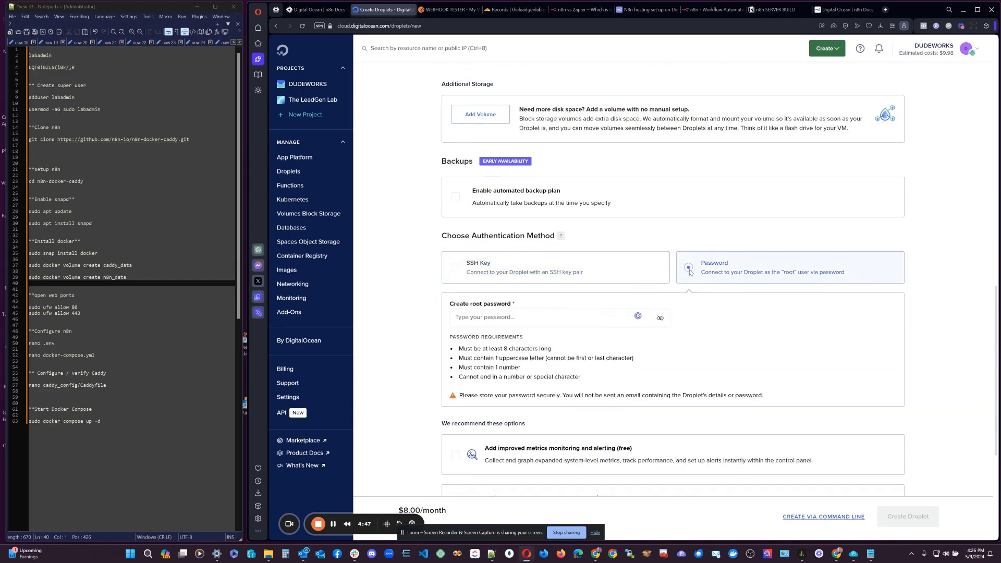
pyautogui.click(66, 68)
pyautogui.moveTo(78, 68); pyautogui.dragTo(24, 68)
pyautogui.click(531, 317)
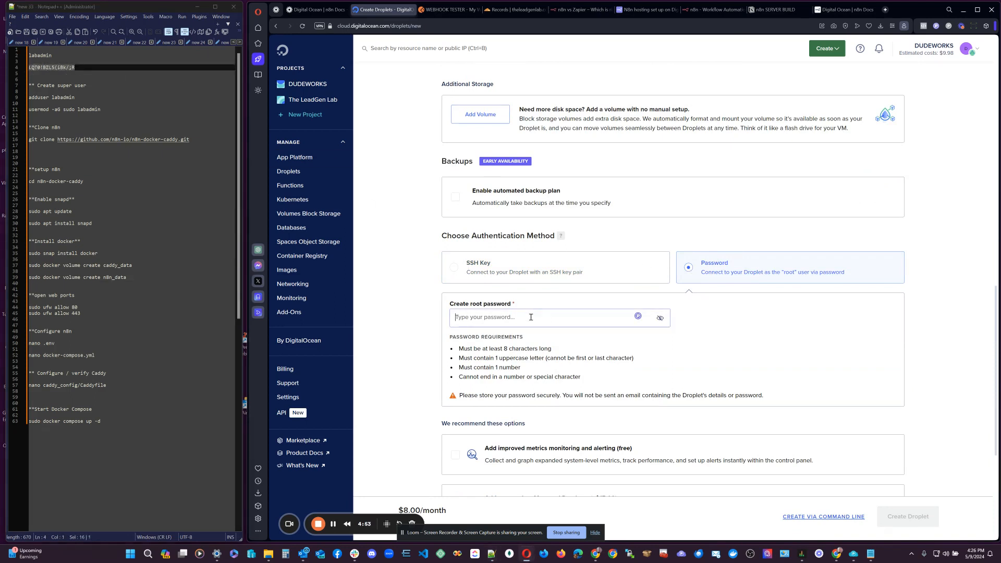
pyautogui.hotkey('ctrl', 'v')
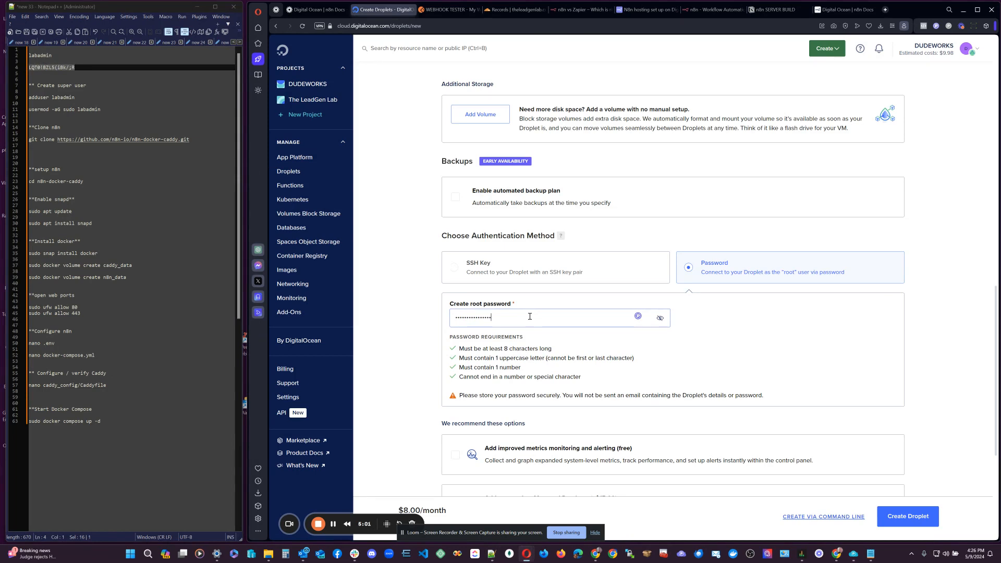
pyautogui.doubleClick(473, 304)
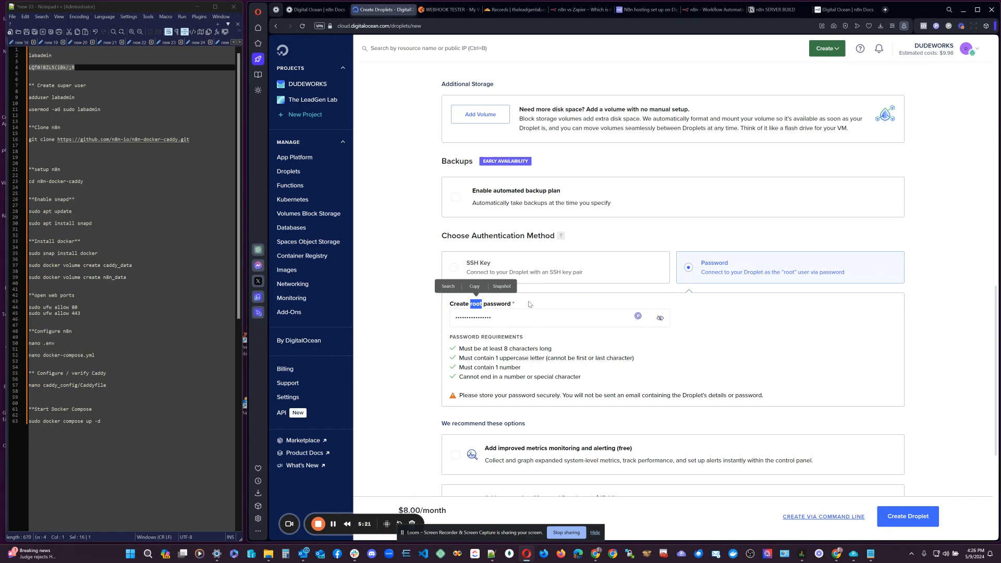
pyautogui.click(511, 320)
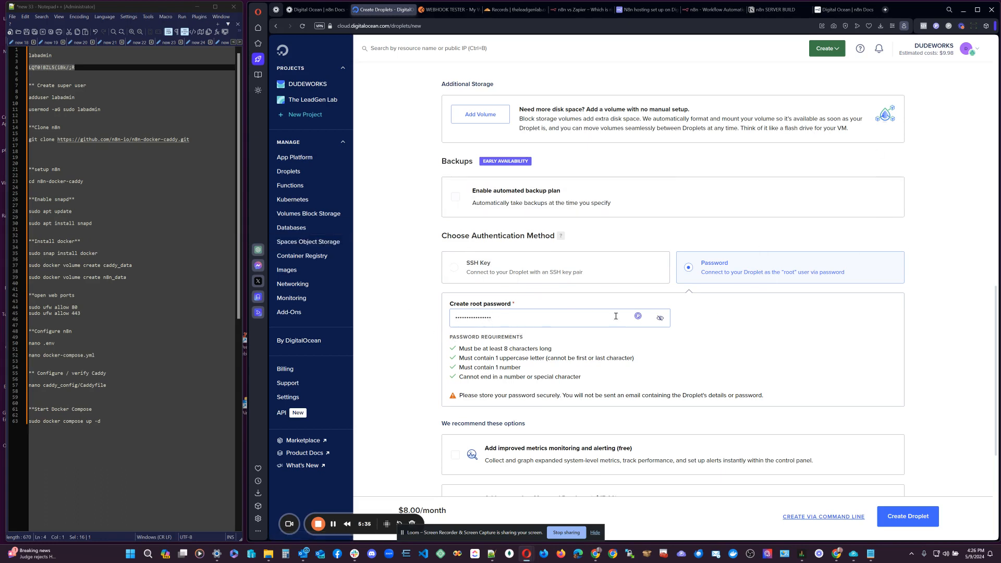
pyautogui.scroll(-2, 934, 304)
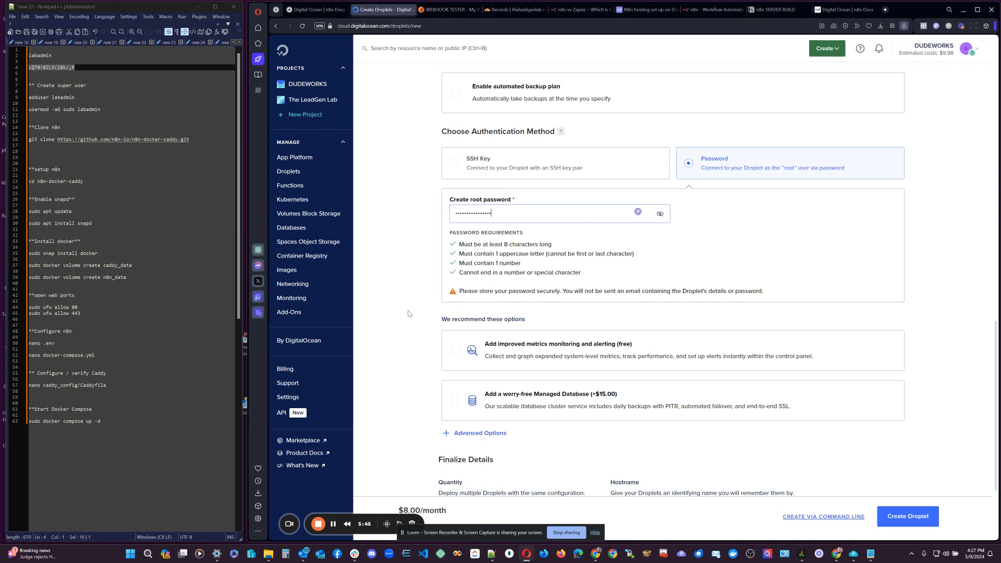
# Prefix the droplet hostname with 'theleadgenlab-n8n-'.
pyautogui.scroll(-2, 409, 314)
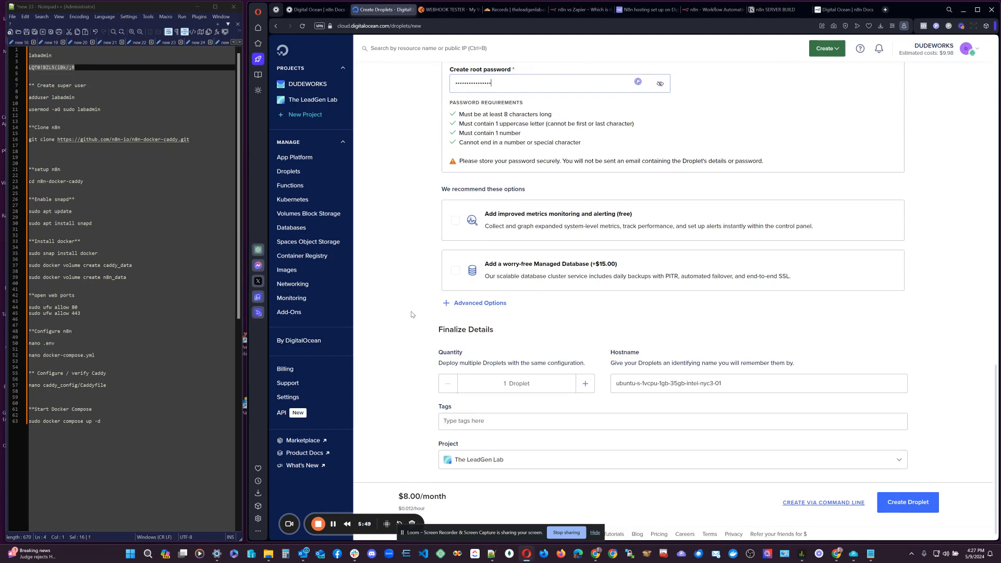
pyautogui.moveTo(644, 354); pyautogui.dragTo(610, 353)
pyautogui.click(616, 386)
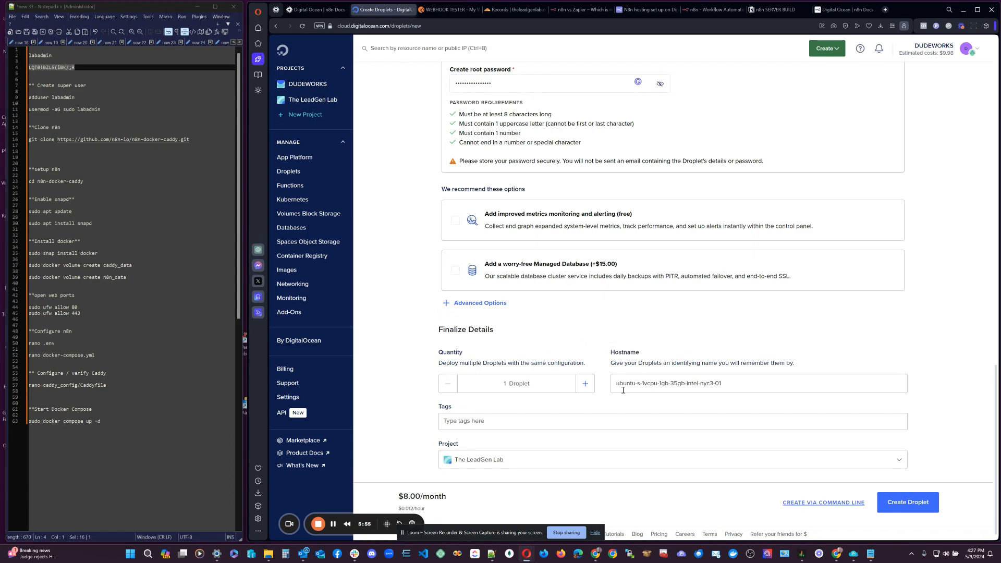
pyautogui.write('theleadgenlab-')
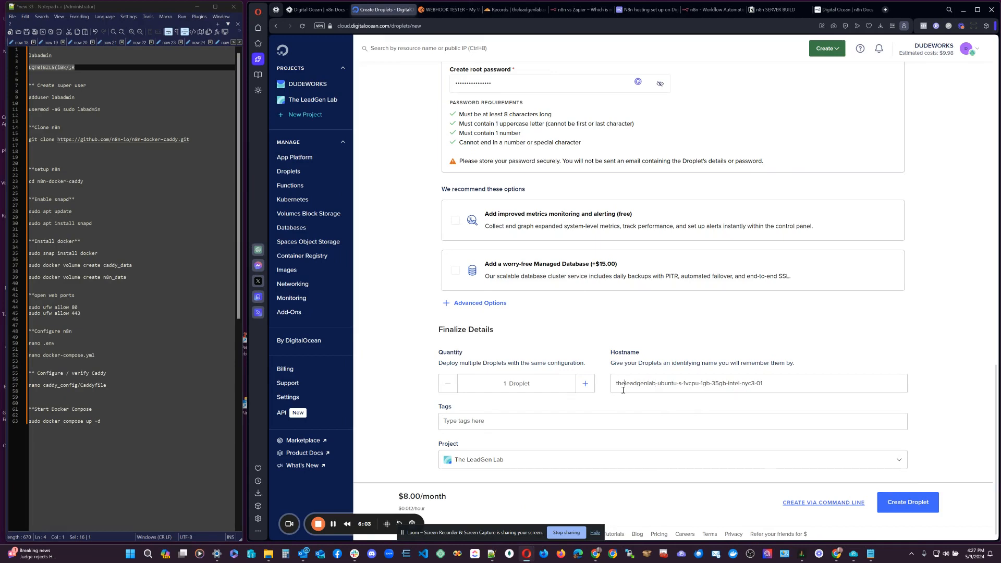
pyautogui.write('n8n-')
# Create the droplet, copy its IP 167.71.174.188, and go to Cloudflare's DNS records.
pyautogui.click(897, 509)
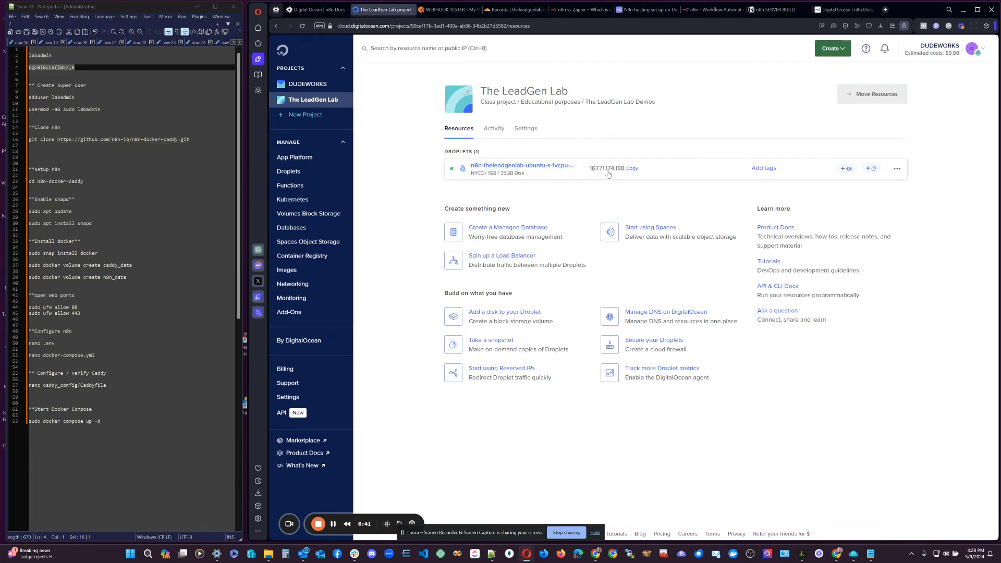
pyautogui.click(632, 168)
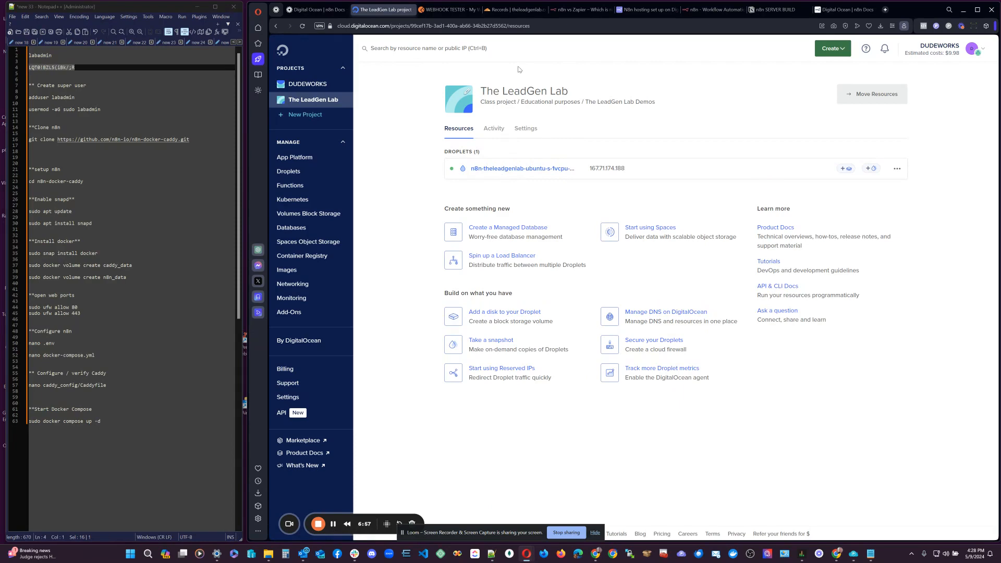
pyautogui.click(508, 10)
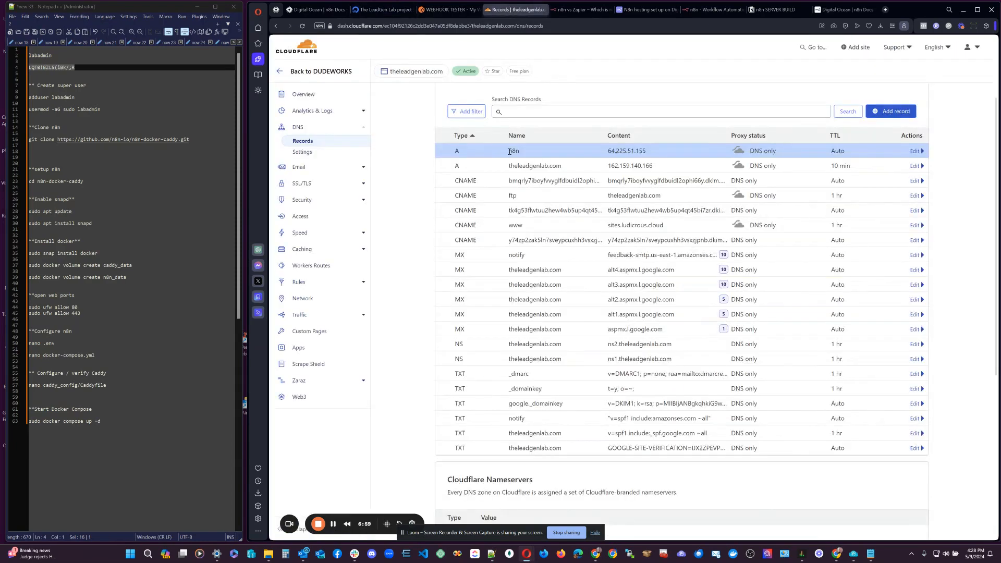
# Expand the inline edit form of the n8n A record, currently 64.225.51.155.
pyautogui.click(915, 151)
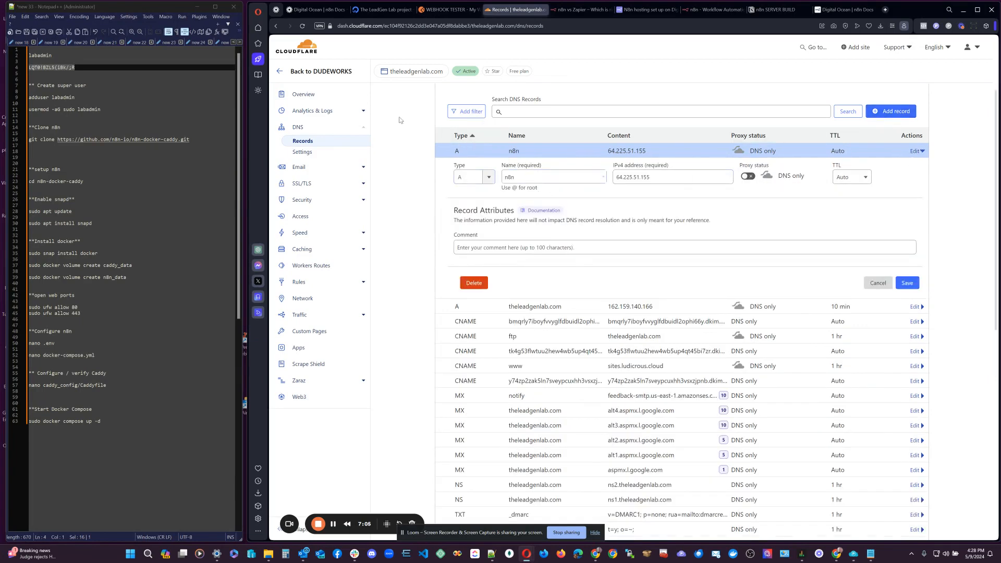
pyautogui.scroll(2, 397, 154)
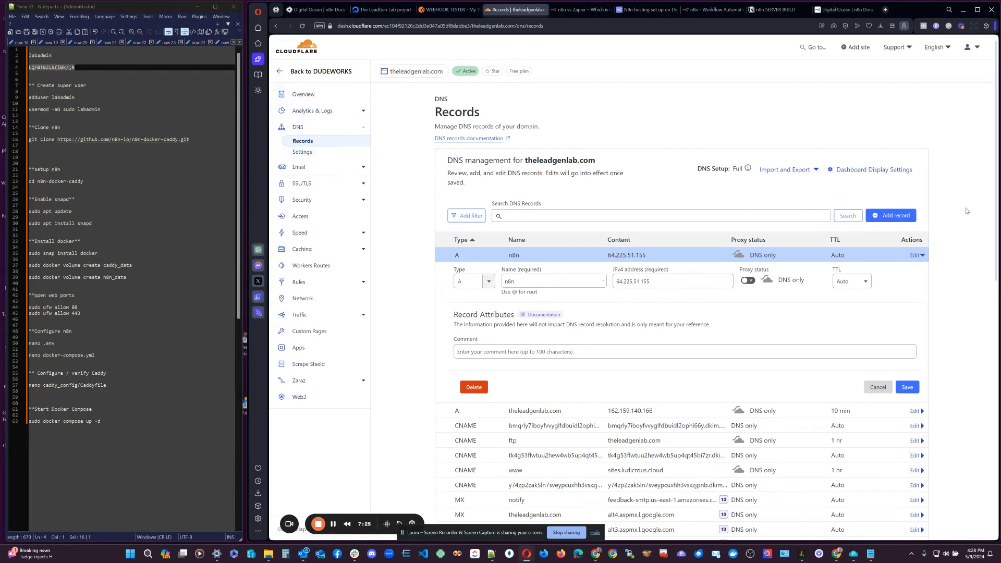
pyautogui.scroll(-4, 964, 208)
pyautogui.scroll(4, 966, 213)
# Set the n8n A record's IPv4 to 167.71.174.188, keeping it DNS only.
pyautogui.click(488, 282)
pyautogui.moveTo(558, 279); pyautogui.dragTo(489, 285)
pyautogui.write('n8n')
pyautogui.press('Tab')
pyautogui.write('167.71.174.188')
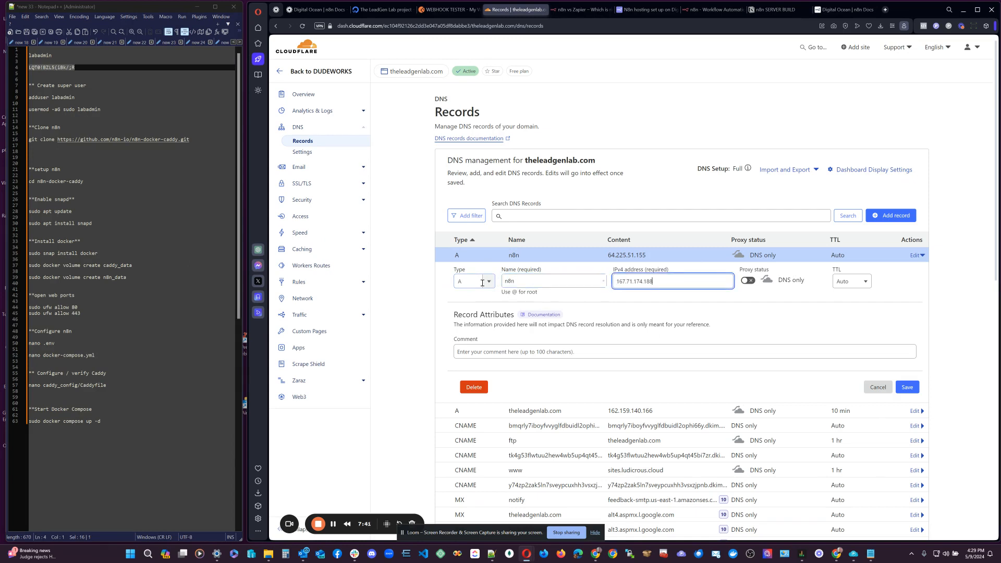
pyautogui.click(749, 281)
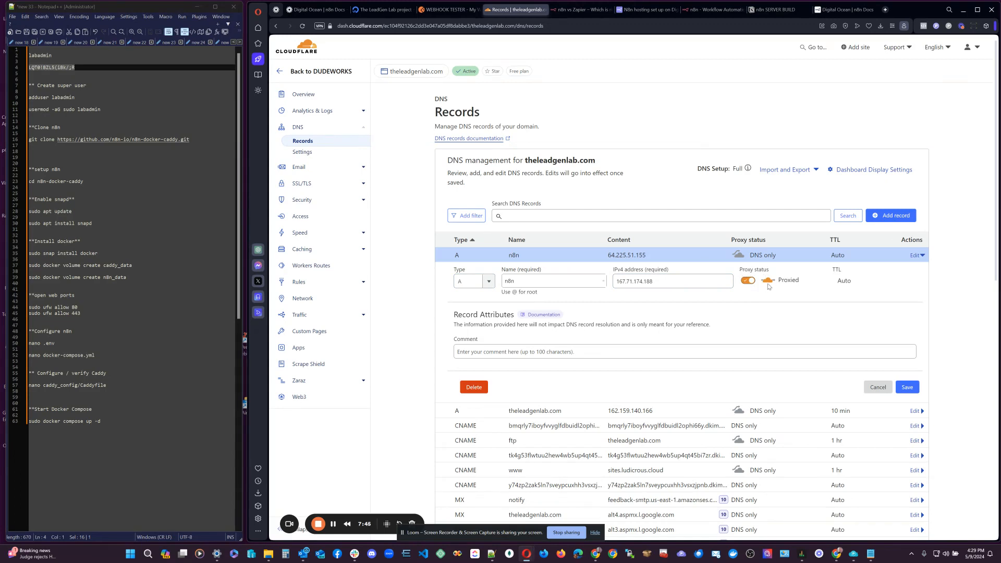
pyautogui.click(748, 281)
# Confirm the record's name and IPv4, save it, and return to DigitalOcean.
pyautogui.click(632, 282)
pyautogui.hotkey('shift', 'Tab')
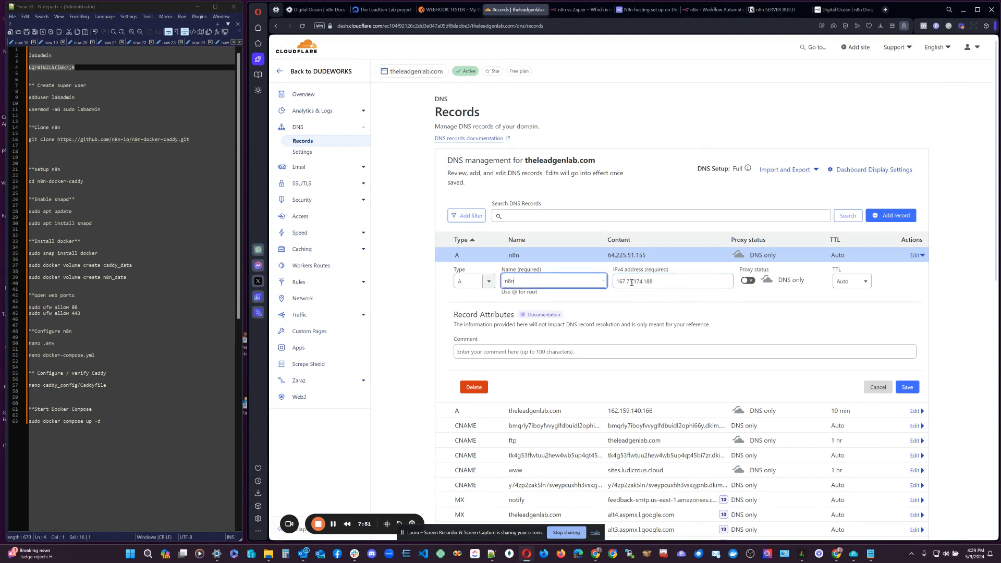
pyautogui.click(670, 283)
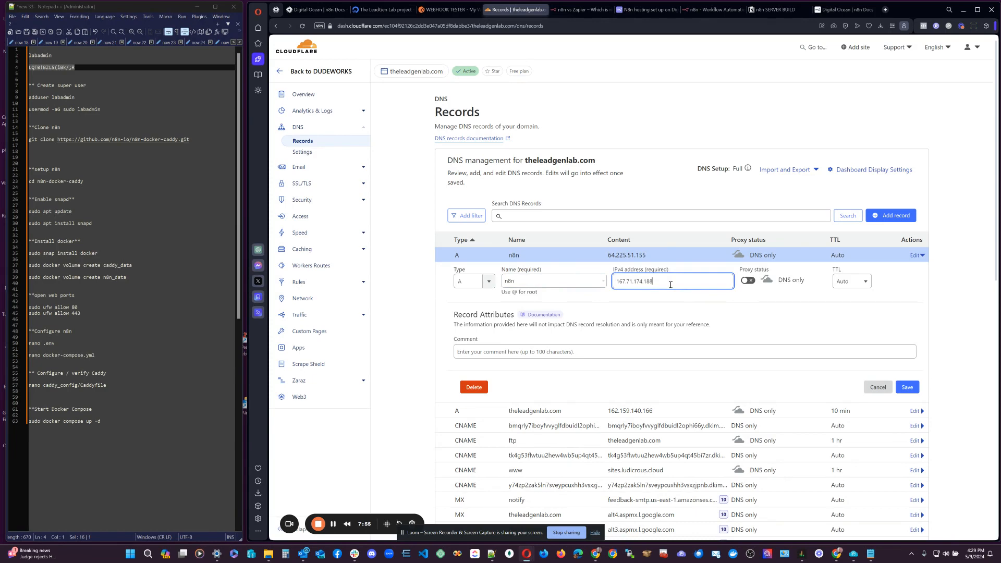
pyautogui.click(907, 388)
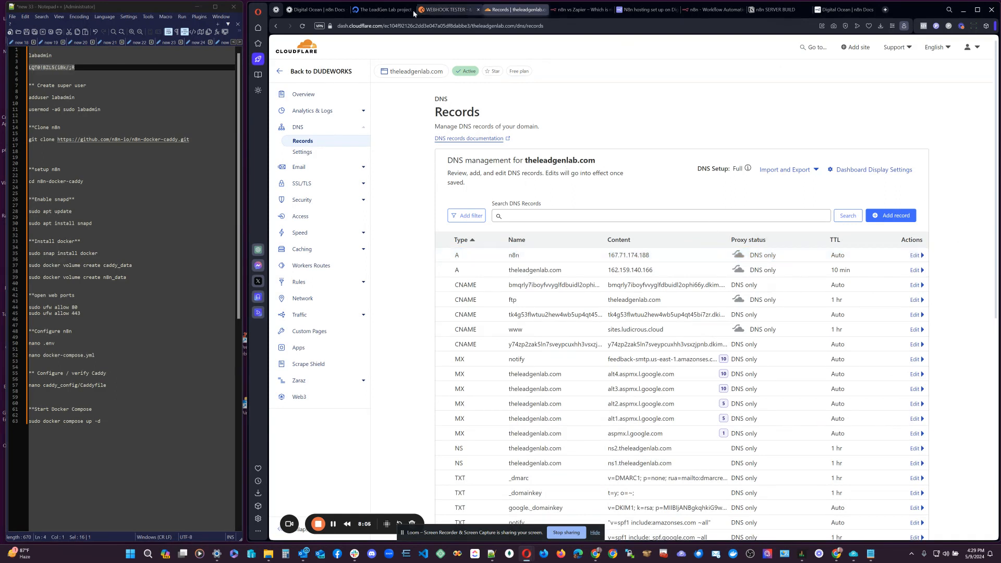
pyautogui.click(385, 9)
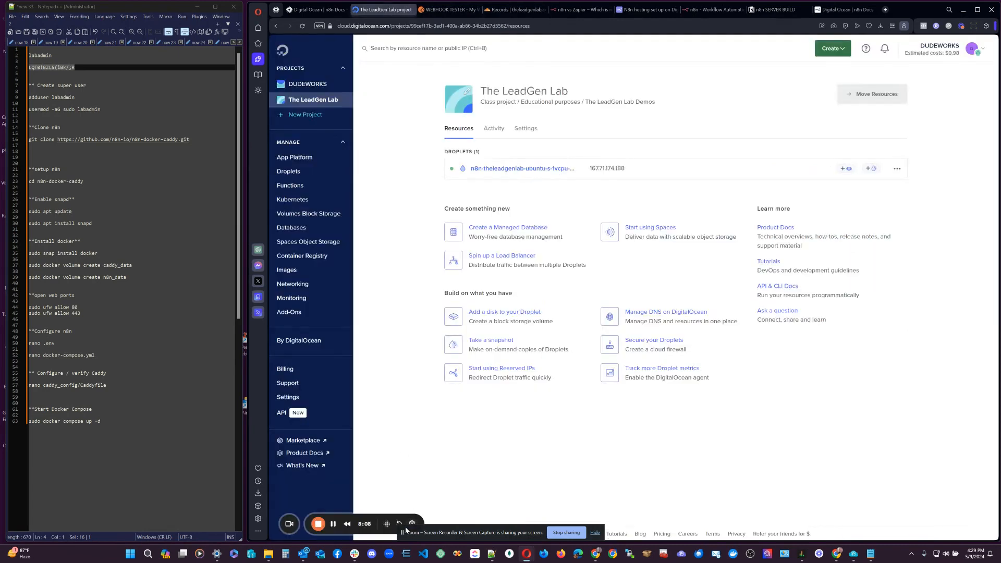
pyautogui.moveTo(405, 530); pyautogui.dragTo(598, 525)
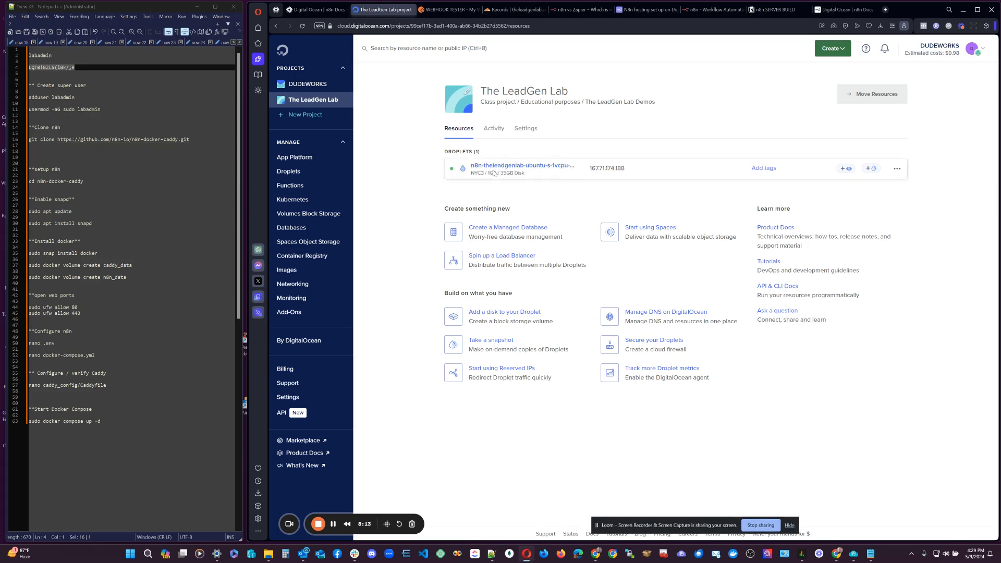
# Open the n8n droplet's detail page, showing it ON at 167.71.174.188.
pyautogui.click(497, 168)
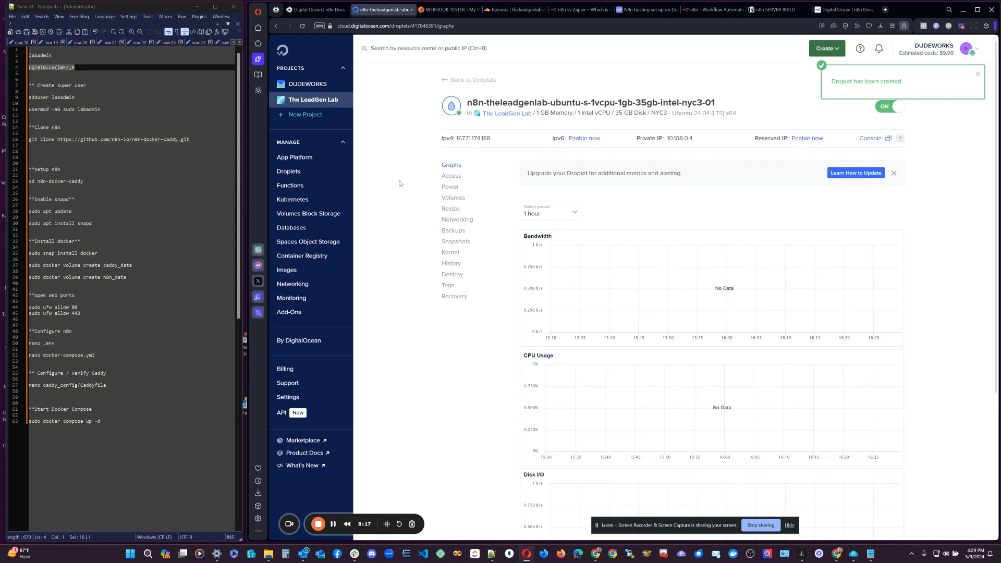
pyautogui.click(977, 74)
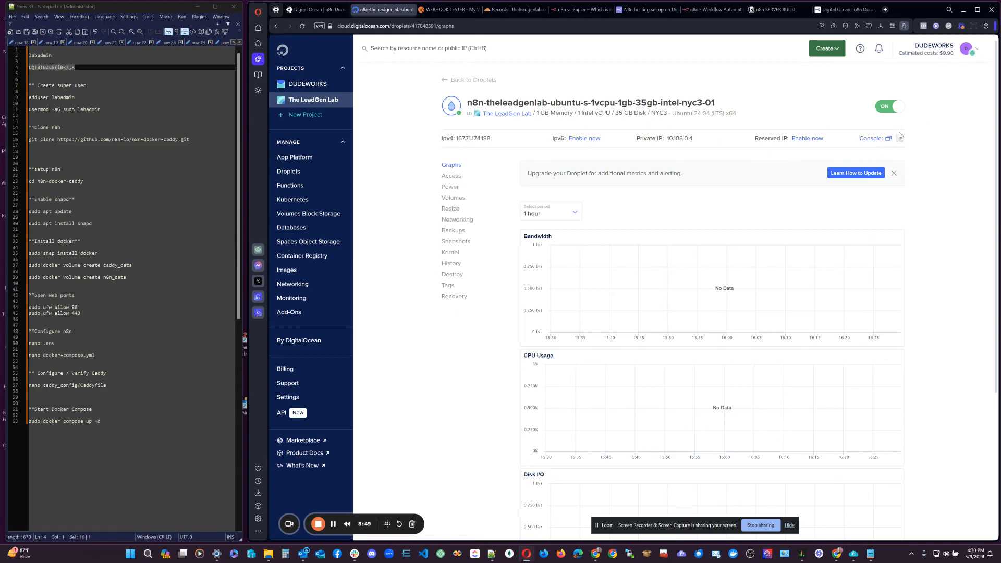
# Open the droplet's root web console and select the adduser command in the notes.
pyautogui.click(877, 139)
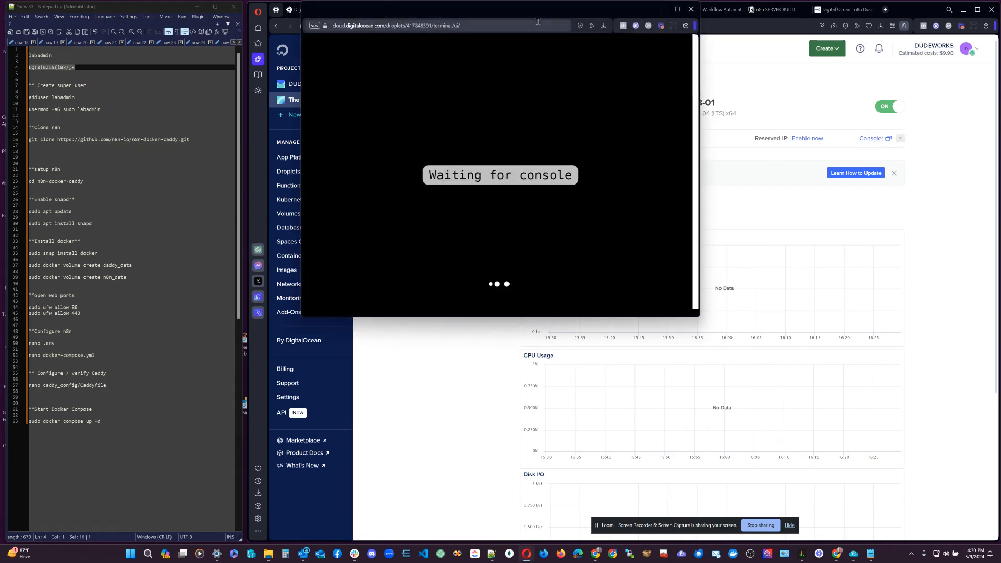
pyautogui.moveTo(530, 11); pyautogui.dragTo(568, 39)
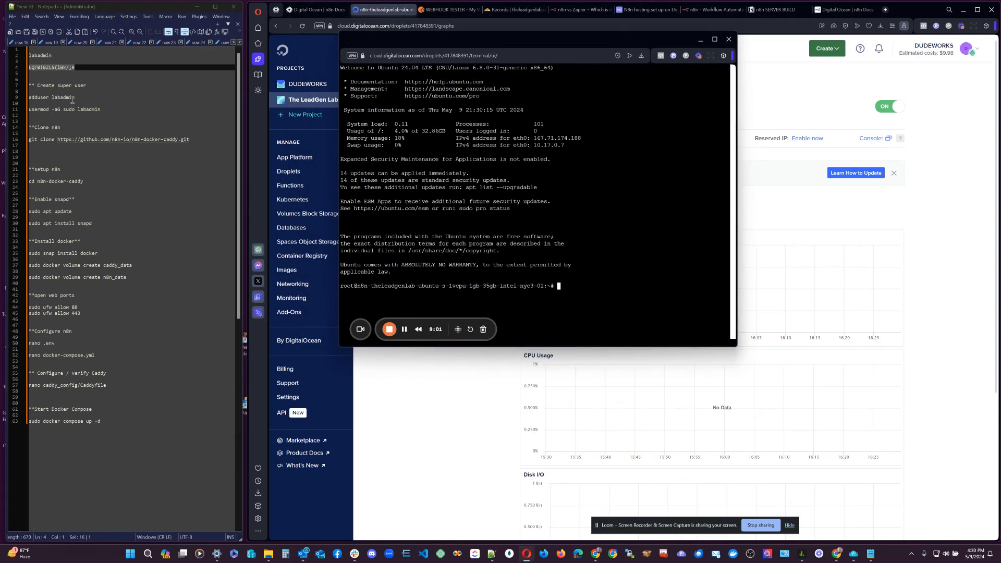
pyautogui.moveTo(75, 97); pyautogui.dragTo(28, 99)
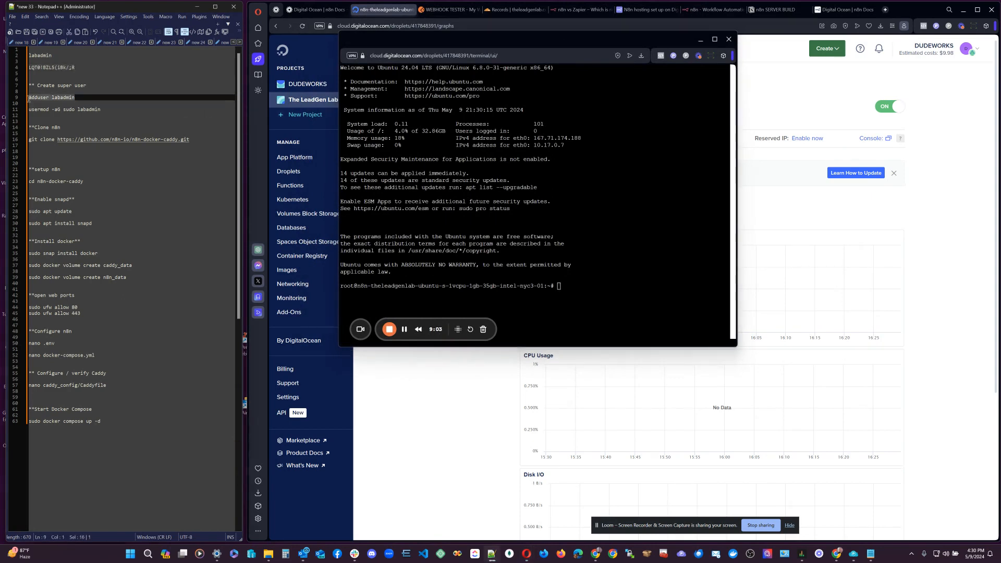
# Run 'adduser labadmin' in the droplet console.
pyautogui.click(560, 286)
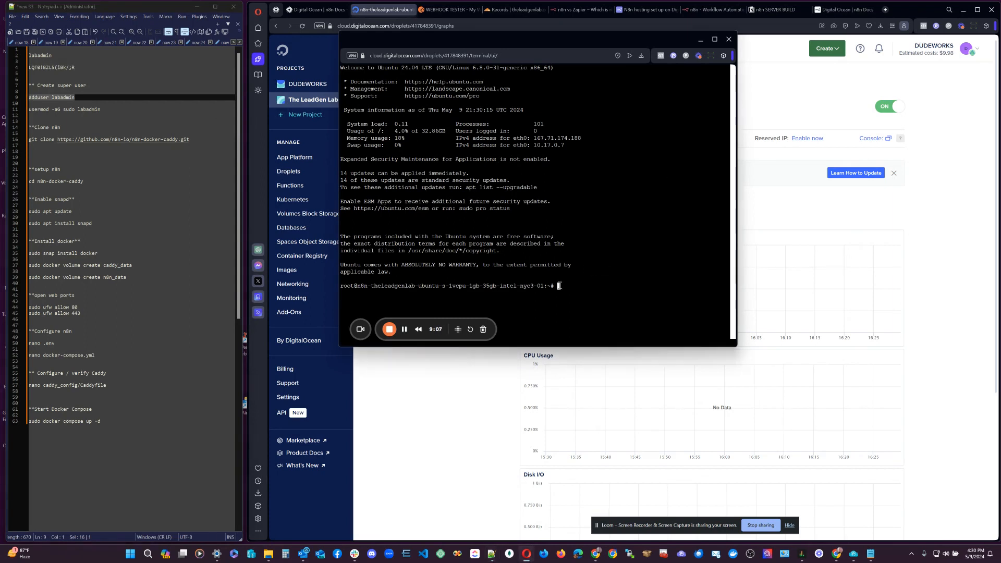
pyautogui.rightClick(559, 286)
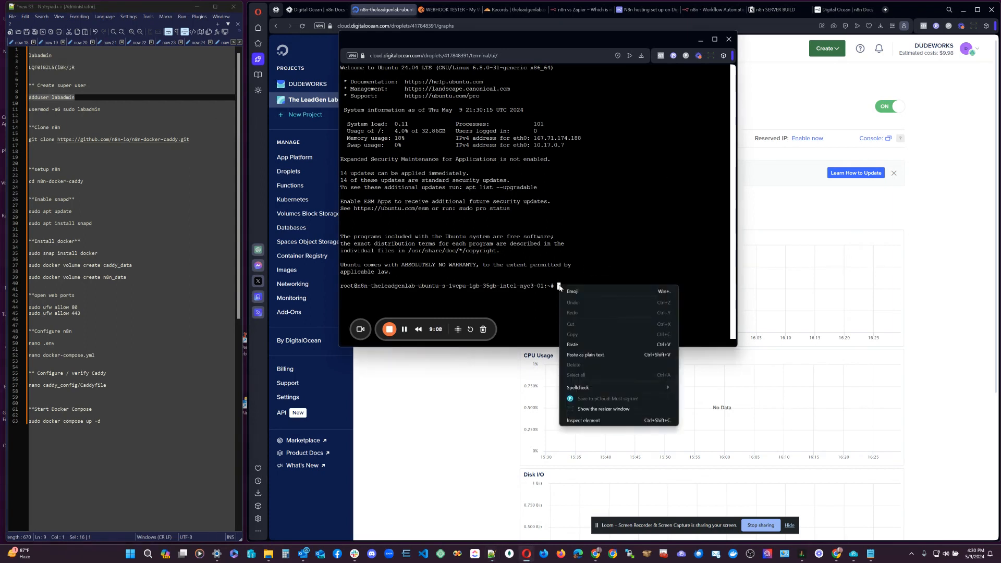
pyautogui.click(585, 355)
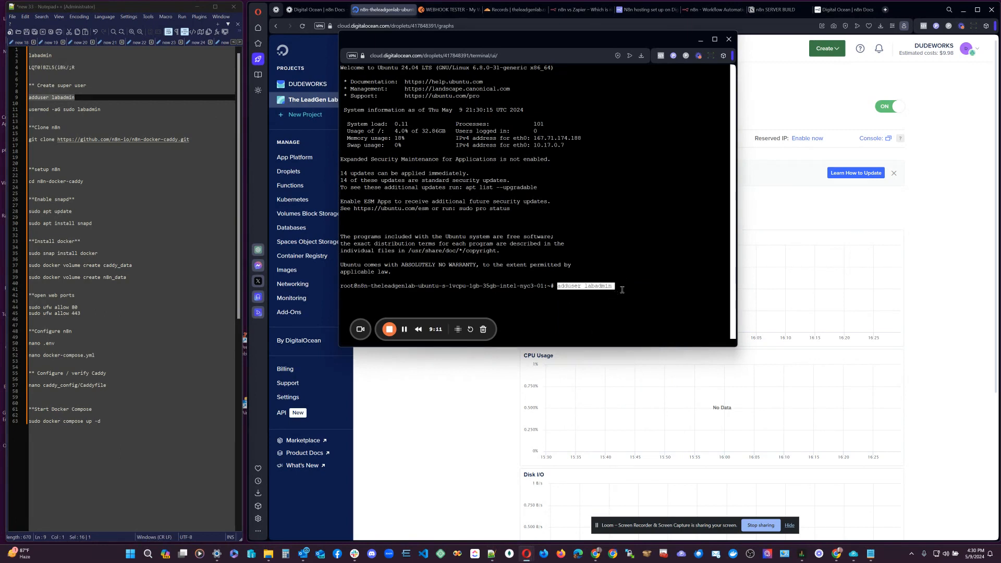
pyautogui.press('Return')
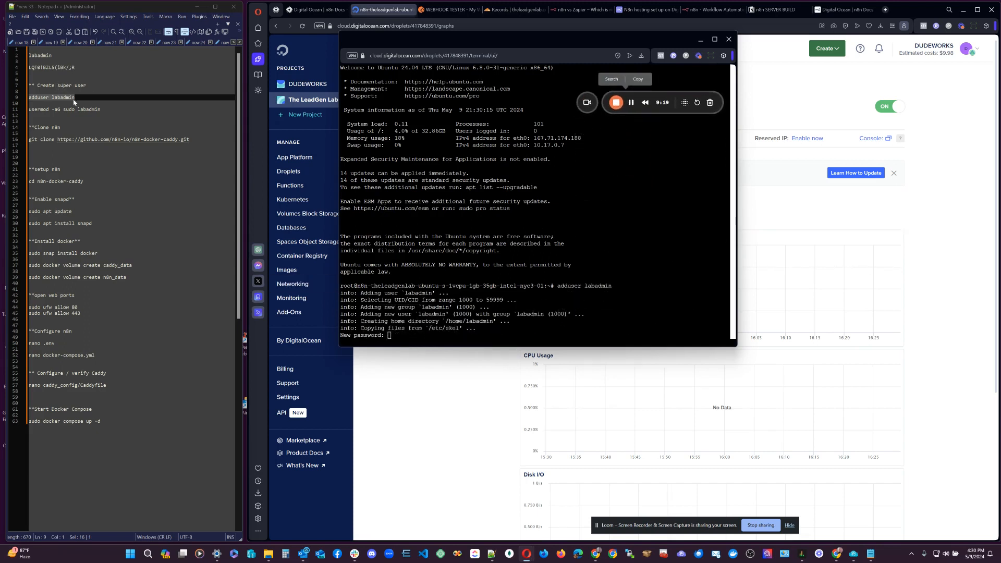
# Set labadmin's password from the notes, entering it twice.
pyautogui.moveTo(75, 68); pyautogui.dragTo(29, 67)
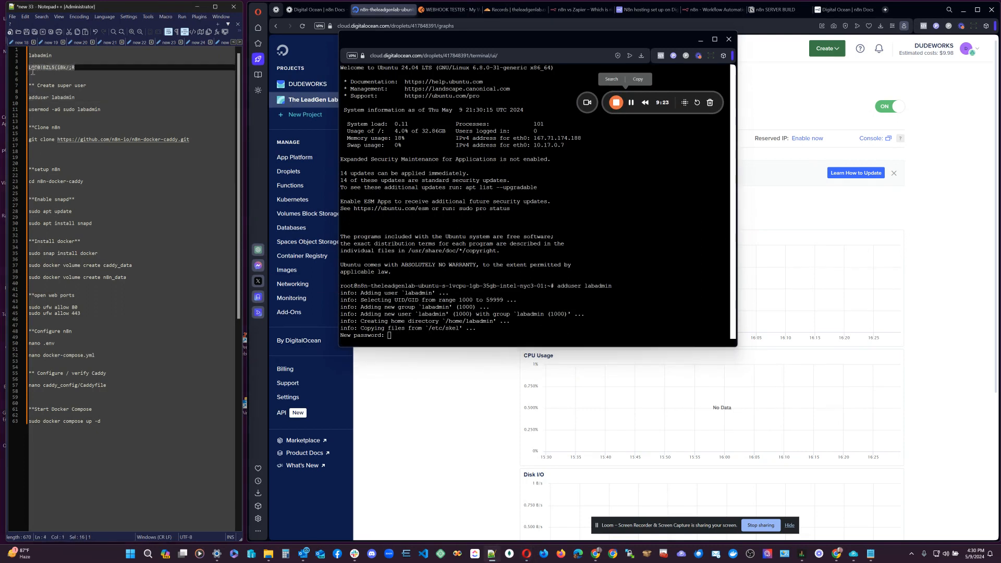
pyautogui.click(387, 336)
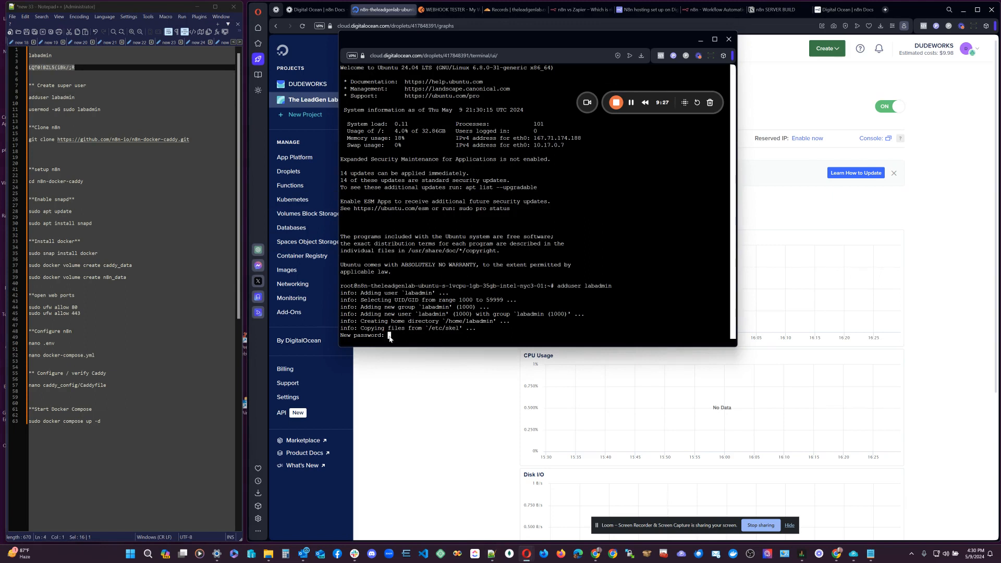
pyautogui.rightClick(388, 336)
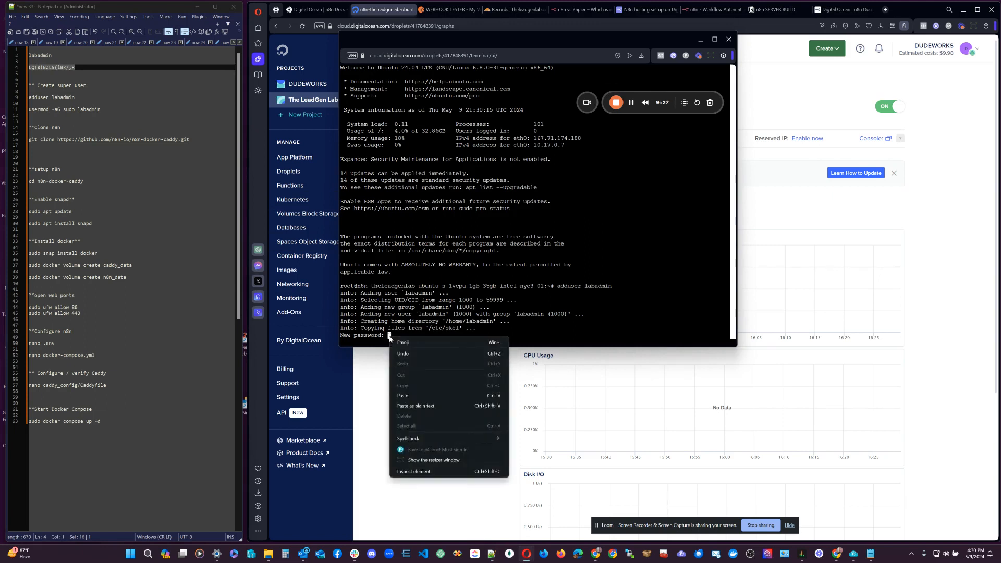
pyautogui.click(423, 407)
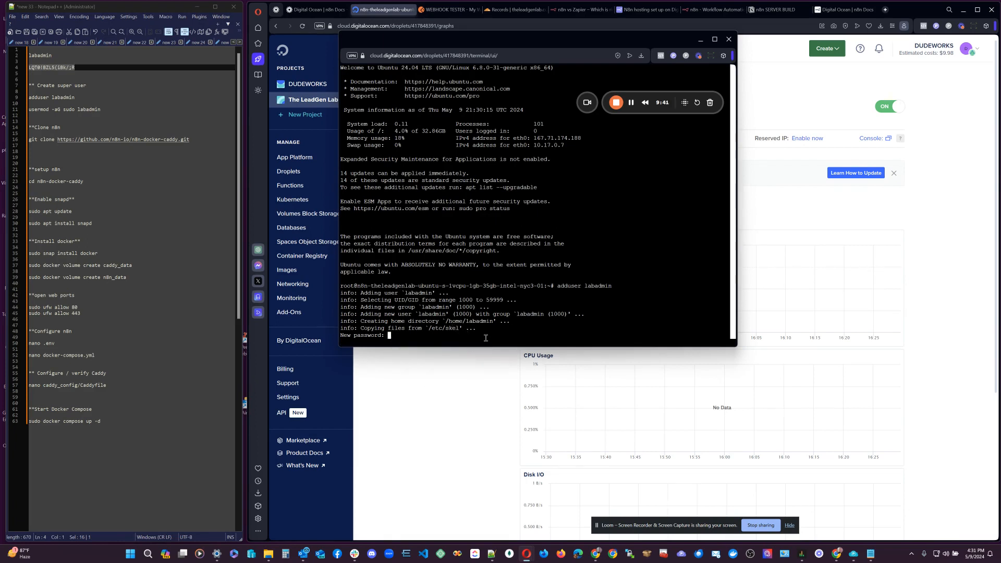
pyautogui.press('Return')
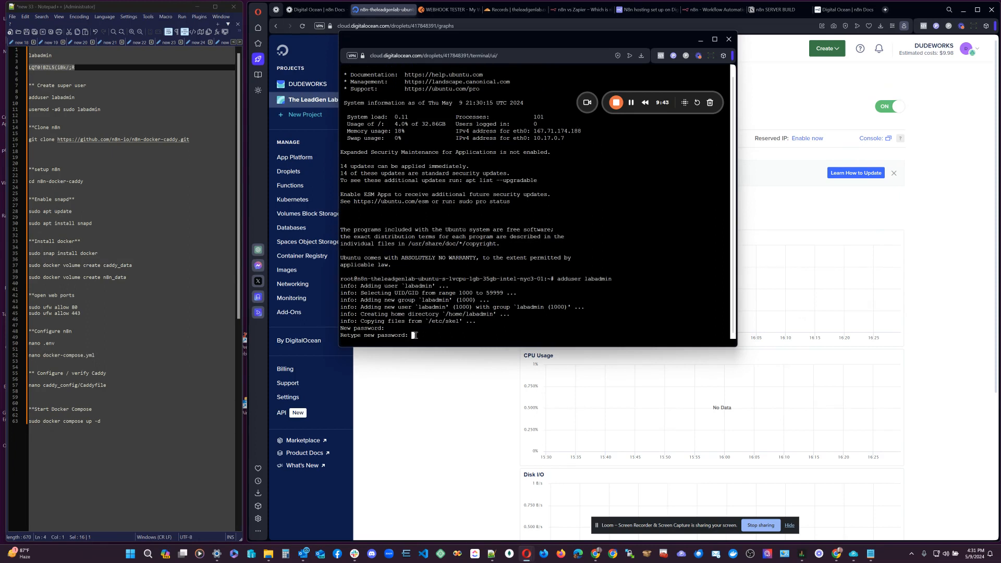
pyautogui.rightClick(414, 335)
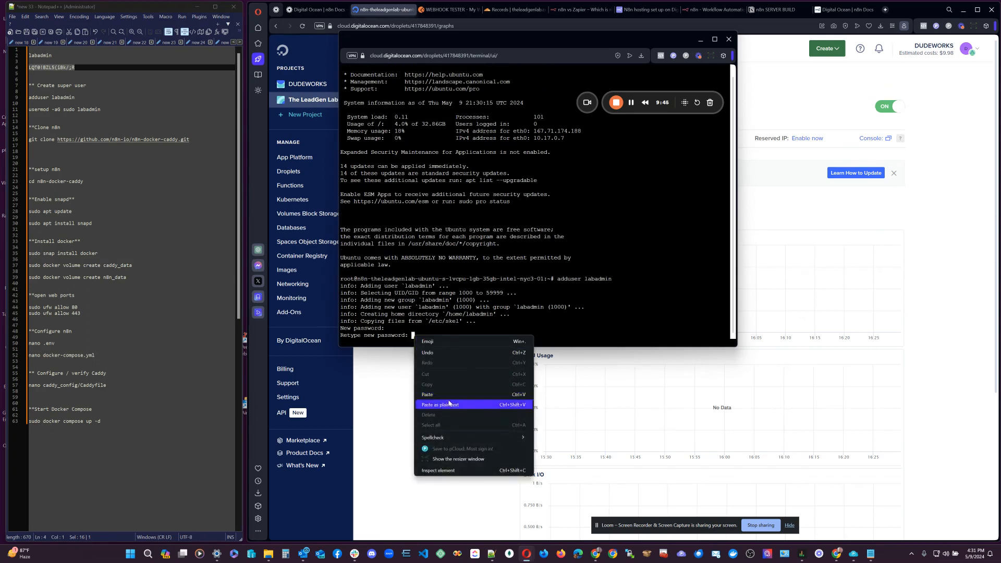
pyautogui.click(448, 405)
pyautogui.press('Return')
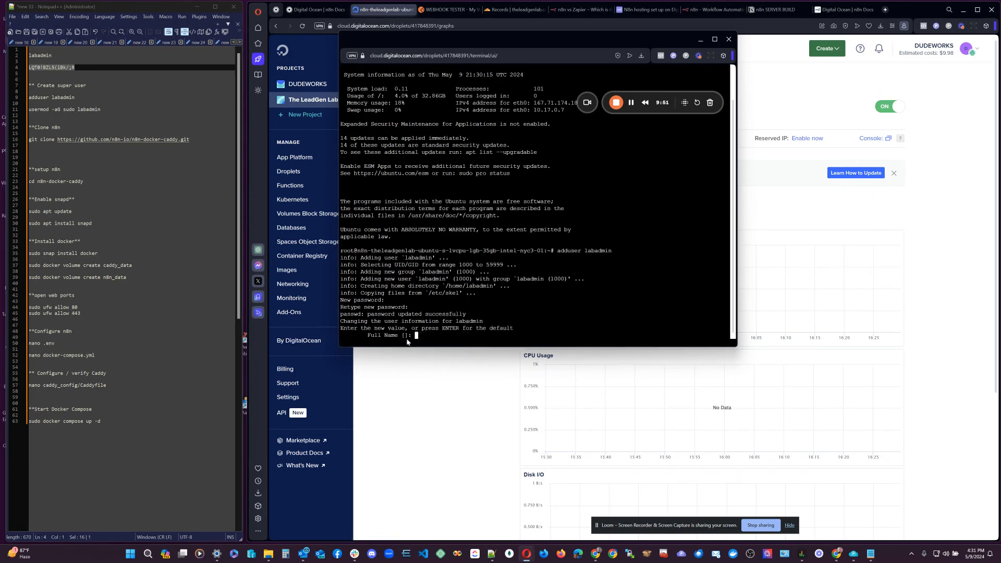
# Leave labadmin's optional details blank and confirm the information with y.
pyautogui.press('Return')
pyautogui.press('Return')
pyautogui.press('Return')
pyautogui.press('Return')
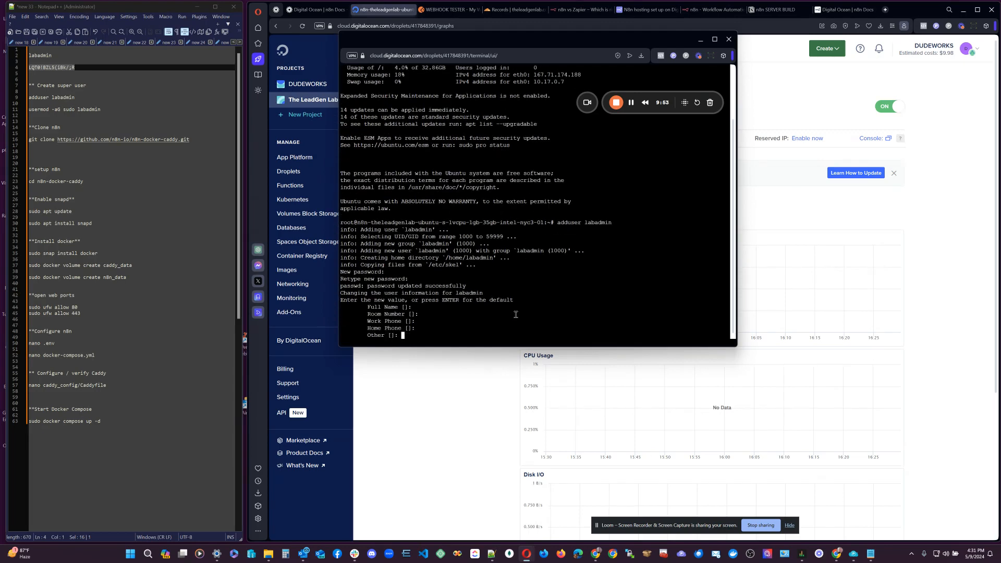
pyautogui.press('Return')
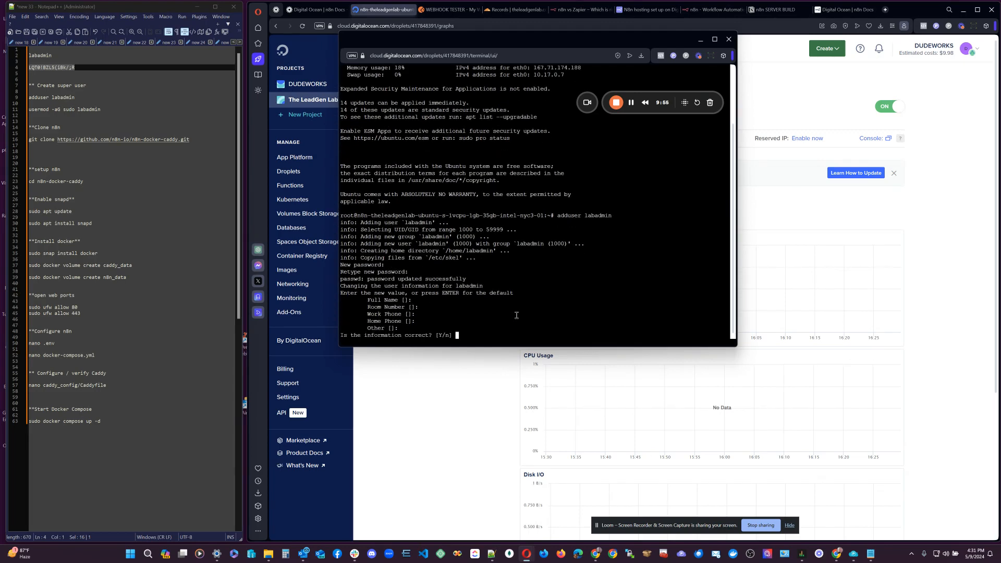
pyautogui.write('y')
pyautogui.press('Return')
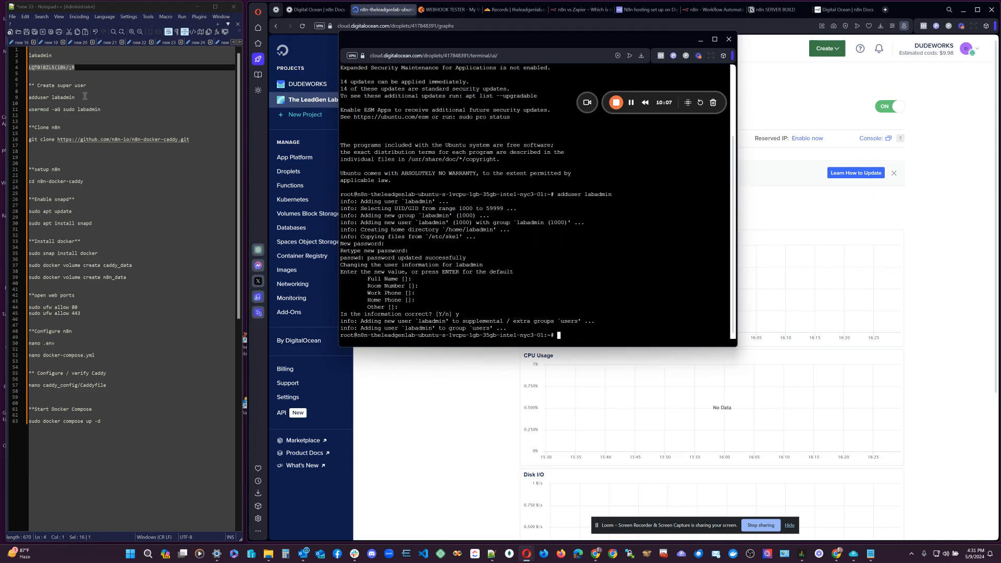
pyautogui.moveTo(102, 109); pyautogui.dragTo(30, 111)
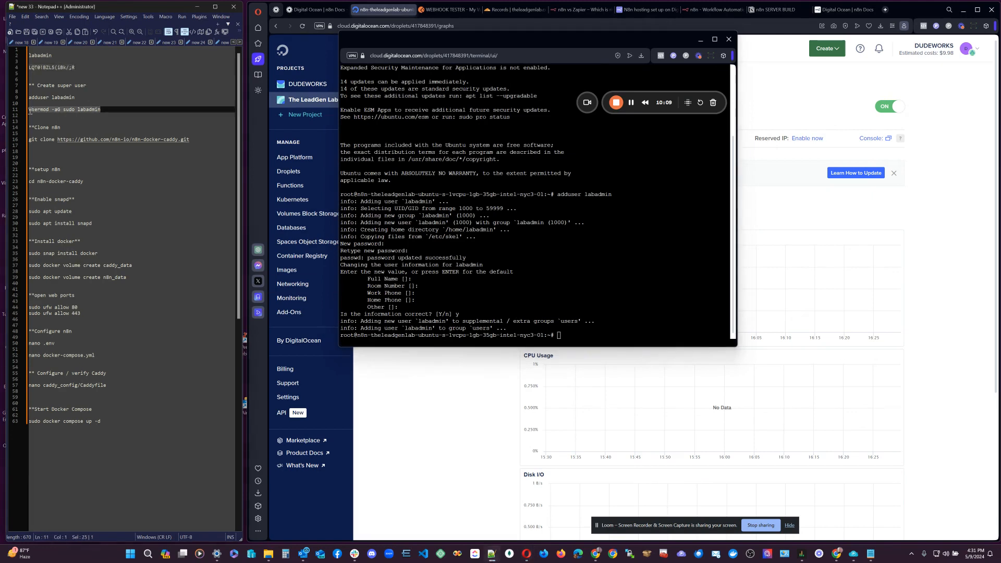
# Run 'usermod -aG sudo labadmin', then type 'login labadmin'.
pyautogui.click(559, 335)
pyautogui.rightClick(558, 335)
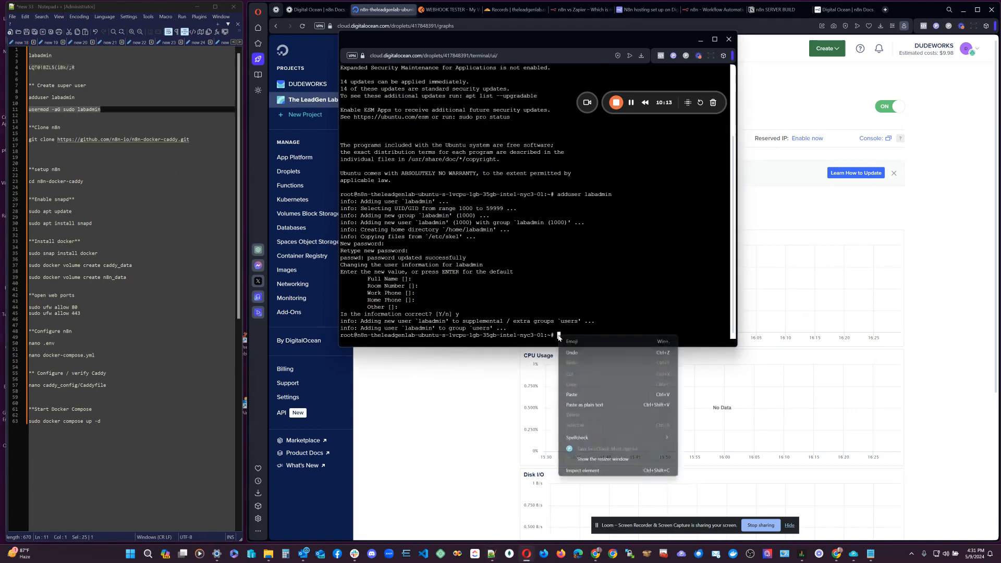
pyautogui.click(575, 405)
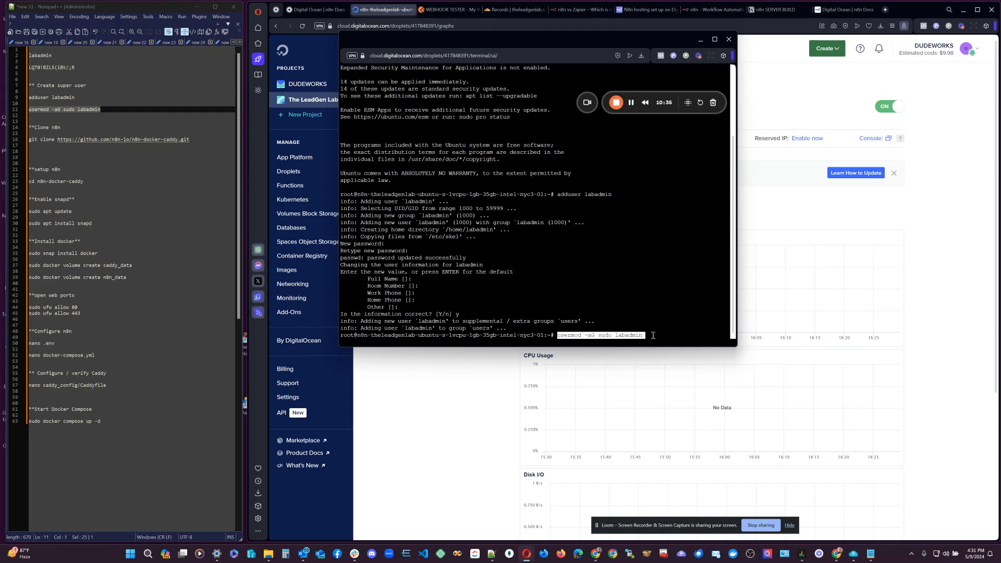
pyautogui.press('Return')
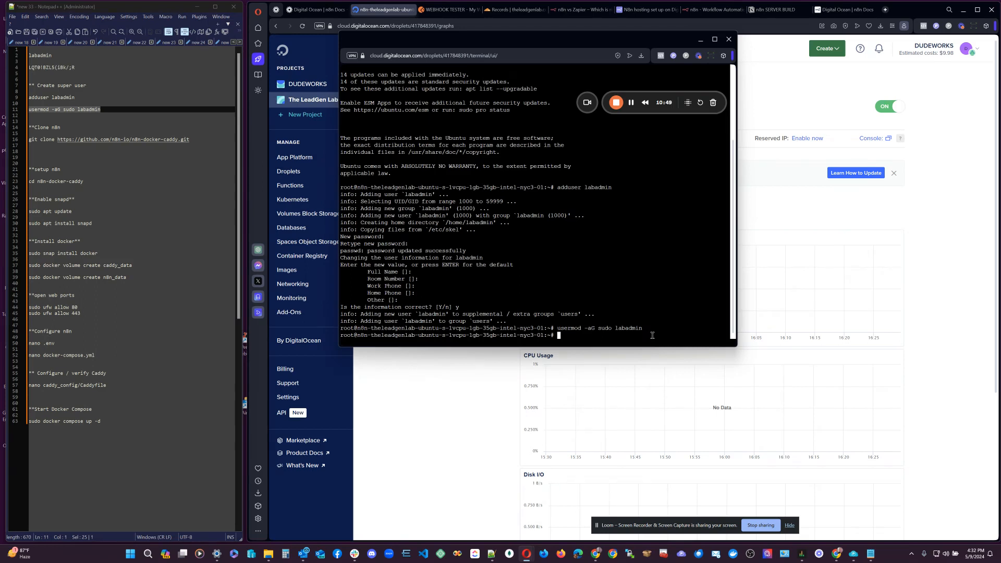
pyautogui.write('login labadmin')
# Log in to the console as labadmin with the saved password.
pyautogui.press('Return')
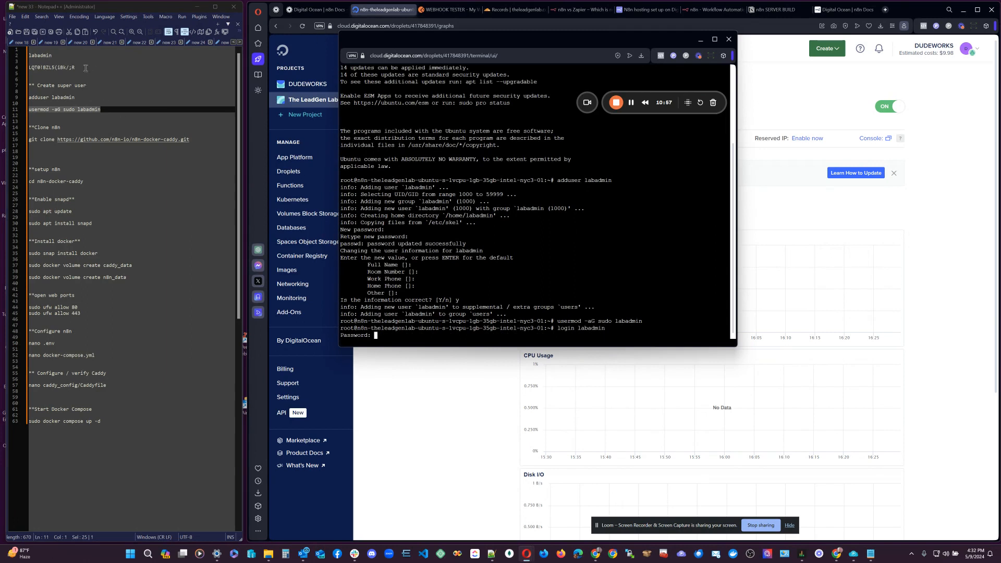
pyautogui.moveTo(85, 68); pyautogui.dragTo(25, 72)
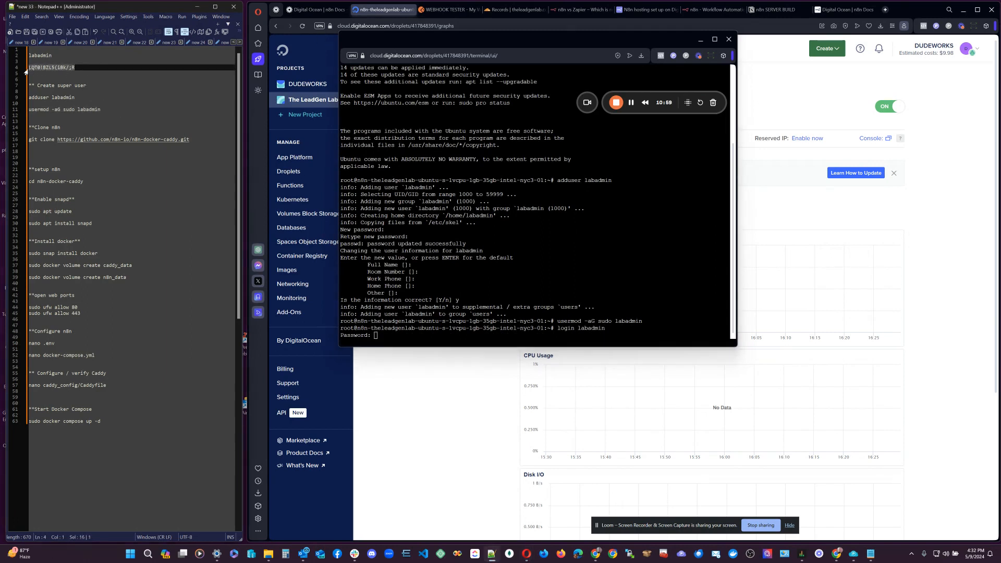
pyautogui.rightClick(375, 336)
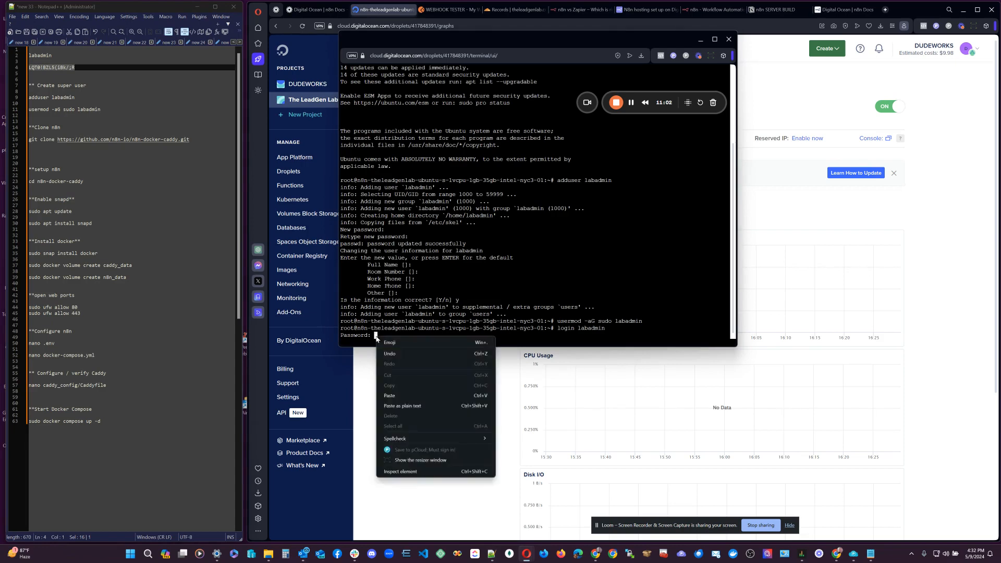
pyautogui.click(407, 409)
pyautogui.press('Return')
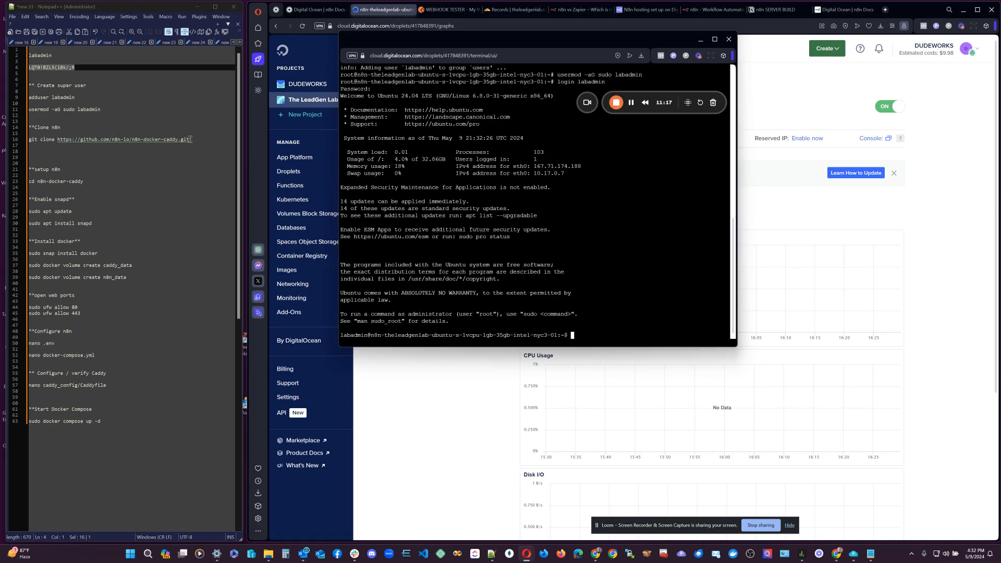
pyautogui.moveTo(189, 140); pyautogui.dragTo(29, 142)
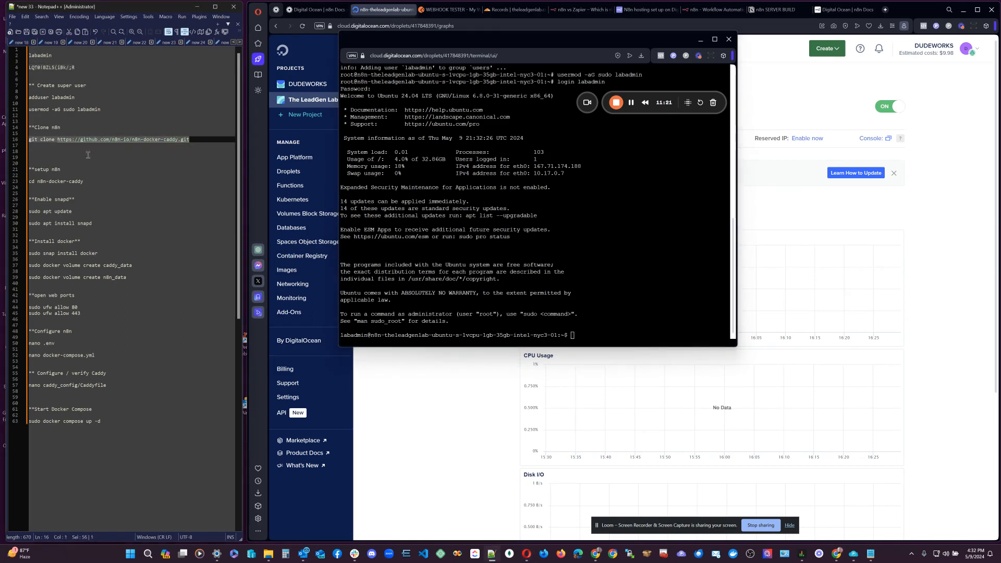
# Clone the n8n-docker-caddy repository with the git clone command from the notes.
pyautogui.click(573, 336)
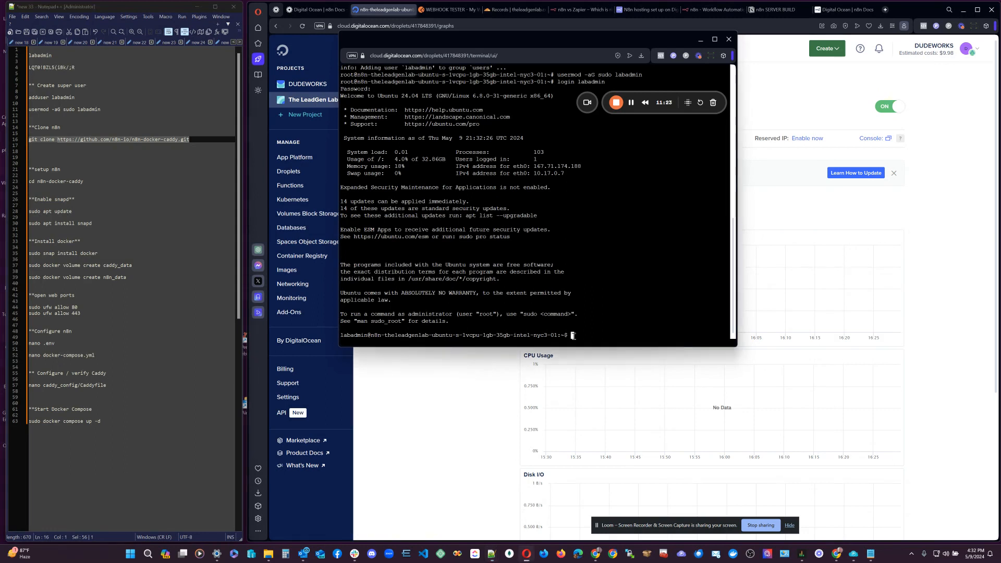
pyautogui.rightClick(572, 336)
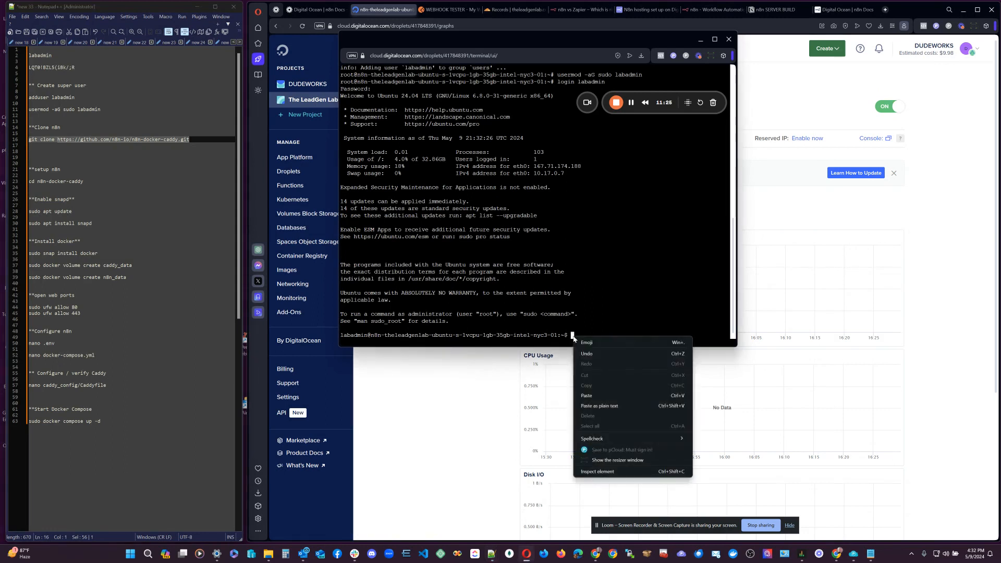
pyautogui.click(587, 406)
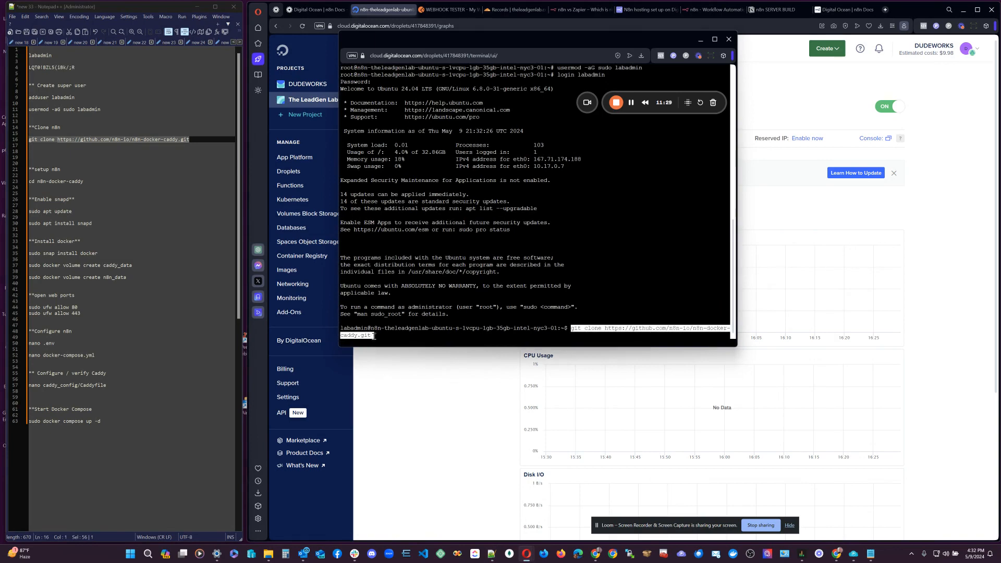
pyautogui.press('Return')
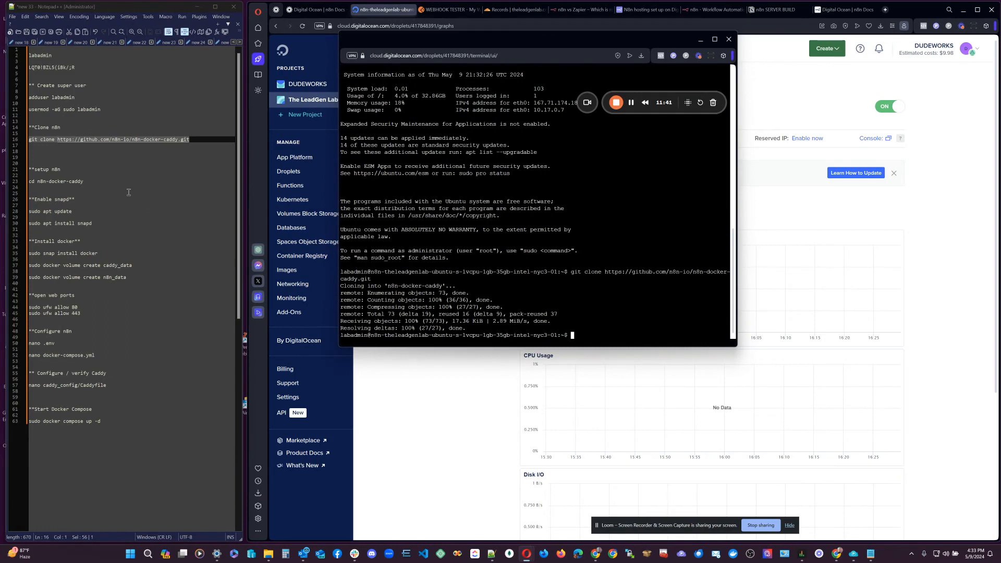
# Run dir and highlight the new n8n-docker-caddy folder in the listing.
pyautogui.write('dir')
pyautogui.press('Return')
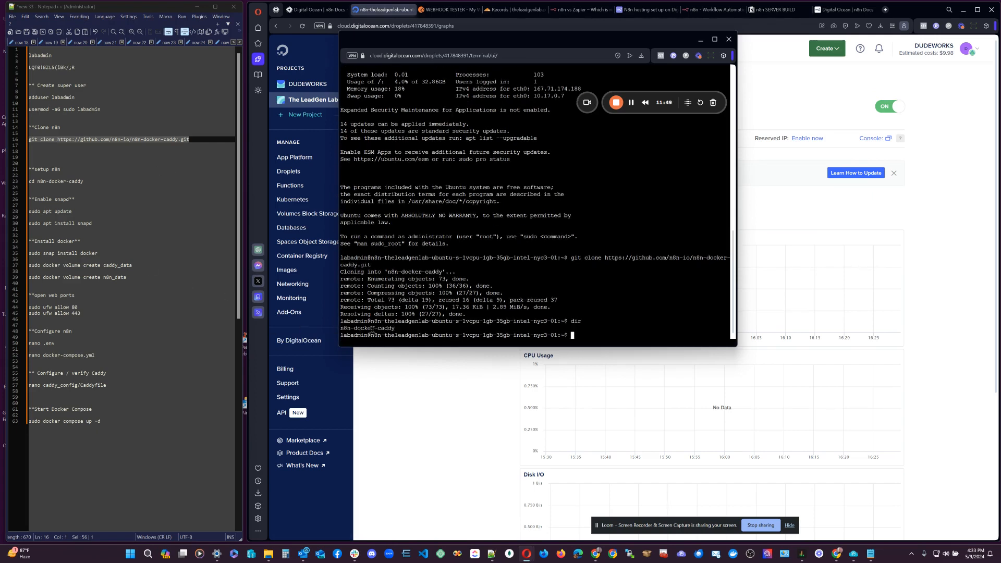
pyautogui.moveTo(375, 329); pyautogui.dragTo(354, 329)
pyautogui.click(379, 323)
pyautogui.moveTo(376, 329); pyautogui.dragTo(354, 329)
pyautogui.click(399, 315)
# Copy the 'cd n8n-docker-caddy' command from the notes.
pyautogui.moveTo(83, 181); pyautogui.dragTo(29, 181)
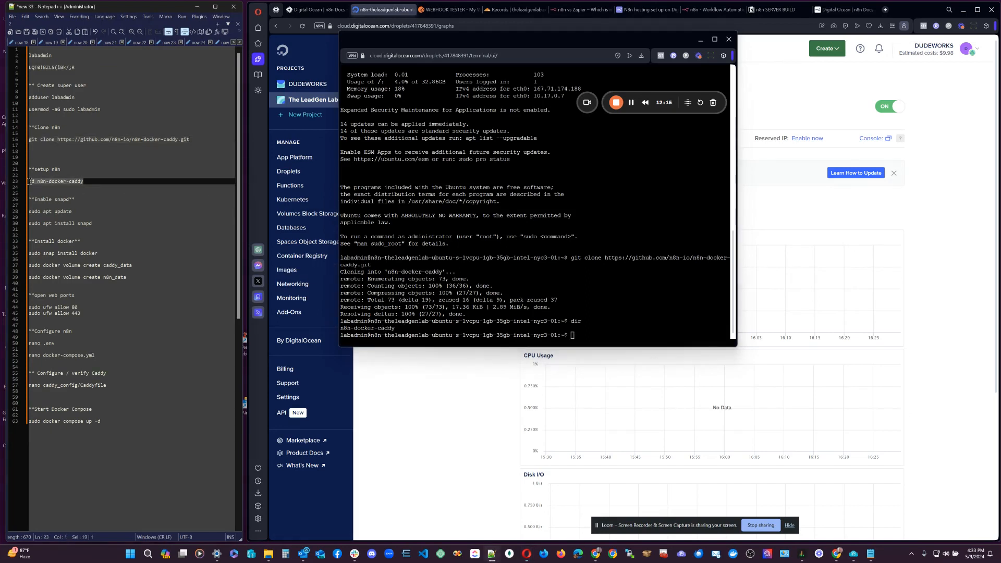
pyautogui.click(571, 336)
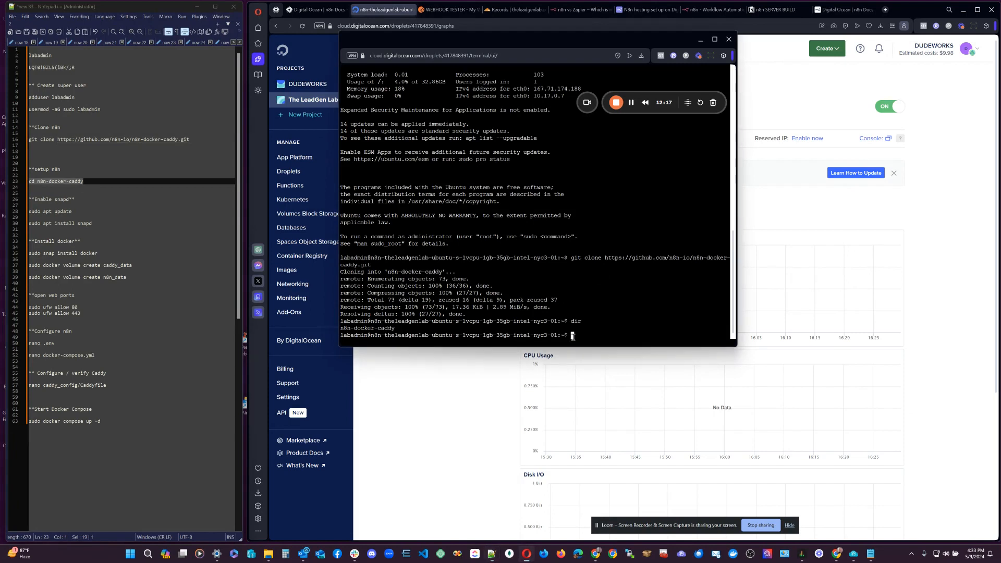
pyautogui.rightClick(572, 336)
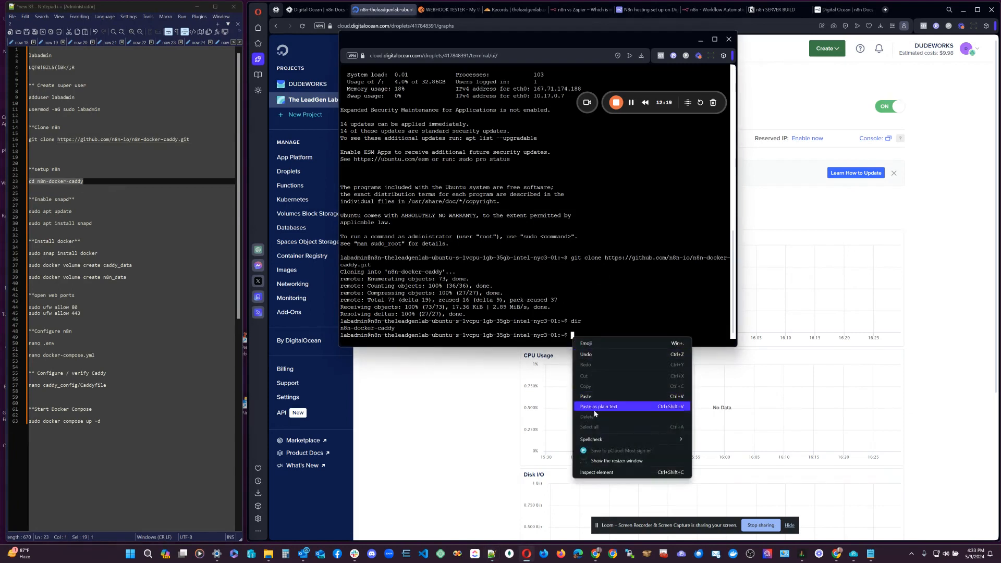
pyautogui.click(124, 182)
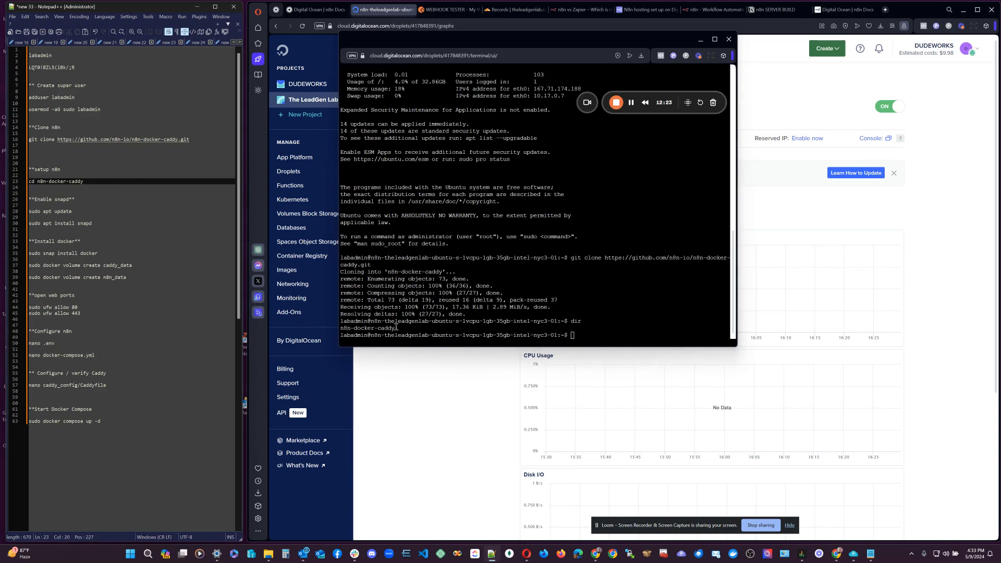
pyautogui.moveTo(396, 327); pyautogui.dragTo(341, 328)
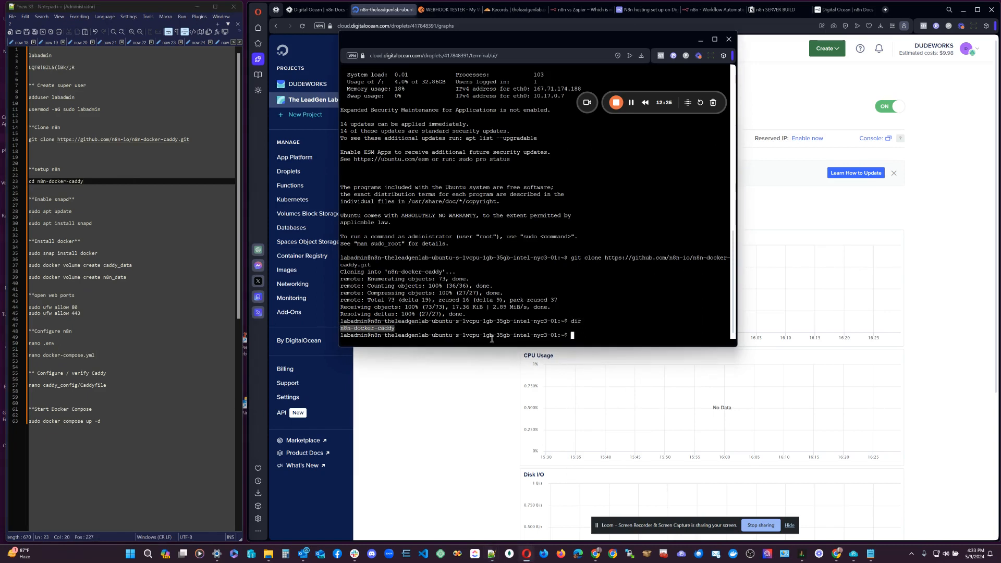
pyautogui.click(85, 184)
pyautogui.moveTo(85, 184); pyautogui.dragTo(22, 185)
pyautogui.hotkey('ctrl', 'c')
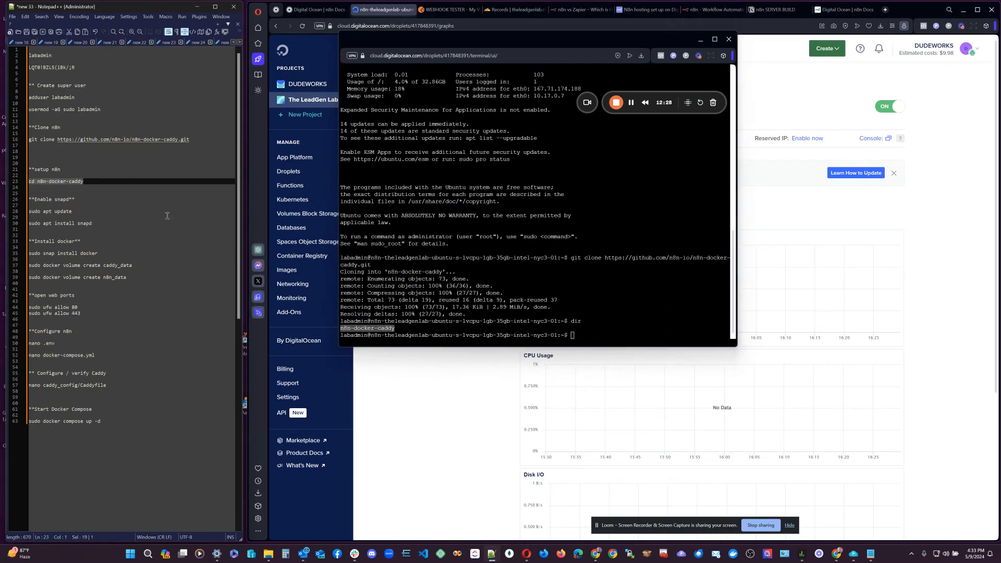
# Run 'cd n8n-docker-caddy' in the console and list its files with dir.
pyautogui.rightClick(573, 335)
pyautogui.click(606, 385)
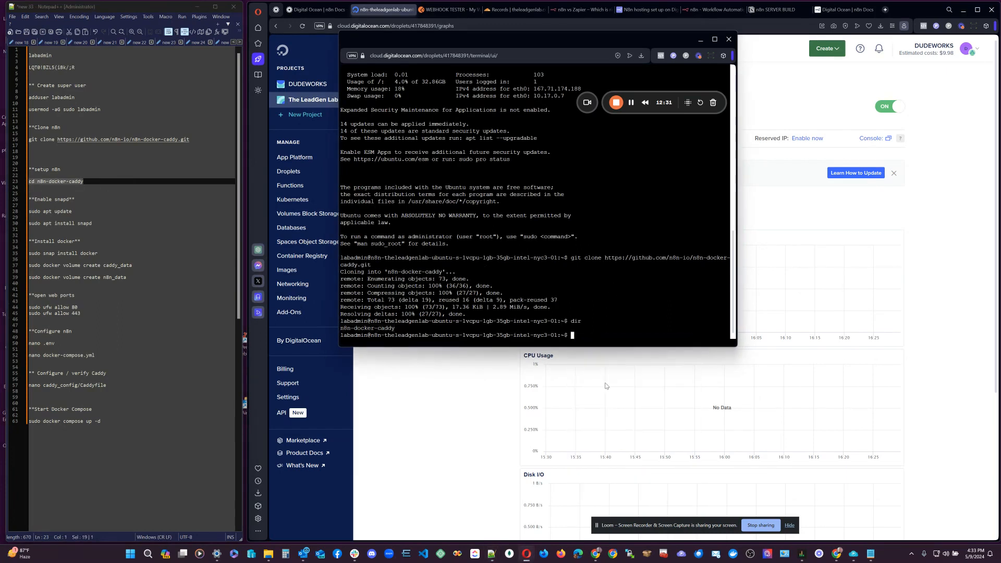
pyautogui.hotkey('ctrl', 'v')
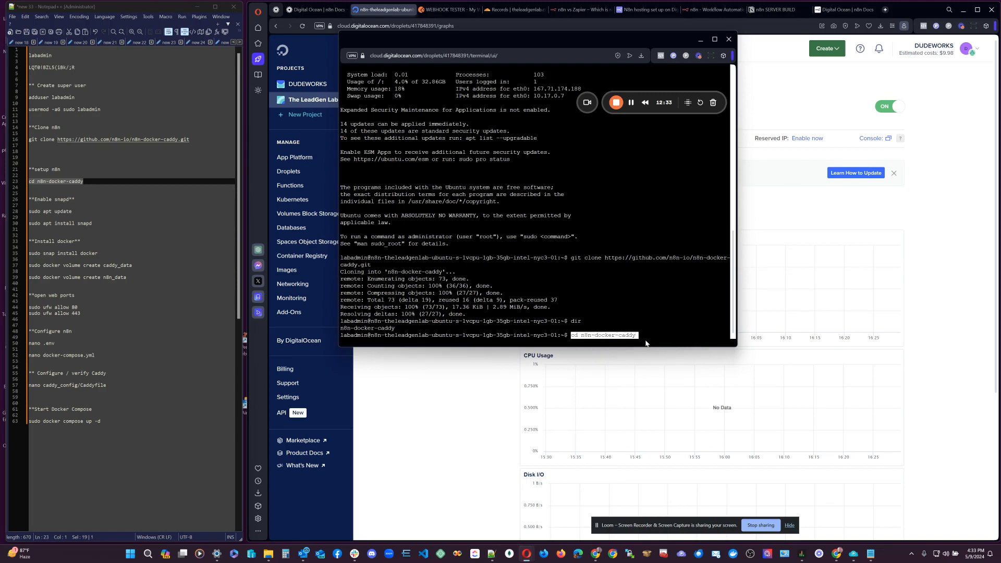
pyautogui.press('Return')
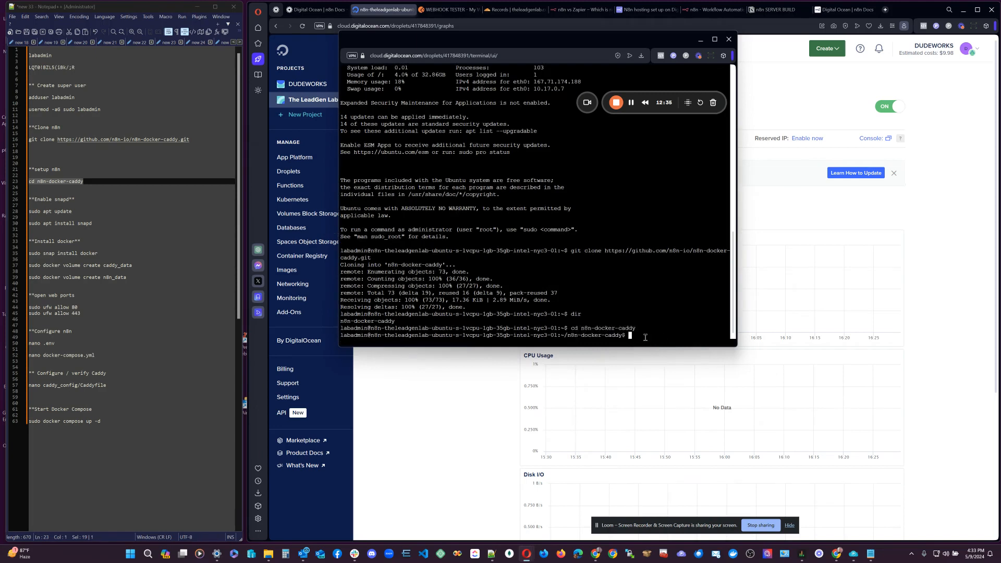
pyautogui.write('dir')
pyautogui.press('Return')
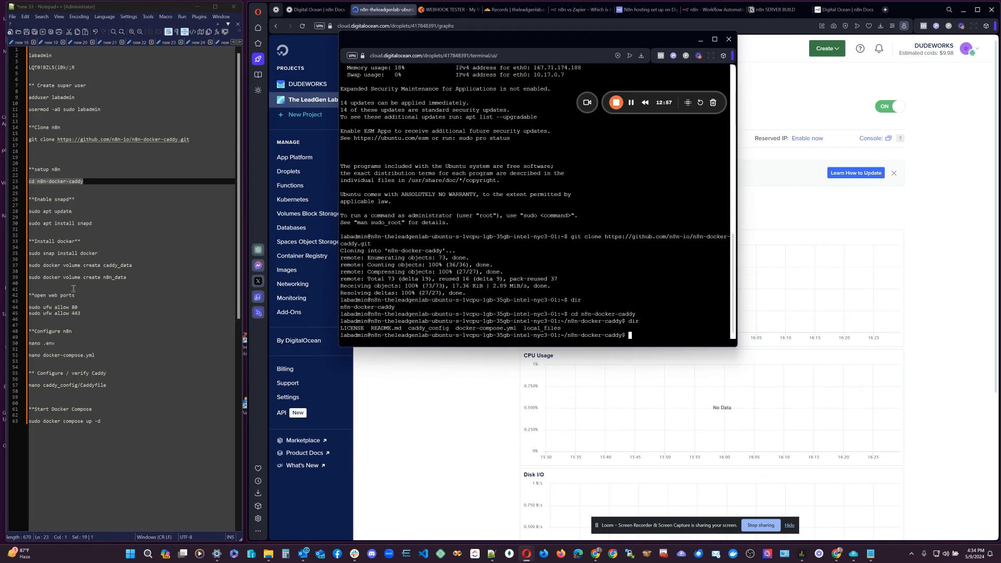
# Copy 'sudo docker volume create caddy_data' from the notes.
pyautogui.click(632, 106)
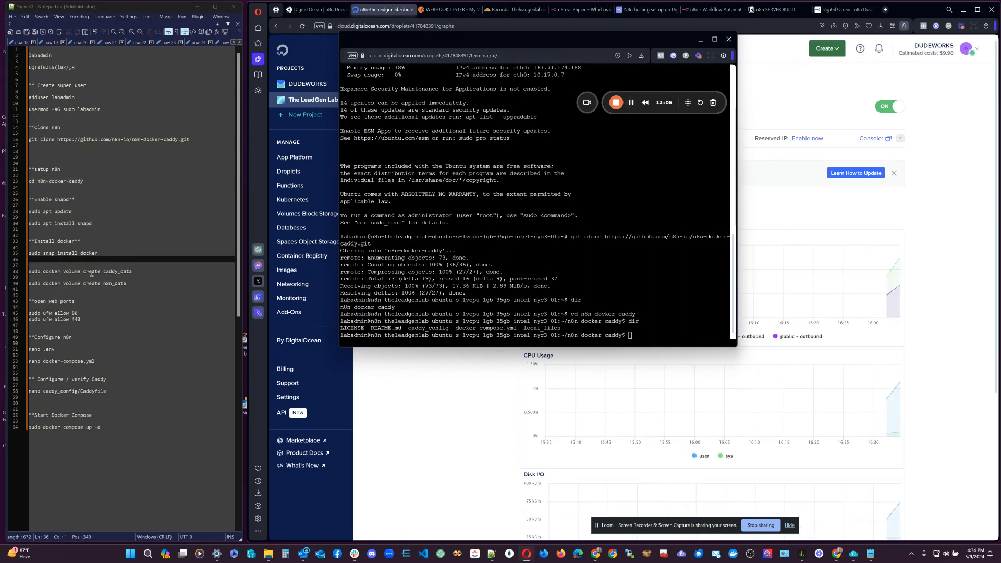
pyautogui.moveTo(132, 271); pyautogui.dragTo(28, 269)
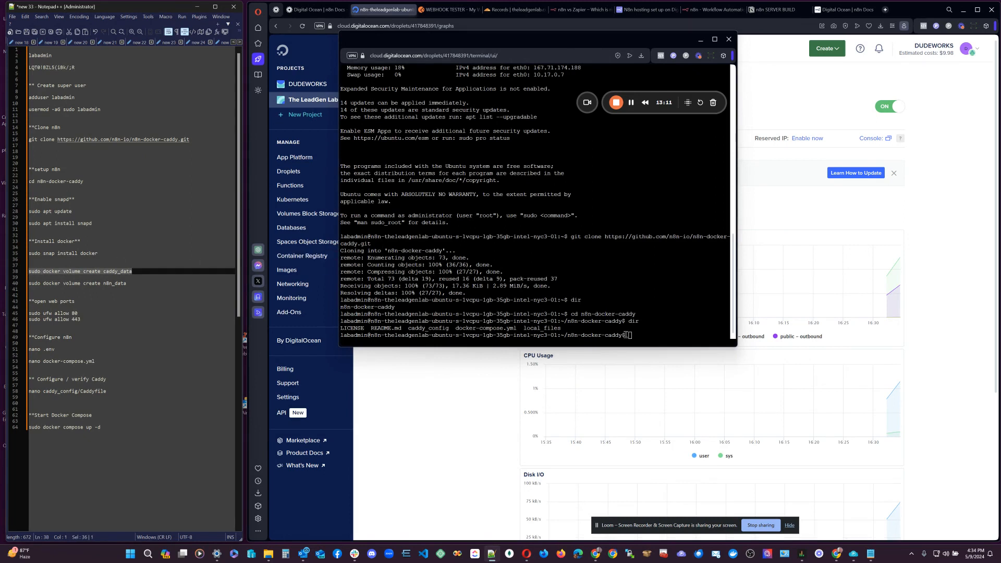
pyautogui.click(91, 260)
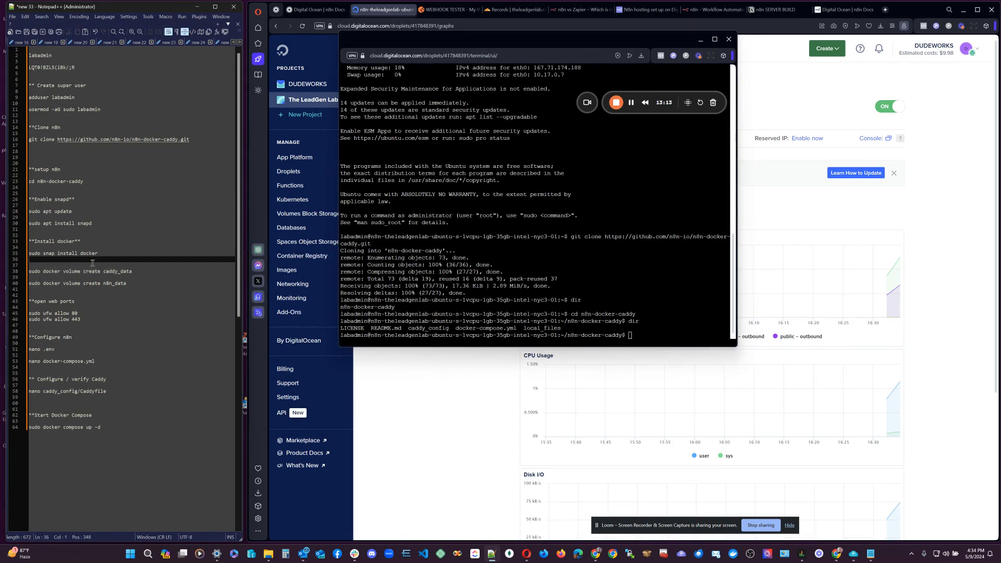
pyautogui.click(65, 272)
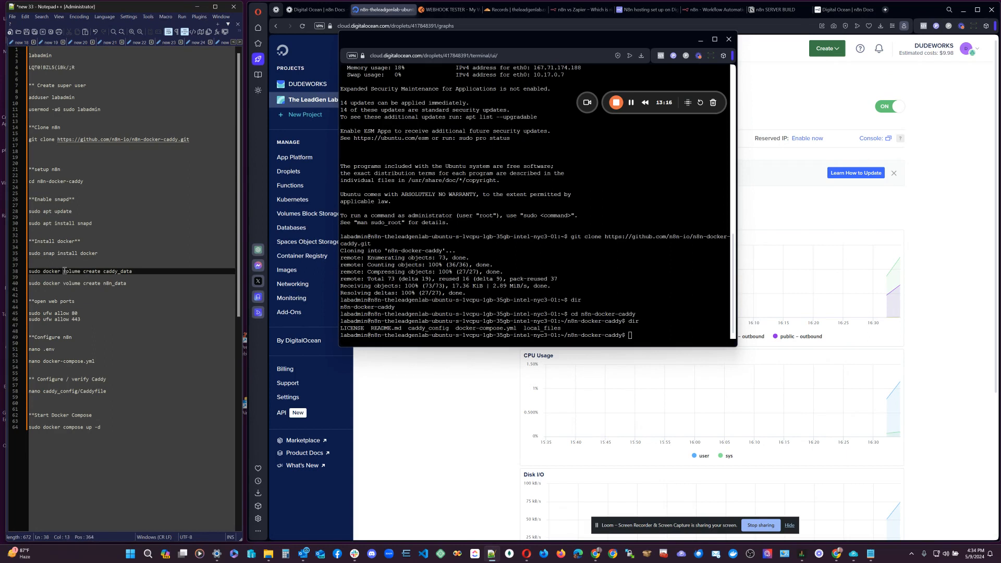
pyautogui.moveTo(63, 271); pyautogui.dragTo(43, 271)
pyautogui.click(131, 271)
pyautogui.moveTo(132, 271); pyautogui.dragTo(29, 271)
pyautogui.hotkey('ctrl', 'c')
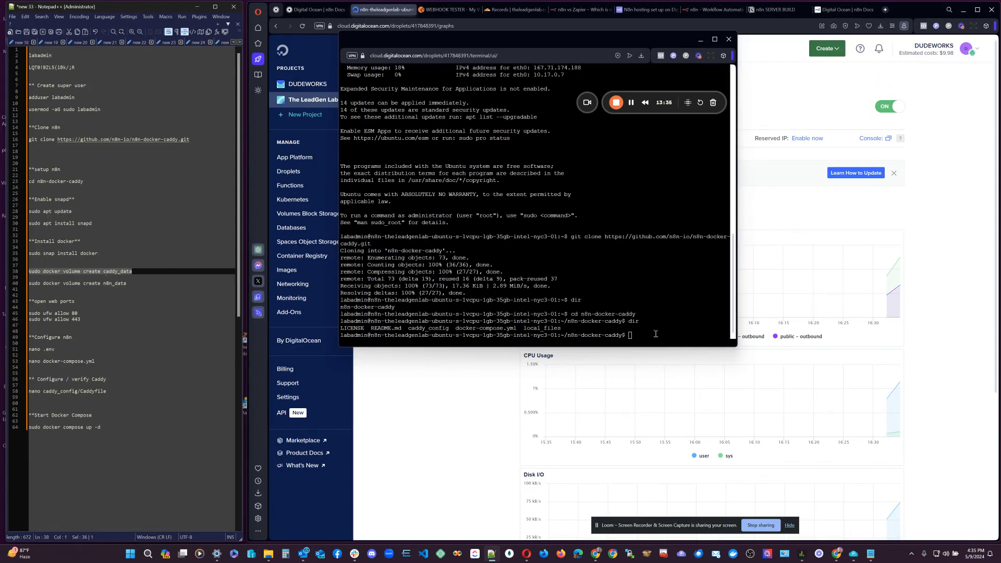
# Paste and run the caddy_data volume command in the droplet console.
pyautogui.click(634, 336)
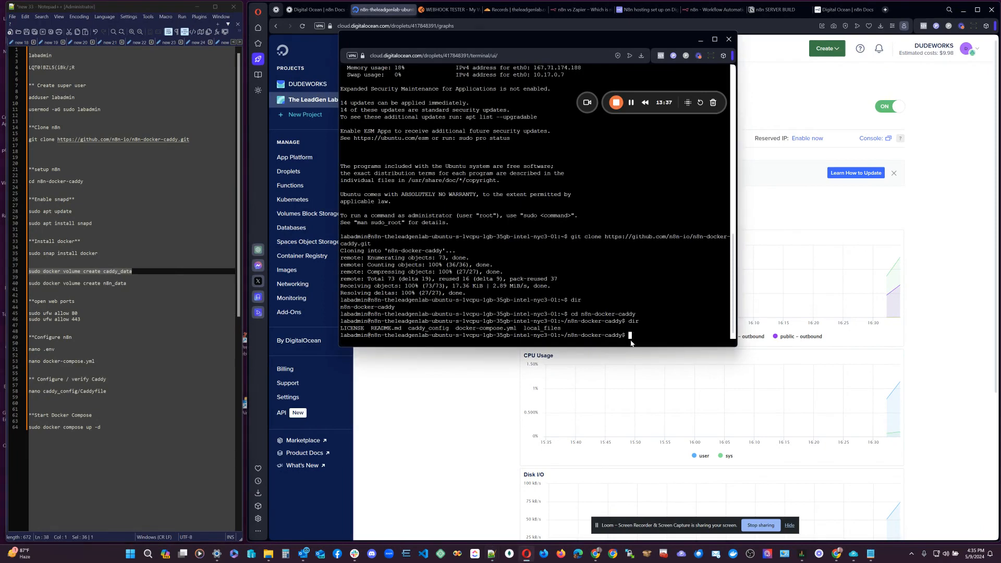
pyautogui.rightClick(631, 342)
pyautogui.click(664, 412)
pyautogui.hotkey('ctrl', 'v')
pyautogui.press('Return')
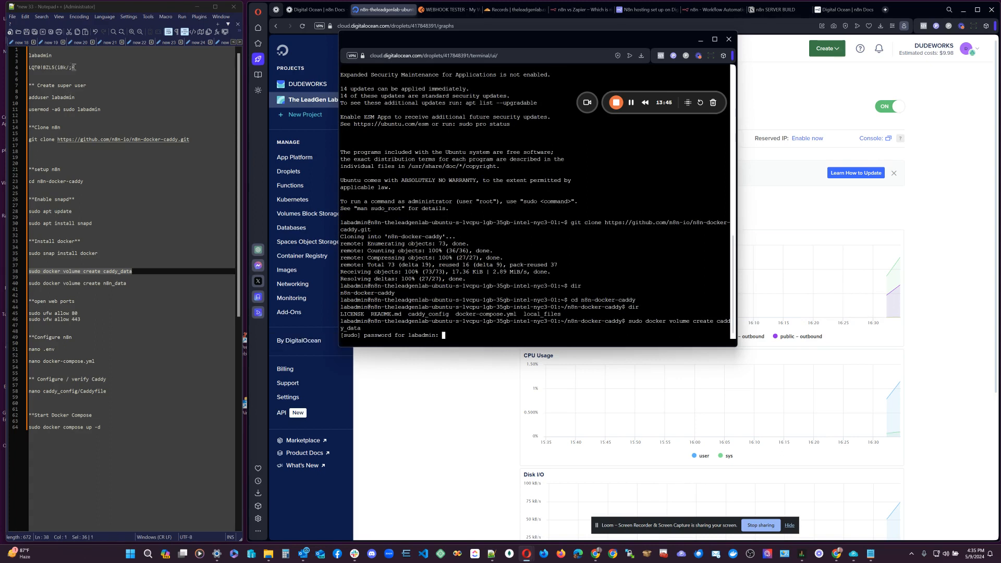
# Enter the sudo password, which returns 'docker: command not found'.
pyautogui.moveTo(75, 67); pyautogui.dragTo(25, 70)
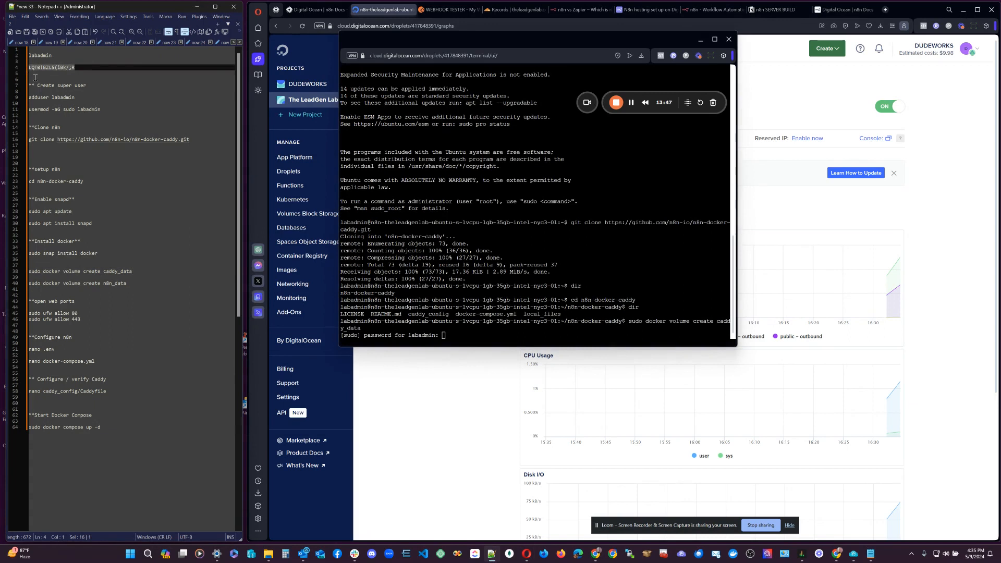
pyautogui.click(443, 337)
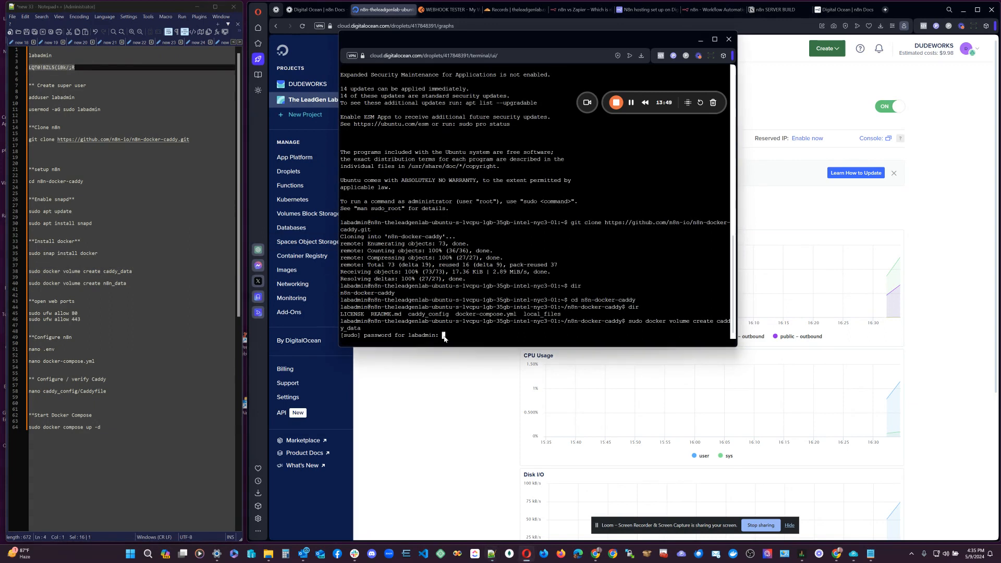
pyautogui.rightClick(444, 336)
pyautogui.click(471, 408)
pyautogui.press('Return')
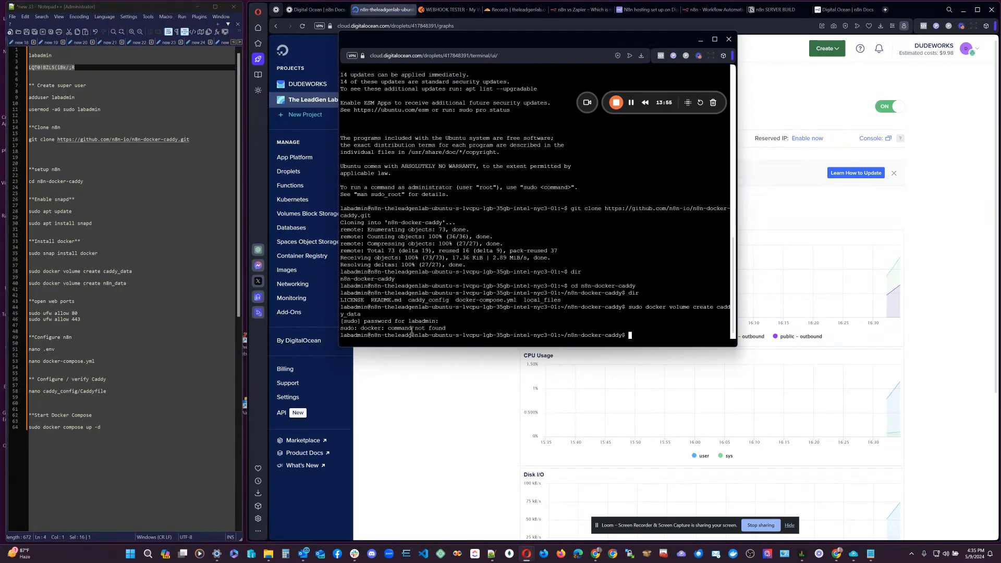
# Run 'sudo apt update', then 'sudo apt install snapd', already at newest version.
pyautogui.click(94, 187)
pyautogui.moveTo(75, 212); pyautogui.dragTo(27, 213)
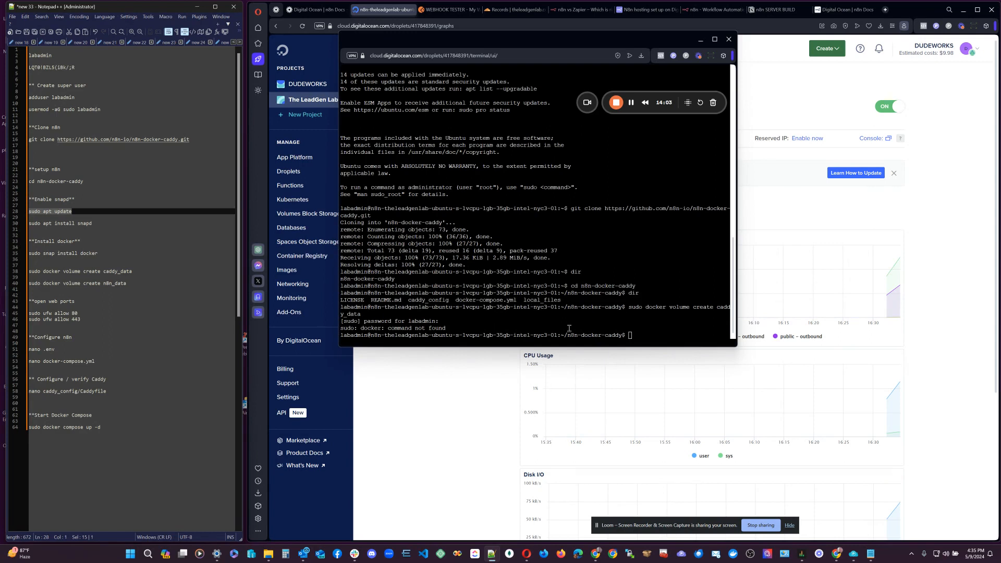
pyautogui.click(631, 336)
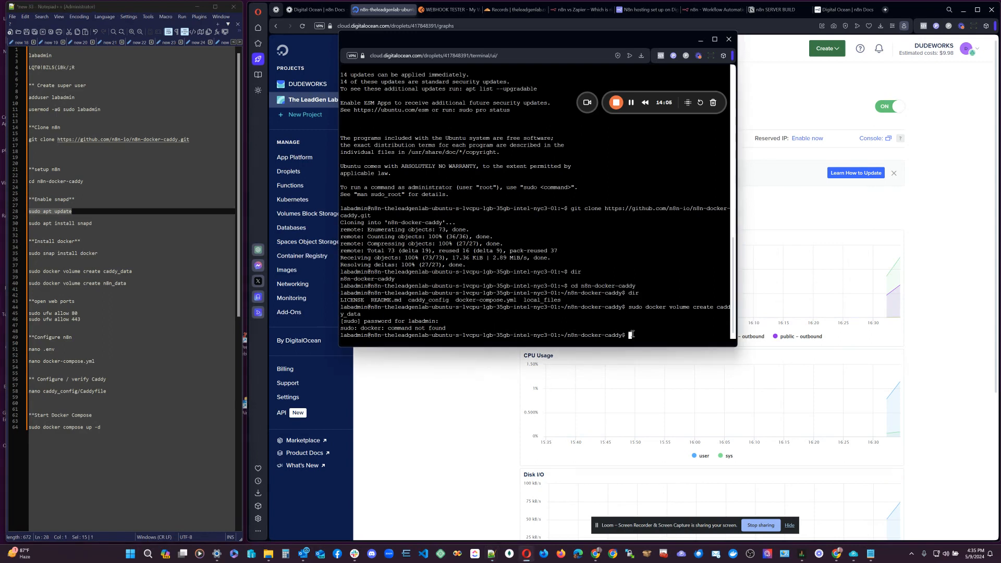
pyautogui.rightClick(627, 336)
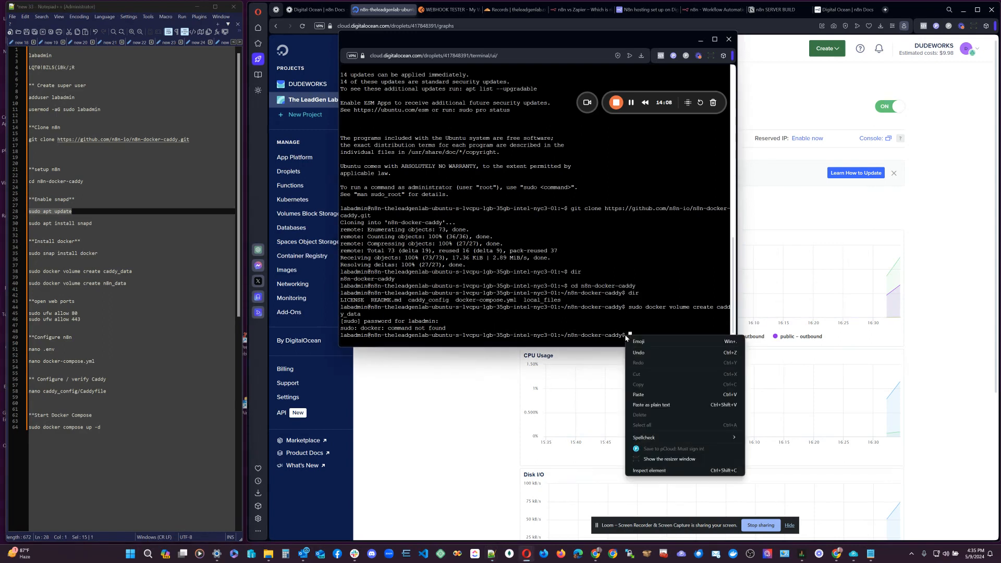
pyautogui.click(640, 330)
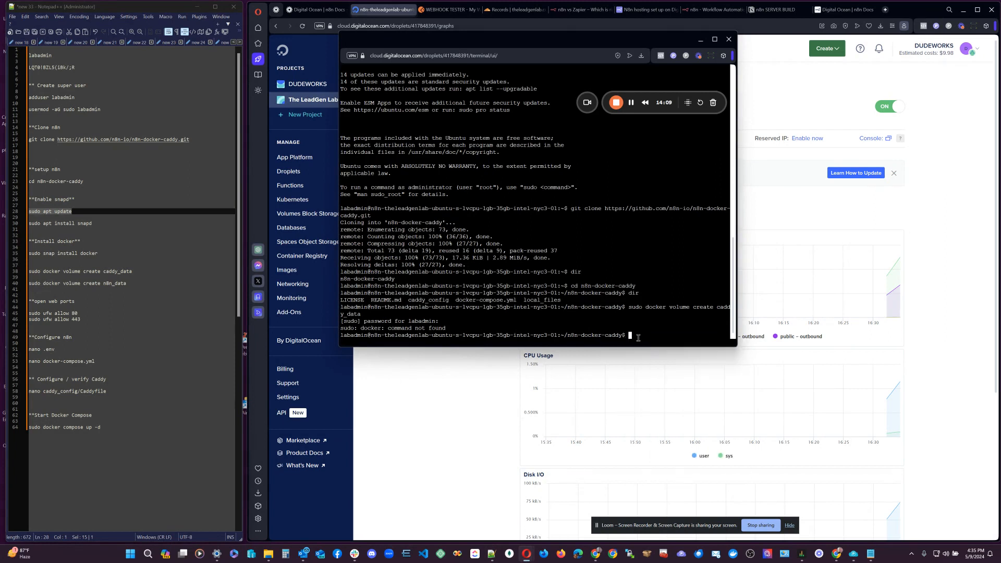
pyautogui.write('sudo apt update')
pyautogui.press('Return')
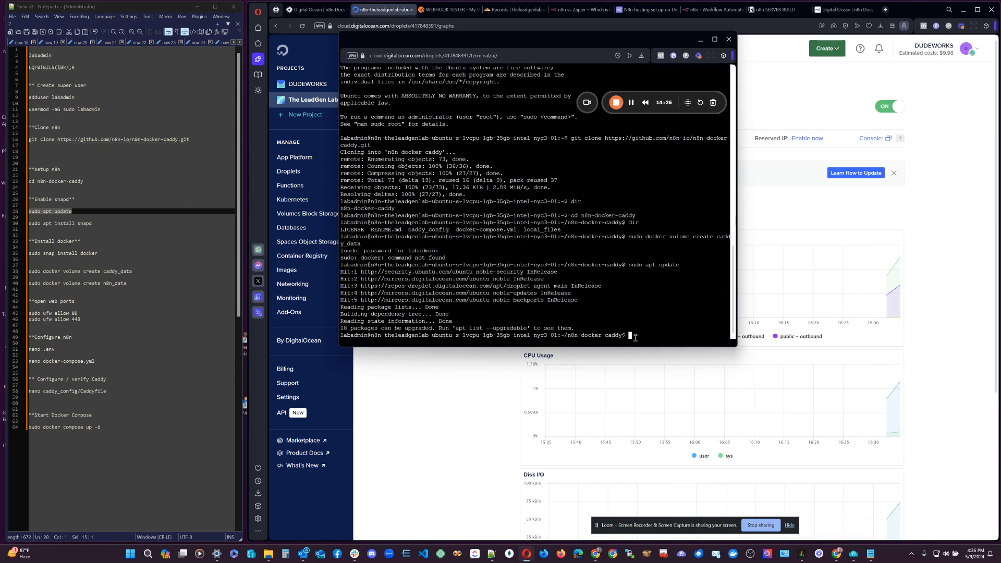
pyautogui.write('sudo apt install snapd')
pyautogui.press('Return')
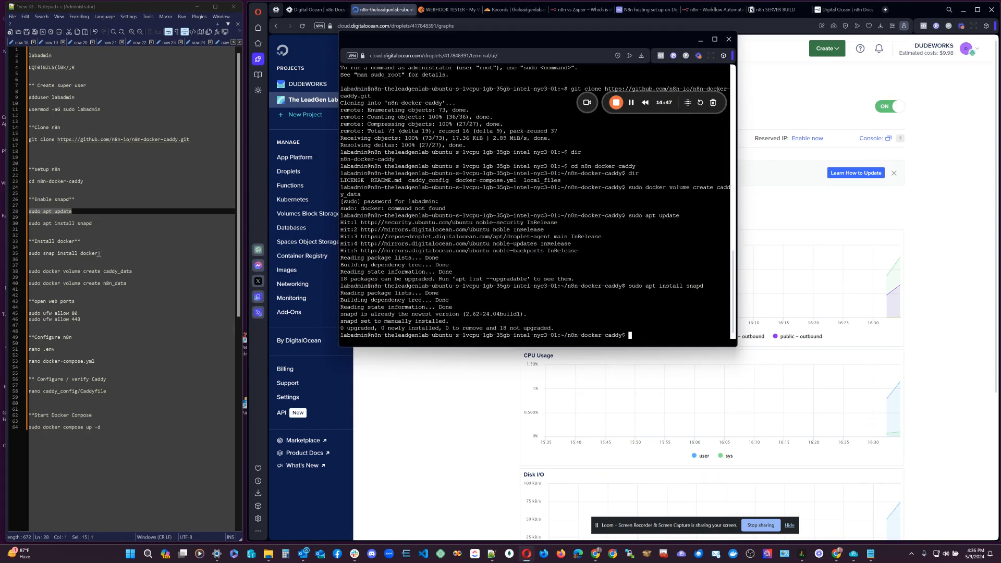
# Install Docker with 'sudo snap install docker', getting docker 24.0.5 from Canonical.
pyautogui.moveTo(98, 254); pyautogui.dragTo(26, 255)
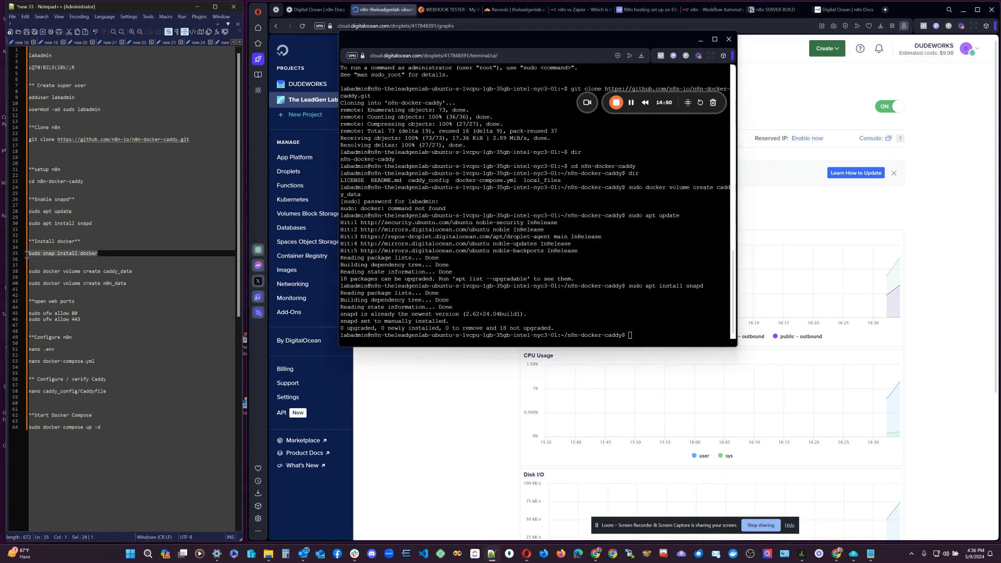
pyautogui.click(630, 336)
pyautogui.rightClick(630, 337)
pyautogui.click(671, 397)
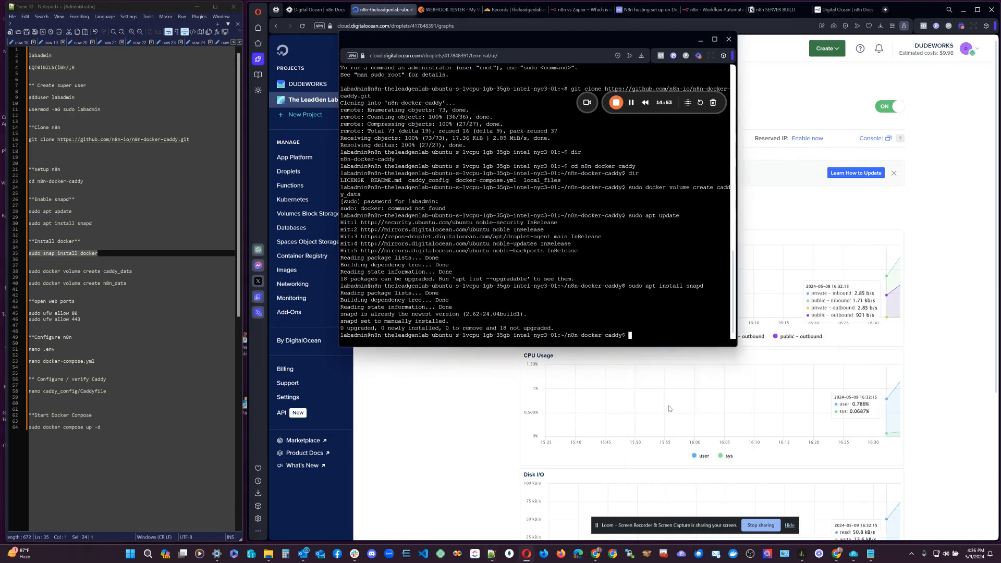
pyautogui.press('Return')
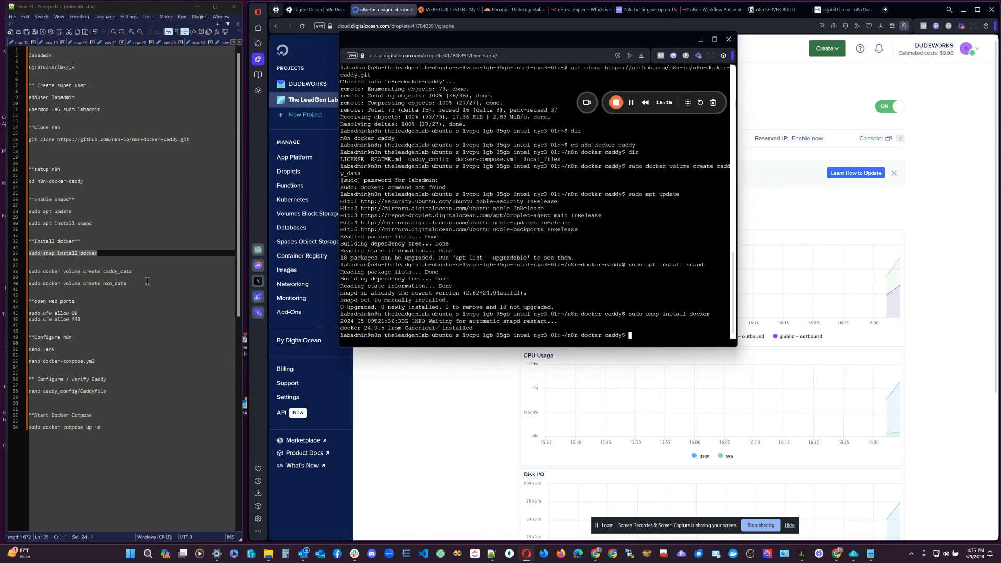
pyautogui.click(125, 271)
pyautogui.moveTo(138, 271); pyautogui.dragTo(29, 271)
pyautogui.hotkey('ctrl', 'c')
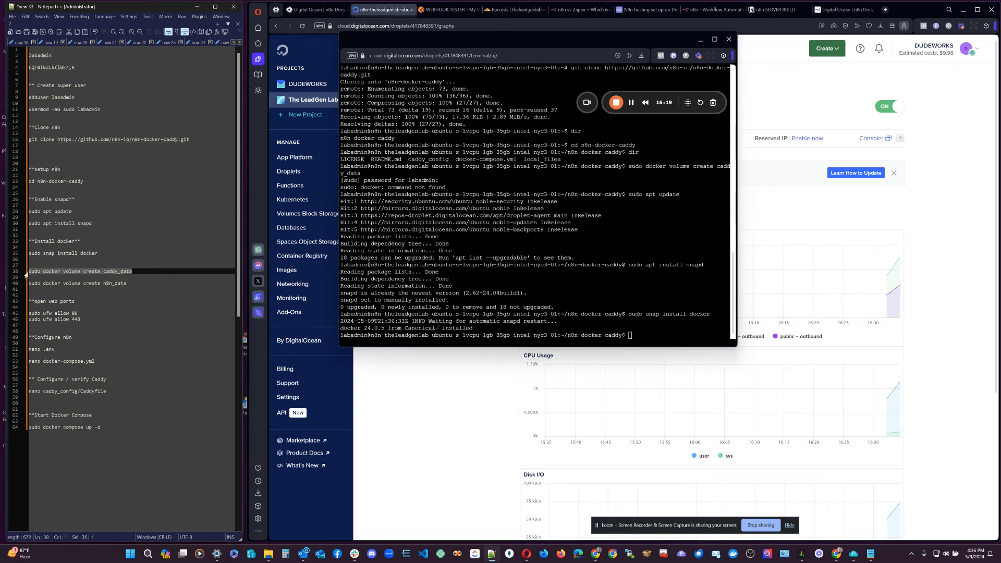
# Run 'sudo docker volume create' for caddy_data and then n8n_data.
pyautogui.click(630, 337)
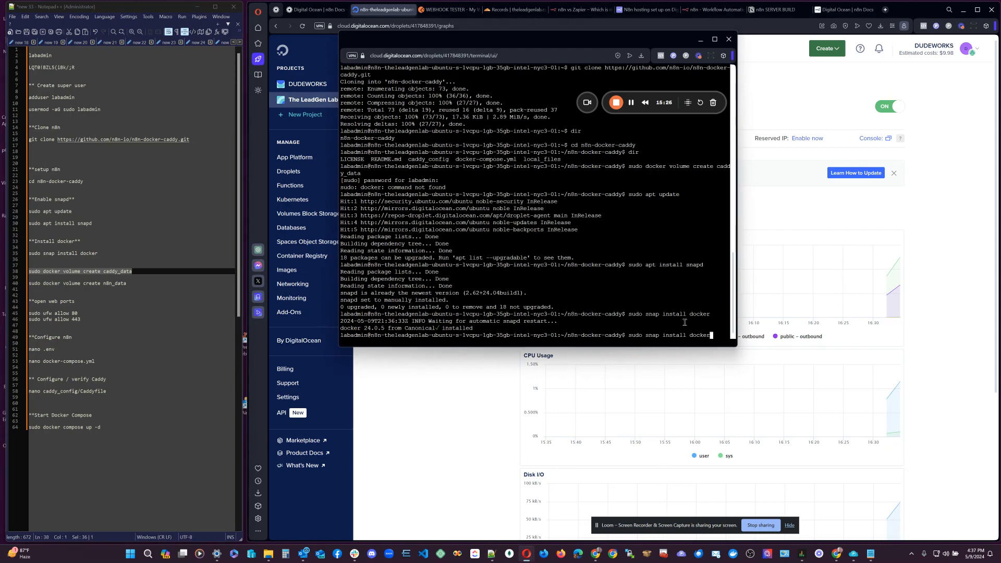
pyautogui.hotkey('ctrl', 'v')
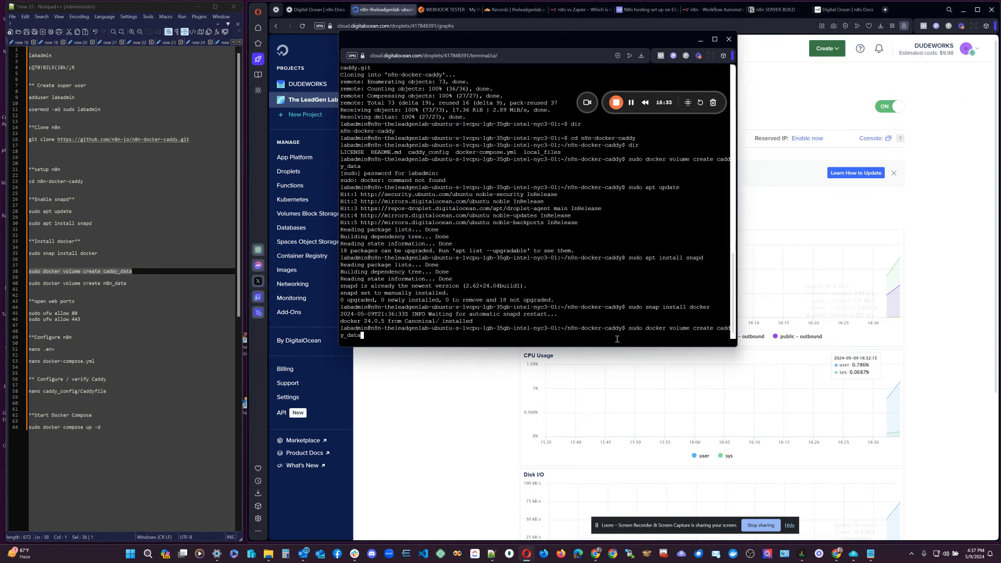
pyautogui.press('Up')
pyautogui.press('Up')
pyautogui.press('Up')
pyautogui.press('Up')
pyautogui.press('Return')
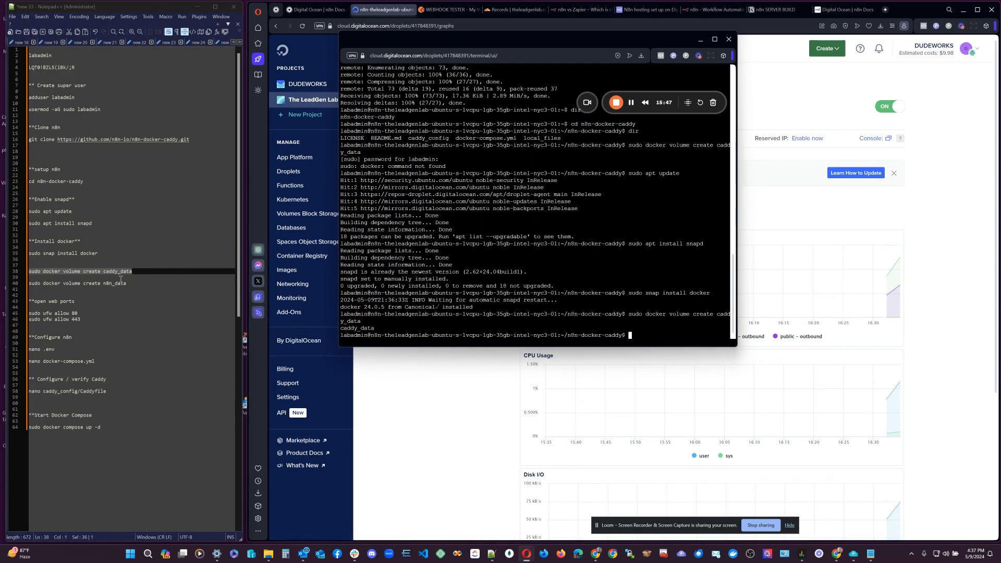
pyautogui.moveTo(126, 286); pyautogui.dragTo(29, 285)
pyautogui.hotkey('ctrl', 'c')
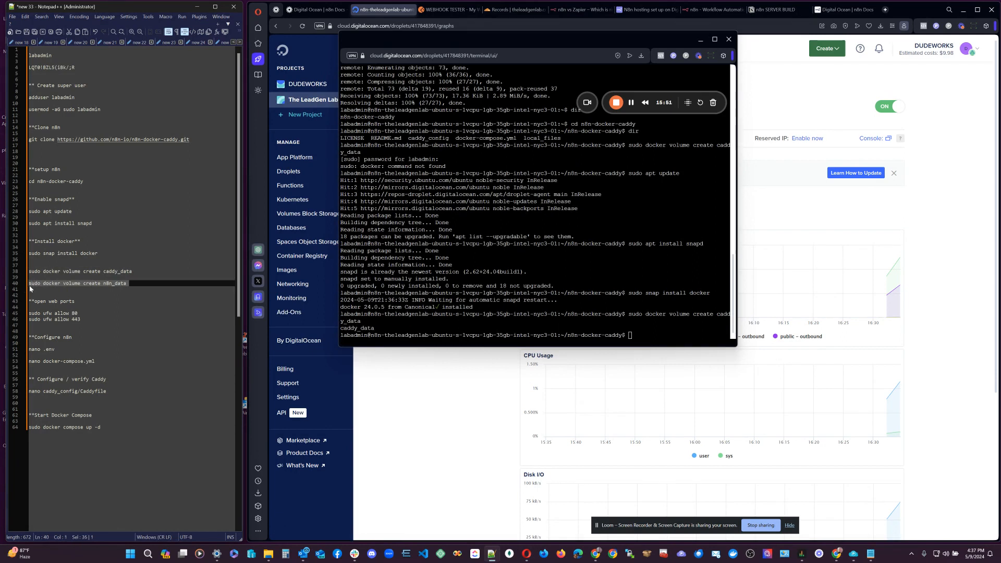
pyautogui.rightClick(631, 337)
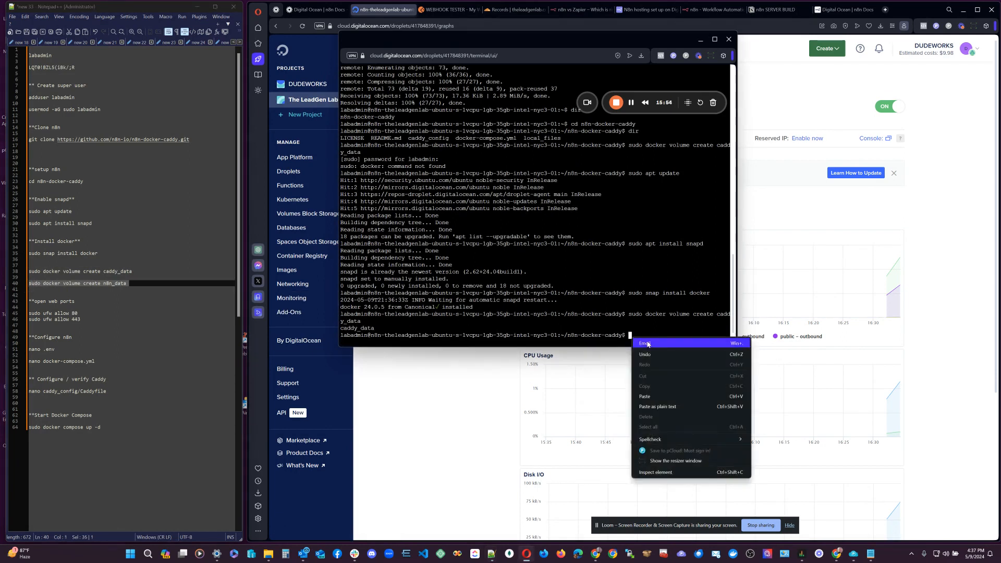
pyautogui.click(664, 411)
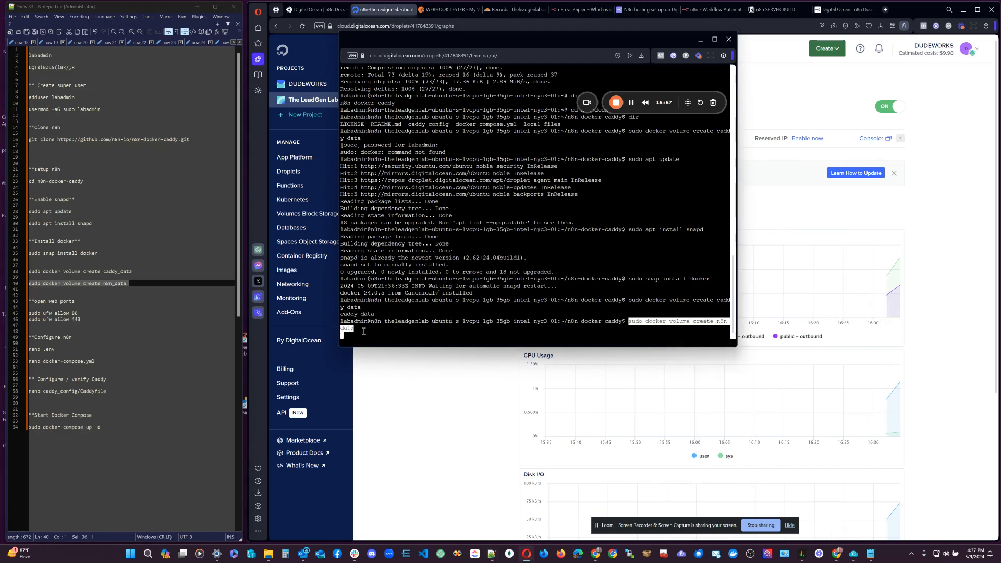
pyautogui.press('Return')
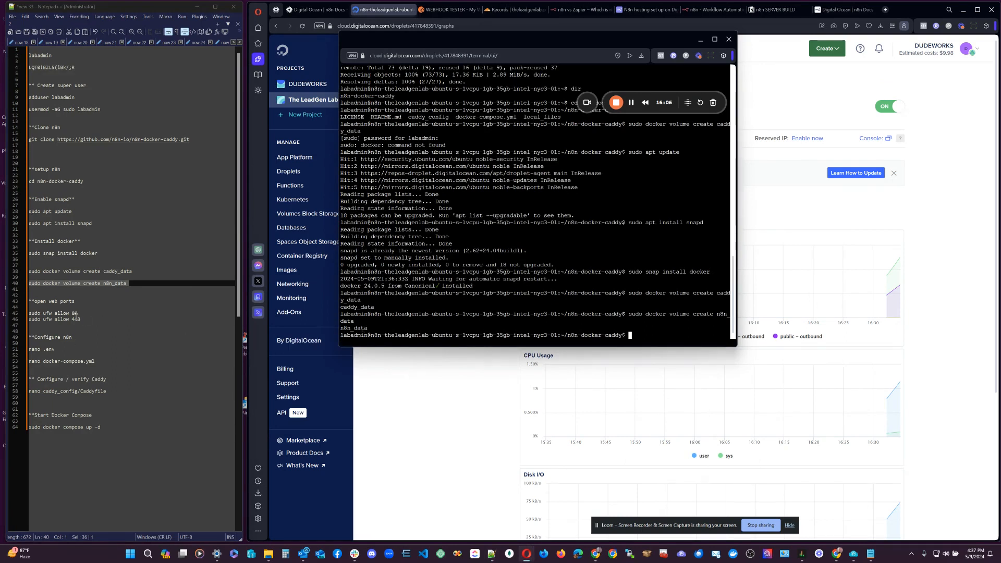
# Run 'sudo ufw allow 80' and 'sudo ufw allow 443' to open both ports.
pyautogui.moveTo(80, 313); pyautogui.dragTo(30, 314)
pyautogui.click(93, 319)
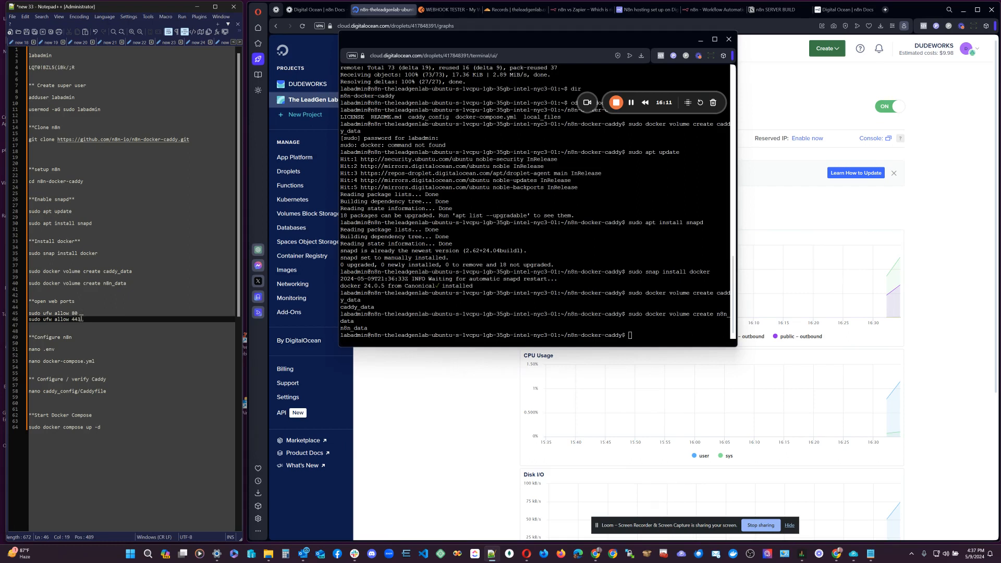
pyautogui.moveTo(80, 319); pyautogui.dragTo(28, 313)
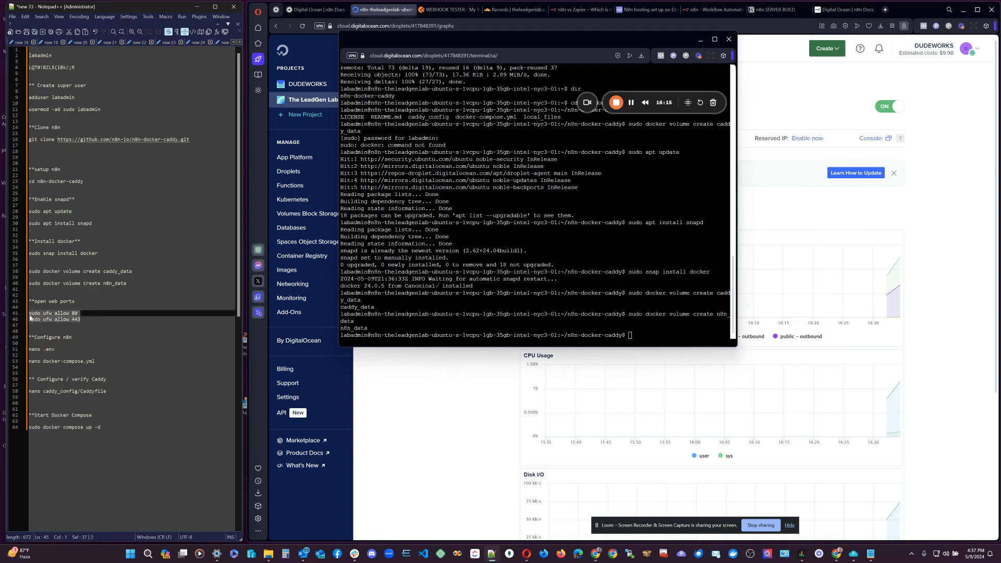
pyautogui.click(73, 308)
pyautogui.moveTo(81, 313); pyautogui.dragTo(28, 313)
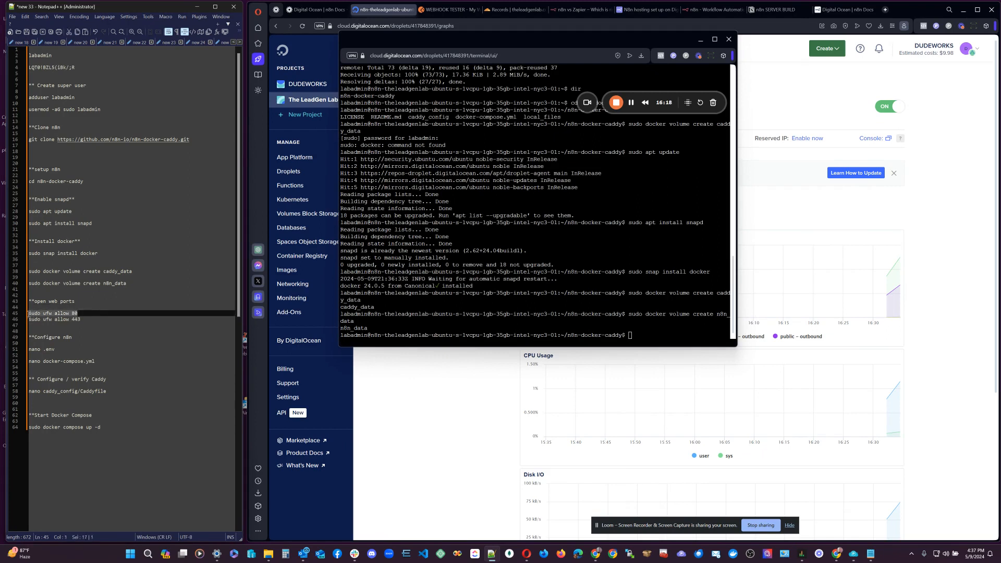
pyautogui.rightClick(629, 335)
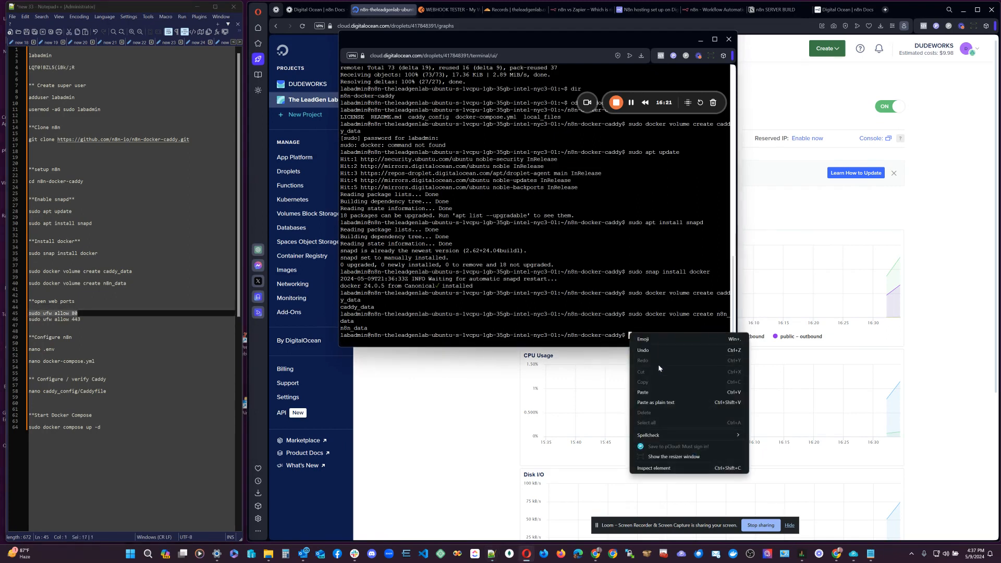
pyautogui.click(656, 402)
pyautogui.press('Return')
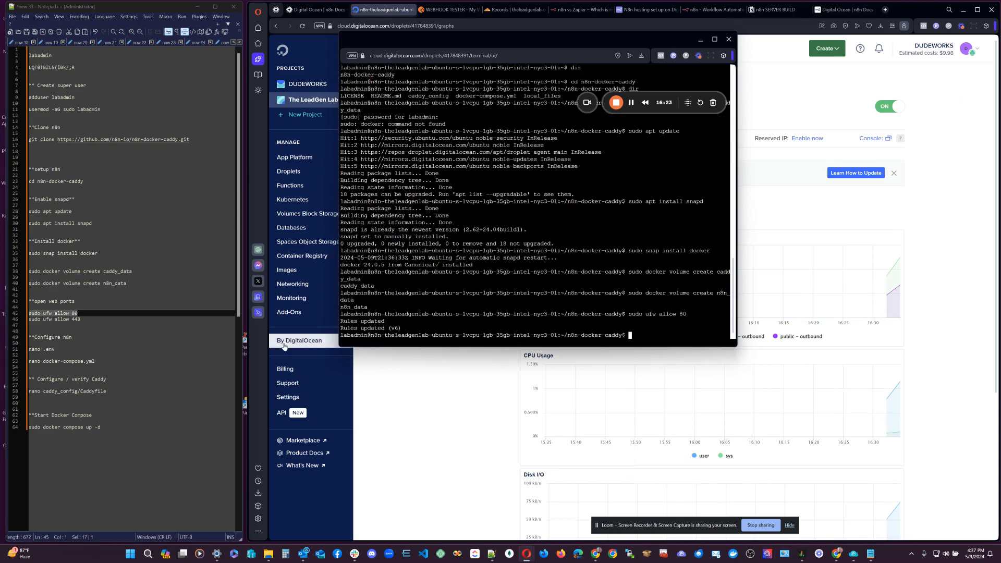
pyautogui.moveTo(83, 320); pyautogui.dragTo(27, 319)
pyautogui.hotkey('ctrl', 'c')
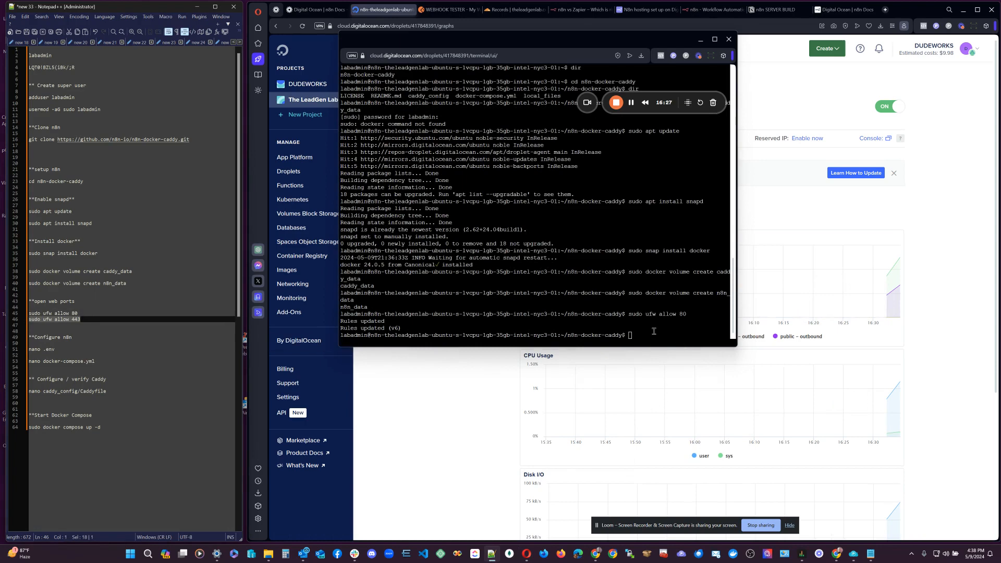
pyautogui.rightClick(627, 338)
pyautogui.click(642, 398)
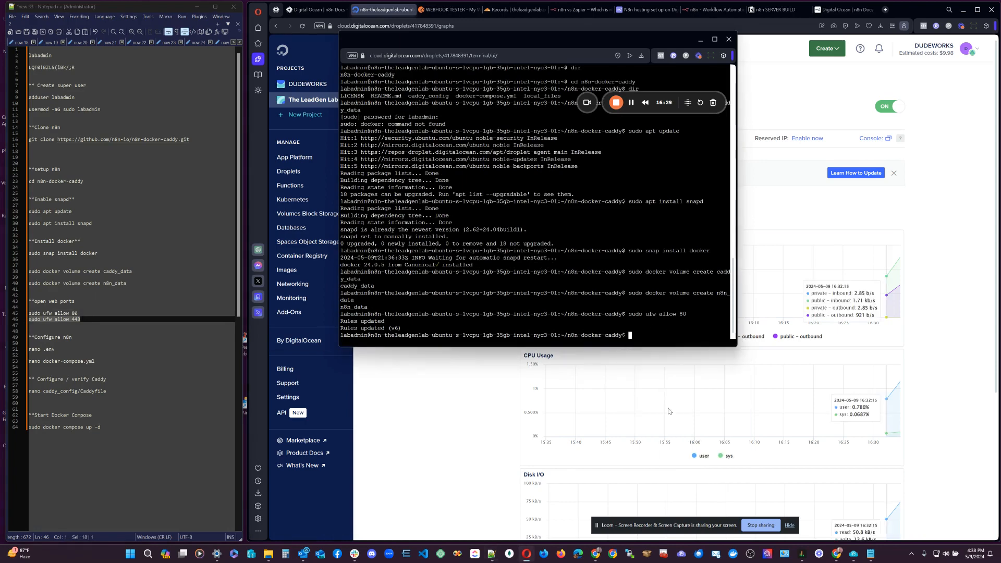
pyautogui.press('Return')
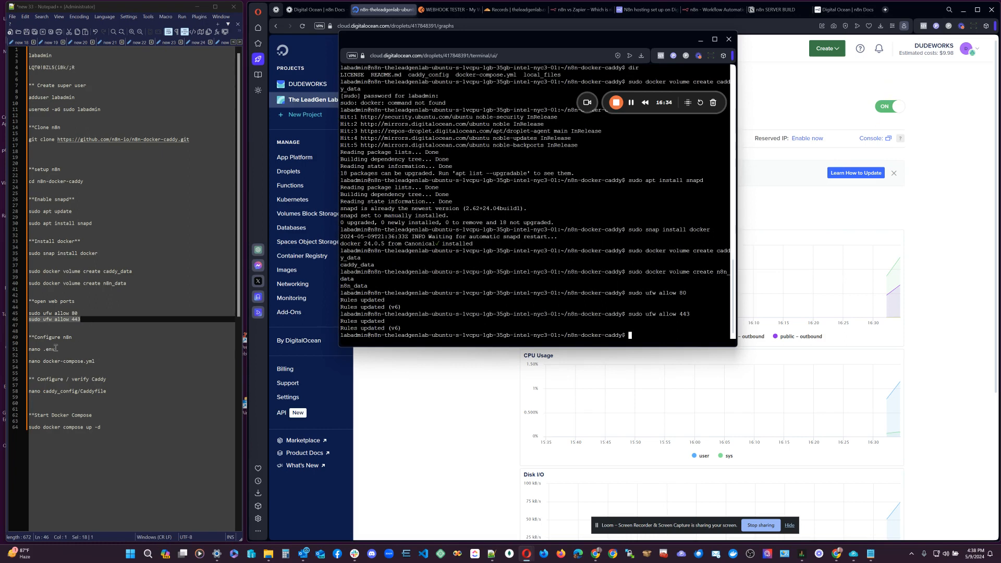
# Paste the .env file editing command from the notes at the console prompt.
pyautogui.moveTo(55, 348); pyautogui.dragTo(29, 349)
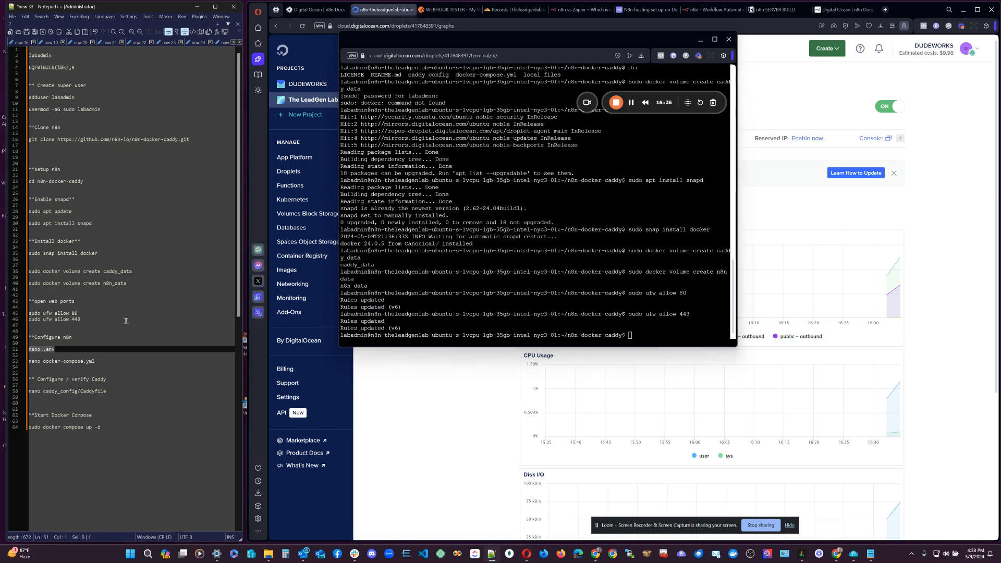
pyautogui.click(630, 335)
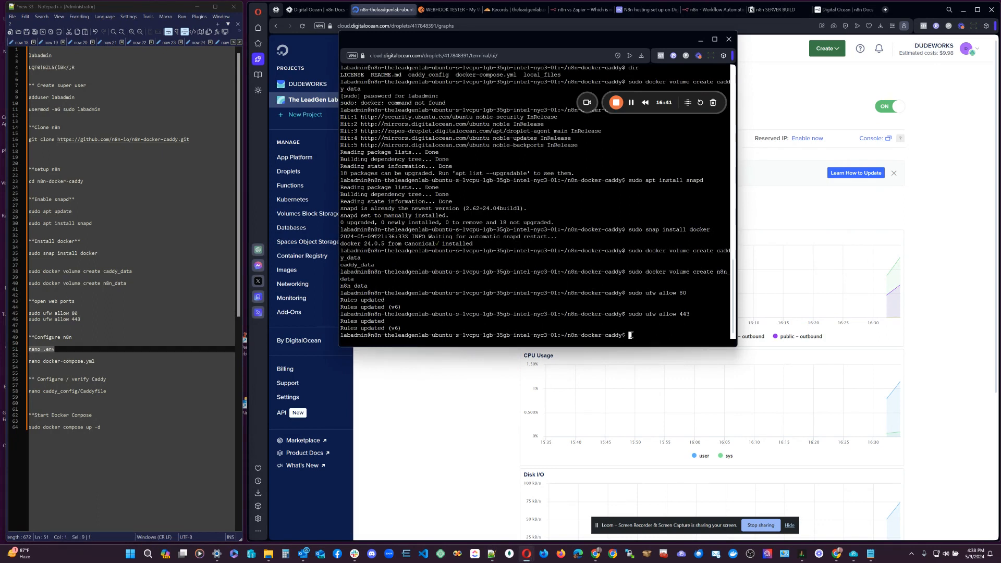
pyautogui.rightClick(629, 334)
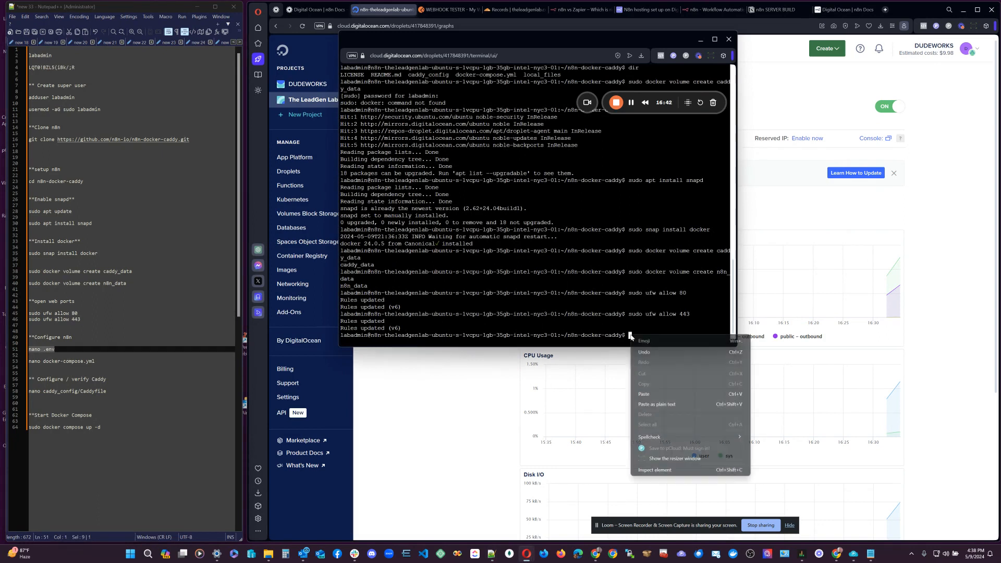
pyautogui.click(646, 405)
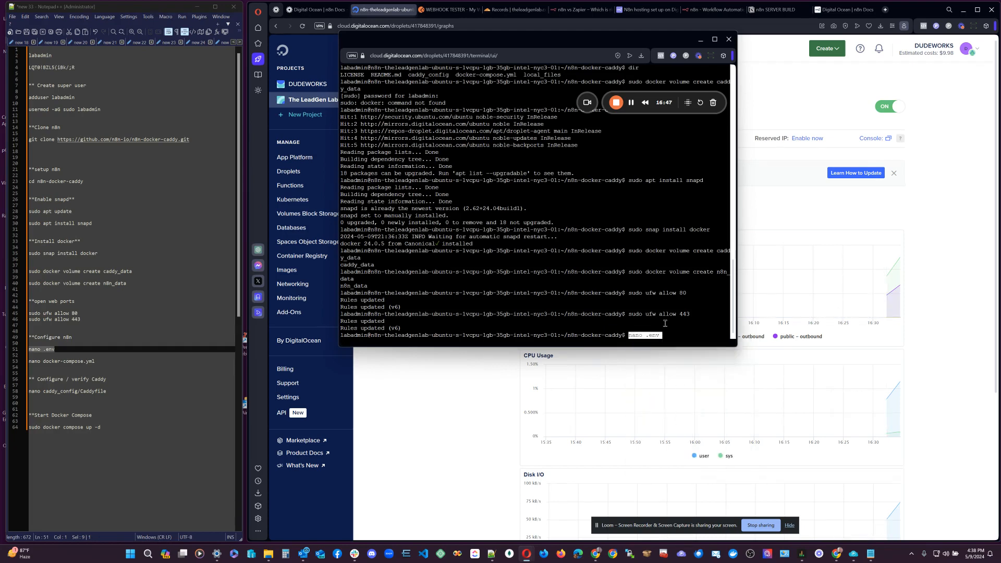
# Open .env in nano and set DATA_FOLDER to /home/labadmin/n8n-docker-caddy.
pyautogui.press('Return')
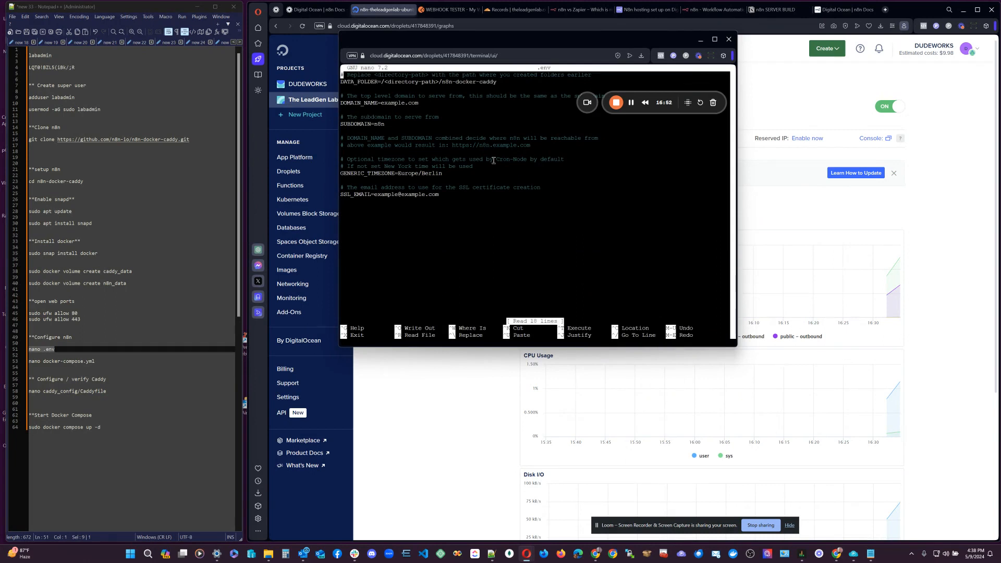
pyautogui.press('Down')
pyautogui.press('Right')
pyautogui.press('Right')
pyautogui.press('Right')
pyautogui.press('Right')
pyautogui.press('Right')
pyautogui.press('Right')
pyautogui.press('Right')
pyautogui.press('Right')
pyautogui.press('Right')
pyautogui.press('Right')
pyautogui.press('Right')
pyautogui.press('Right')
pyautogui.press('Right')
pyautogui.press('Right')
pyautogui.press('Right')
pyautogui.press('Right')
pyautogui.press('Right')
pyautogui.press('Right')
pyautogui.press('Right')
pyautogui.press('Right')
pyautogui.press('Right')
pyautogui.press('Right')
pyautogui.press('Right')
pyautogui.press('Right')
pyautogui.press('Right')
pyautogui.press('Right')
pyautogui.press('Right')
pyautogui.press('Right')
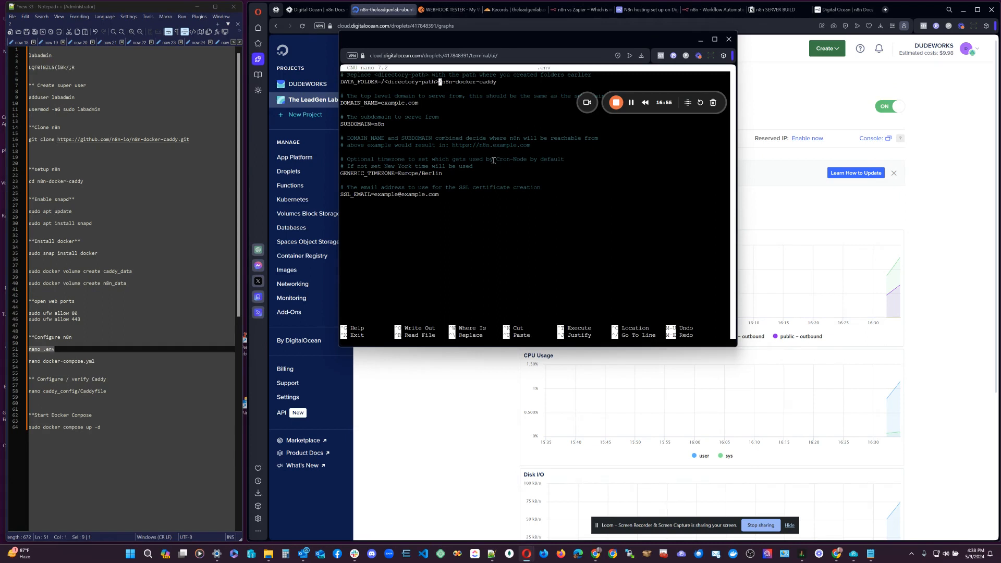
pyautogui.press('BackSpace')
pyautogui.press('BackSpace')
pyautogui.press('BackSpace')
pyautogui.press('BackSpace')
pyautogui.press('BackSpace')
pyautogui.press('BackSpace')
pyautogui.press('BackSpace')
pyautogui.press('BackSpace')
pyautogui.press('BackSpace')
pyautogui.press('BackSpace')
pyautogui.press('BackSpace')
pyautogui.press('BackSpace')
pyautogui.press('BackSpace')
pyautogui.press('BackSpace')
pyautogui.press('BackSpace')
pyautogui.press('BackSpace')
pyautogui.write('home')
pyautogui.write('/leadmin')
pyautogui.press('Left')
pyautogui.press('Left')
pyautogui.press('Left')
pyautogui.press('Left')
pyautogui.press('Left')
pyautogui.press('BackSpace')
pyautogui.write('ab')
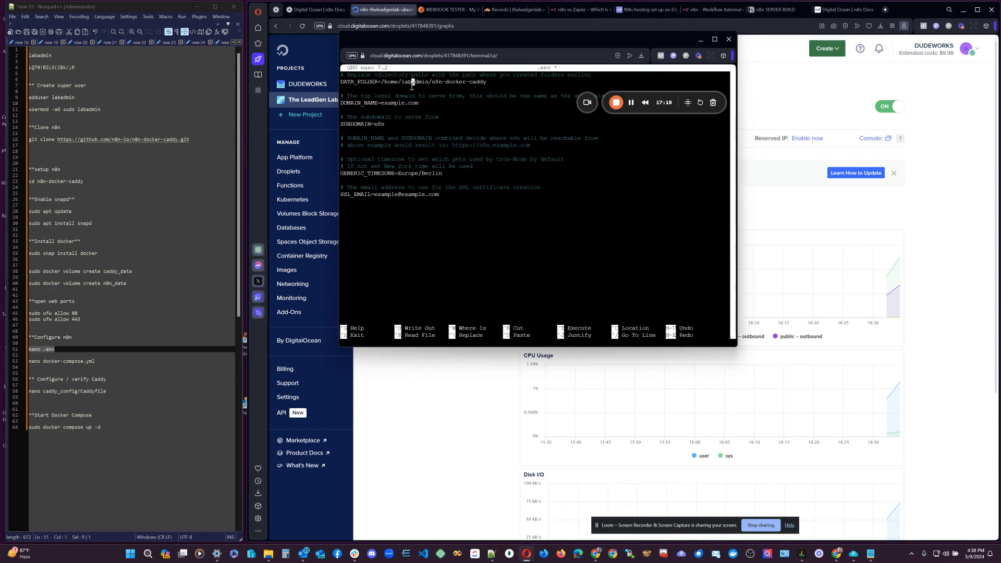
pyautogui.moveTo(496, 83); pyautogui.dragTo(431, 82)
pyautogui.click(487, 83)
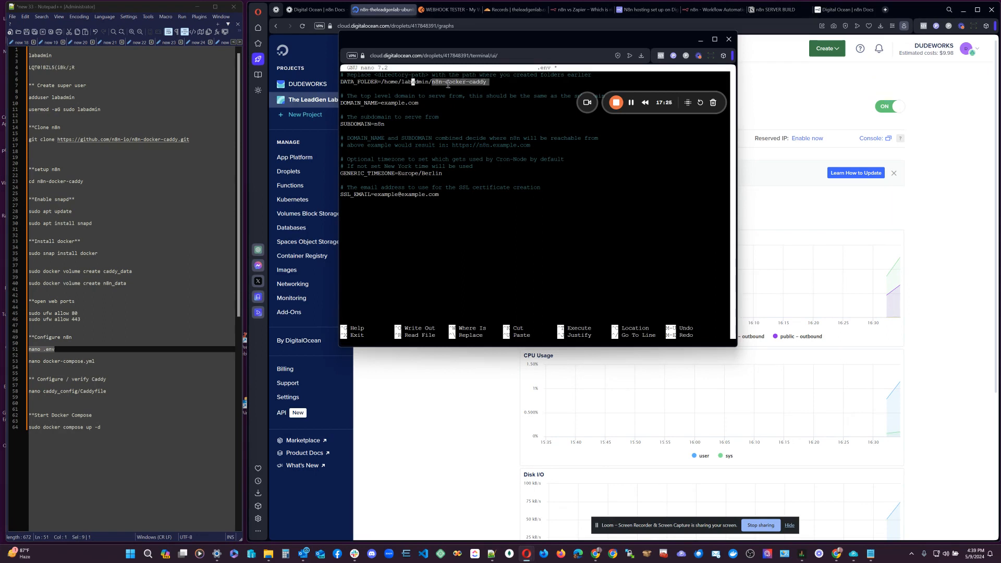
pyautogui.click(496, 82)
pyautogui.press('Down')
pyautogui.press('Down')
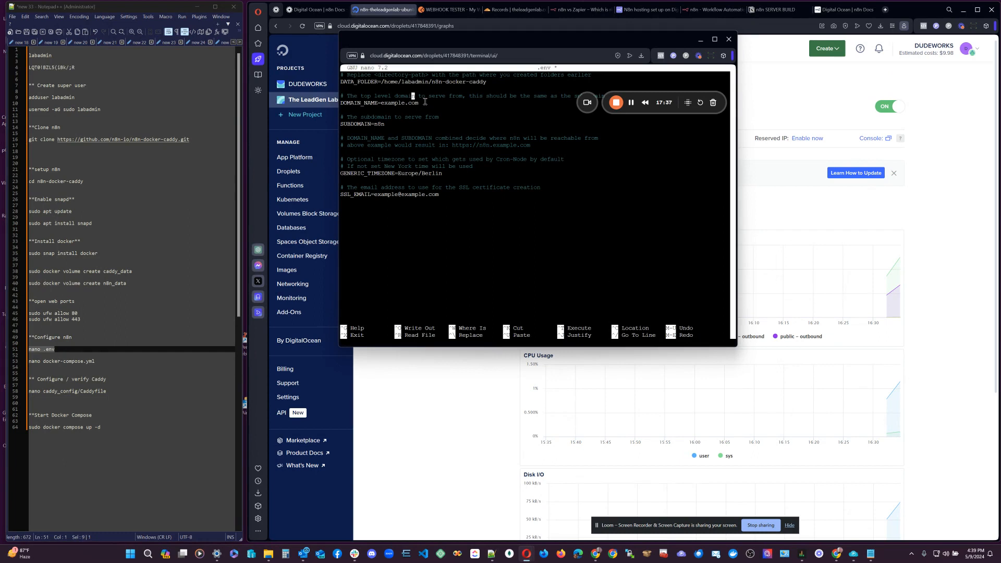
# Set DOMAIN_NAME to theleadgenlab.com and GENERIC_TIMEZONE to America/Chicago in .env.
pyautogui.press('Down')
pyautogui.press('Right')
pyautogui.press('BackSpace')
pyautogui.press('BackSpace')
pyautogui.press('BackSpace')
pyautogui.press('BackSpace')
pyautogui.press('BackSpace')
pyautogui.press('BackSpace')
pyautogui.press('BackSpace')
pyautogui.press('BackSpace')
pyautogui.press('BackSpace')
pyautogui.press('BackSpace')
pyautogui.write('theleadgenlab.com')
pyautogui.press('Down')
pyautogui.press('Down')
pyautogui.press('Down')
pyautogui.press('Down')
pyautogui.press('Down')
pyautogui.press('Down')
pyautogui.press('Down')
pyautogui.press('Down')
pyautogui.press('Down')
pyautogui.press('Down')
pyautogui.press('End')
pyautogui.press('BackSpace')
pyautogui.press('BackSpace')
pyautogui.press('BackSpace')
pyautogui.press('BackSpace')
pyautogui.press('BackSpace')
pyautogui.press('BackSpace')
pyautogui.press('BackSpace')
pyautogui.press('BackSpace')
pyautogui.press('BackSpace')
pyautogui.press('BackSpace')
pyautogui.press('BackSpace')
pyautogui.press('BackSpace')
pyautogui.press('BackSpace')
pyautogui.write('A')
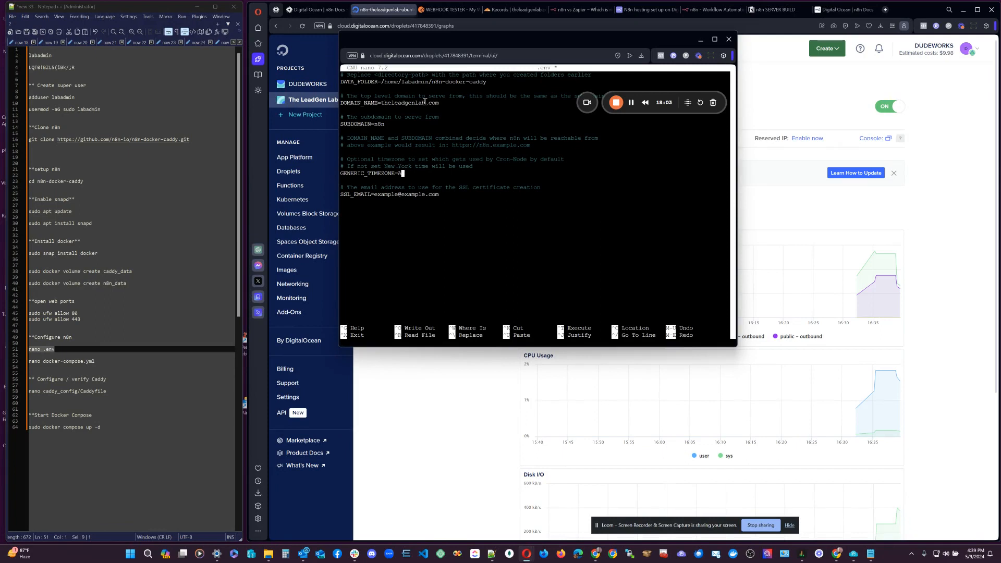
pyautogui.write('mercia')
pyautogui.press('BackSpace')
pyautogui.press('BackSpace')
pyautogui.press('BackSpace')
pyautogui.write('ica/Chicago')
pyautogui.press('Tab')
pyautogui.press('BackSpace')
# Enter the SSL e-mail address, then save .env and exit nano.
pyautogui.press('Down')
pyautogui.press('Down')
pyautogui.press('Down')
pyautogui.press('BackSpace')
pyautogui.press('BackSpace')
pyautogui.press('BackSpace')
pyautogui.press('BackSpace')
pyautogui.press('BackSpace')
pyautogui.press('BackSpace')
pyautogui.press('BackSpace')
pyautogui.press('BackSpace')
pyautogui.press('BackSpace')
pyautogui.press('BackSpace')
pyautogui.press('BackSpace')
pyautogui.press('BackSpace')
pyautogui.press('BackSpace')
pyautogui.press('BackSpace')
pyautogui.press('BackSpace')
pyautogui.press('BackSpace')
pyautogui.press('BackSpace')
pyautogui.press('BackSpace')
pyautogui.press('BackSpace')
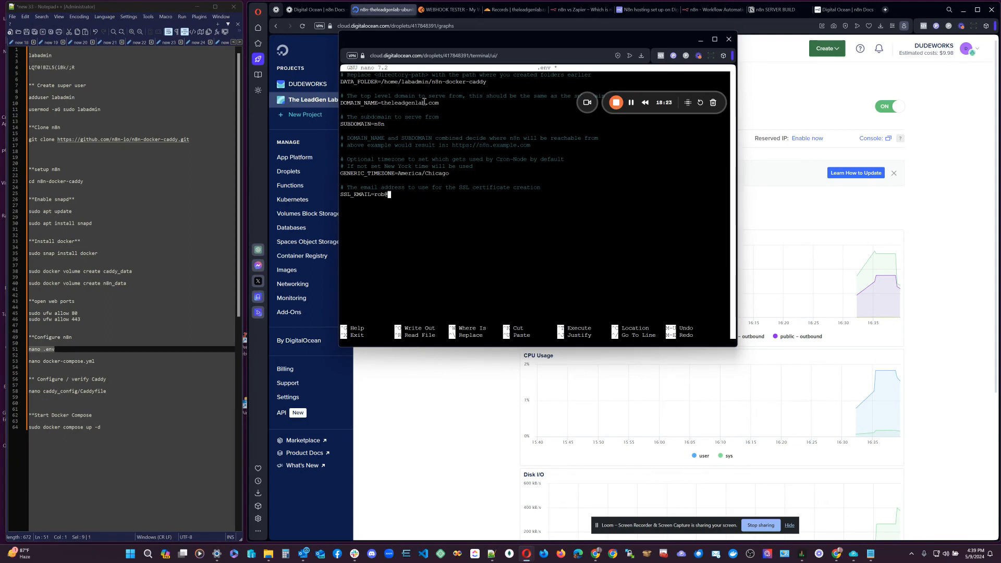
pyautogui.hotkey('ctrl', 'o')
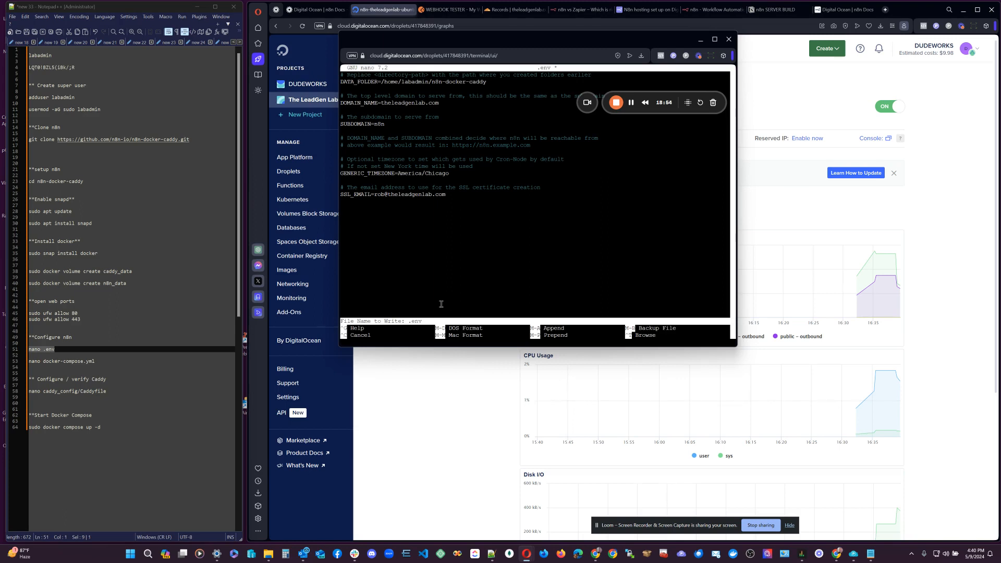
pyautogui.press('Return')
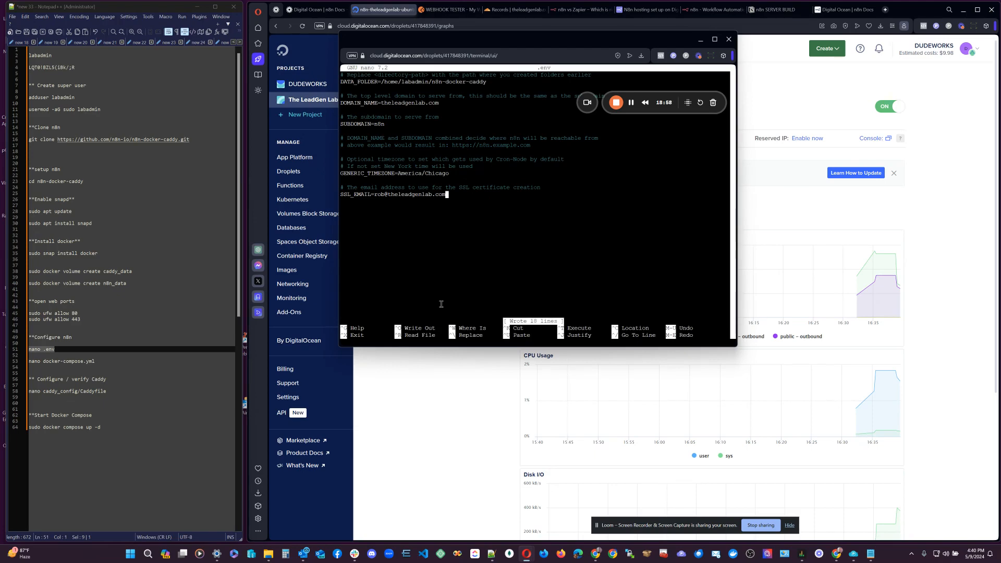
pyautogui.hotkey('ctrl', 'x')
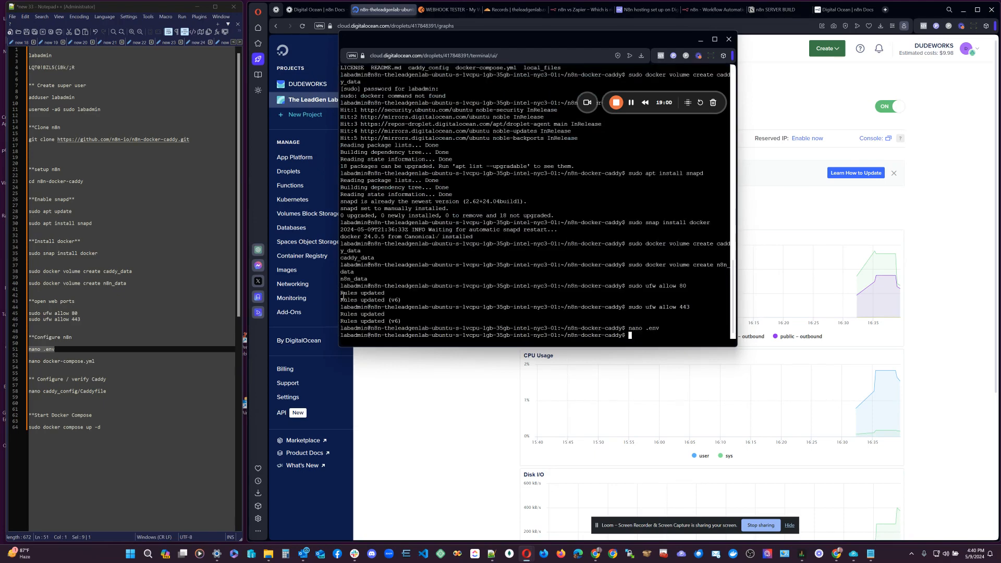
# Paste 'nano docker-compose.yml' from the notes into the droplet console and run it.
pyautogui.moveTo(95, 361); pyautogui.dragTo(29, 363)
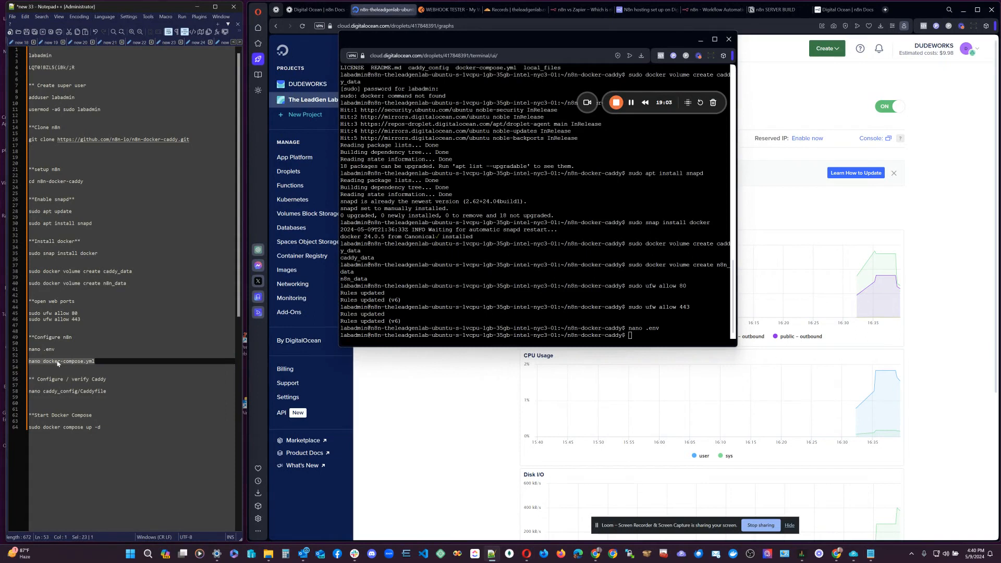
pyautogui.moveTo(95, 361); pyautogui.dragTo(29, 363)
pyautogui.click(630, 335)
pyautogui.rightClick(630, 336)
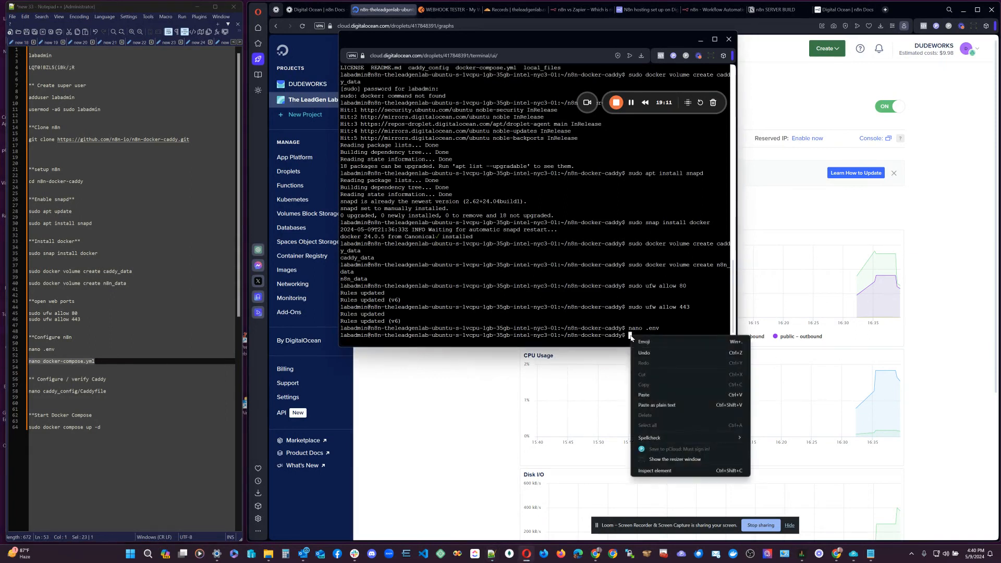
pyautogui.click(660, 395)
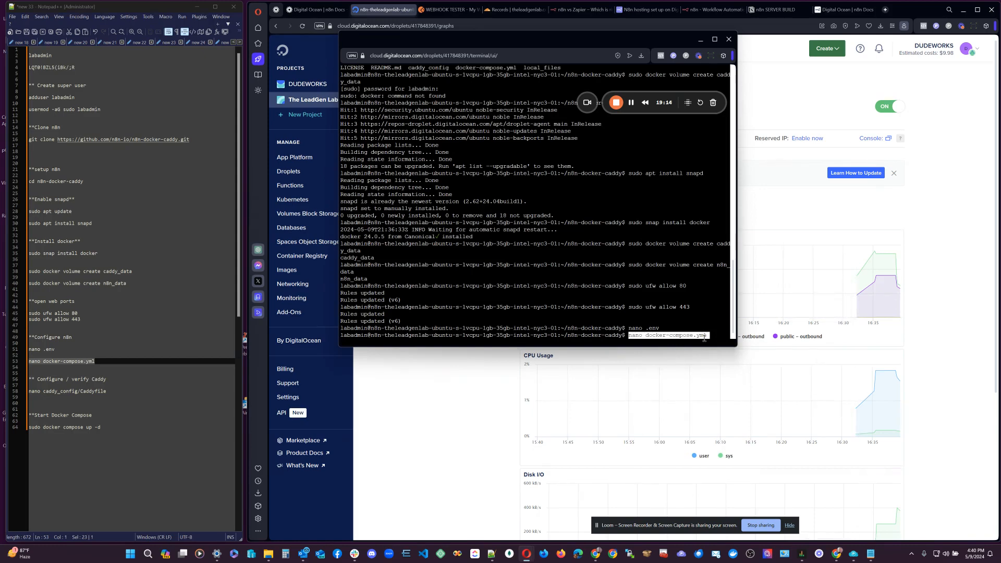
pyautogui.press('Return')
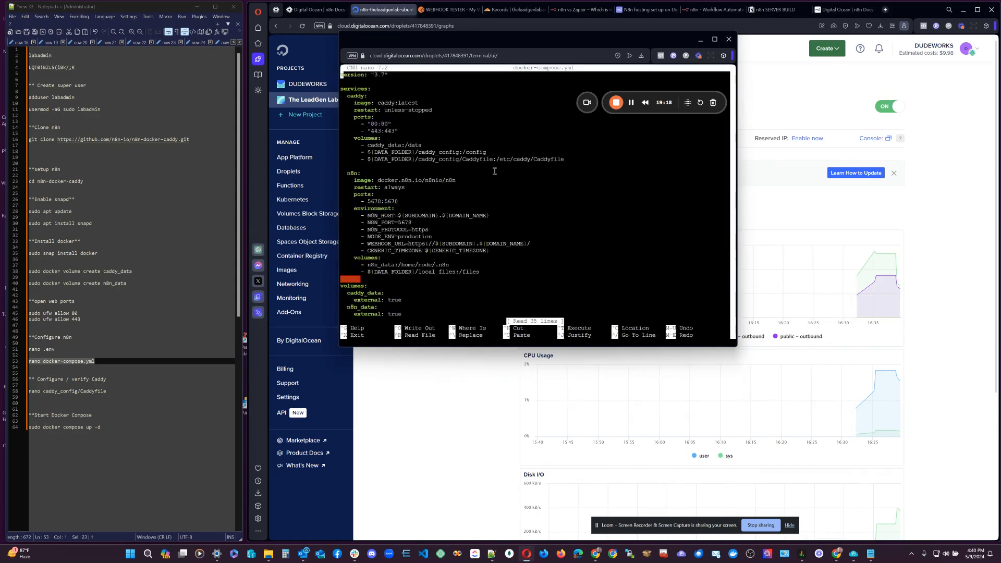
pyautogui.press('Down')
pyautogui.press('Down')
pyautogui.press('Down')
pyautogui.press('Down')
pyautogui.press('Down')
pyautogui.press('Down')
pyautogui.press('Down')
pyautogui.press('Down')
pyautogui.press('Down')
pyautogui.press('Down')
pyautogui.press('Down')
pyautogui.press('Down')
pyautogui.press('Down')
pyautogui.press('Down')
pyautogui.press('Down')
pyautogui.press('Down')
pyautogui.press('Down')
pyautogui.press('Down')
pyautogui.press('Down')
pyautogui.press('Down')
pyautogui.press('Down')
pyautogui.press('Down')
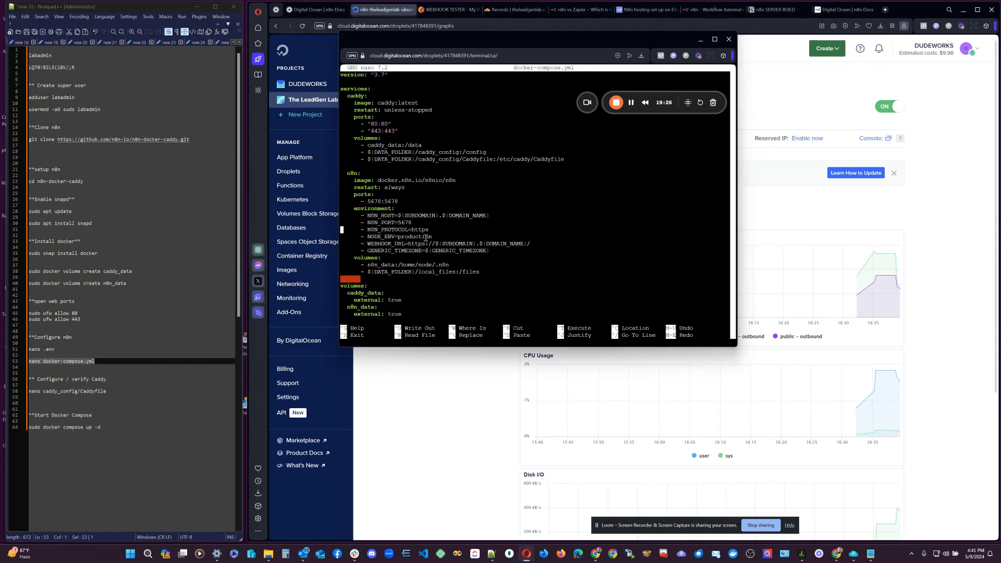
# Review the N8N_PROTOCOL, NODE_ENV and WEBHOOK_URL settings in docker-compose.yml.
pyautogui.moveTo(434, 229); pyautogui.dragTo(412, 229)
pyautogui.click(427, 229)
pyautogui.moveTo(368, 239); pyautogui.dragTo(400, 245)
pyautogui.click(440, 243)
pyautogui.press('Down')
pyautogui.press('Down')
pyautogui.press('Up')
pyautogui.press('Up')
# Leave the n8n image tag unpinned, dropping the trial ':1.40.1', and save the compose file.
pyautogui.press('Up')
pyautogui.press('Up')
pyautogui.press('Up')
pyautogui.press('Up')
pyautogui.press('Up')
pyautogui.press('Up')
pyautogui.press('Up')
pyautogui.press('Right')
pyautogui.press('Right')
pyautogui.press('Right')
pyautogui.press('Right')
pyautogui.press('Right')
pyautogui.press('Right')
pyautogui.press('Right')
pyautogui.press('Right')
pyautogui.press('Right')
pyautogui.press('Right')
pyautogui.press('Right')
pyautogui.press('Right')
pyautogui.press('Right')
pyautogui.press('Right')
pyautogui.press('Right')
pyautogui.press('Right')
pyautogui.press('Right')
pyautogui.press('Right')
pyautogui.press('Right')
pyautogui.press('Right')
pyautogui.press('Up')
pyautogui.press('Right')
pyautogui.press('Right')
pyautogui.press('Right')
pyautogui.press('Right')
pyautogui.press('Right')
pyautogui.press('Right')
pyautogui.press('Right')
pyautogui.press('Right')
pyautogui.press('Right')
pyautogui.press('Right')
pyautogui.press('Right')
pyautogui.press('Right')
pyautogui.press('Right')
pyautogui.press('Right')
pyautogui.press('Right')
pyautogui.press('Right')
pyautogui.press('Right')
pyautogui.press('Right')
pyautogui.press('Right')
pyautogui.press('Right')
pyautogui.press('Right')
pyautogui.press('Right')
pyautogui.press('Right')
pyautogui.press('Right')
pyautogui.press('Right')
pyautogui.press('End')
pyautogui.write(';')
pyautogui.press('BackSpace')
pyautogui.write(':')
pyautogui.write('1.4')
pyautogui.write('0.')
pyautogui.write('1')
pyautogui.press('BackSpace')
pyautogui.press('BackSpace')
pyautogui.press('BackSpace')
pyautogui.press('BackSpace')
pyautogui.press('BackSpace')
pyautogui.press('BackSpace')
pyautogui.press('BackSpace')
pyautogui.press('Down')
pyautogui.press('Down')
pyautogui.press('Down')
pyautogui.press('Down')
pyautogui.press('Down')
pyautogui.press('Down')
pyautogui.press('Down')
pyautogui.press('Down')
pyautogui.press('Down')
pyautogui.press('Down')
pyautogui.press('Down')
pyautogui.press('Down')
pyautogui.press('Down')
pyautogui.press('Down')
pyautogui.press('Down')
pyautogui.hotkey('ctrl', 'x')
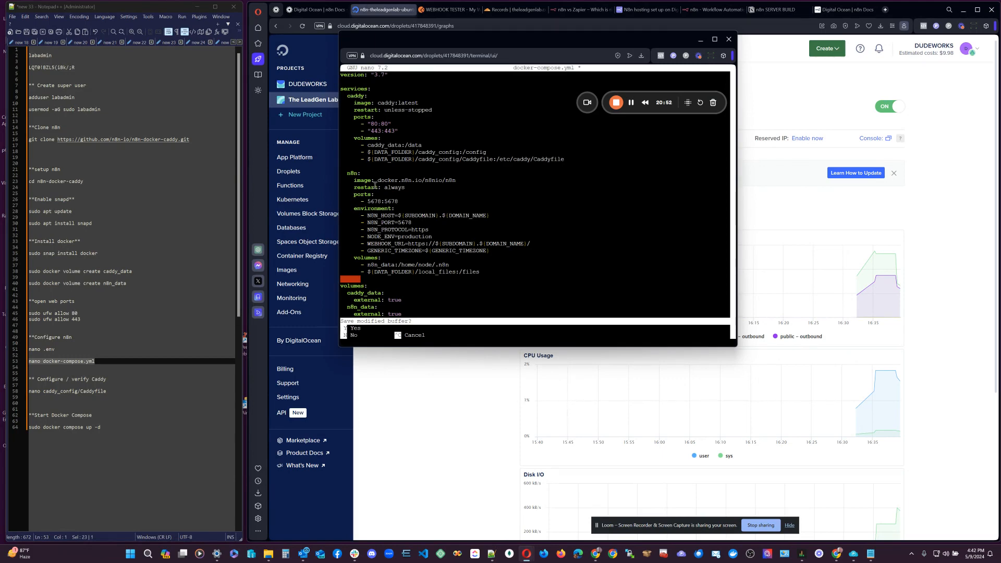
pyautogui.press('y')
pyautogui.press('Return')
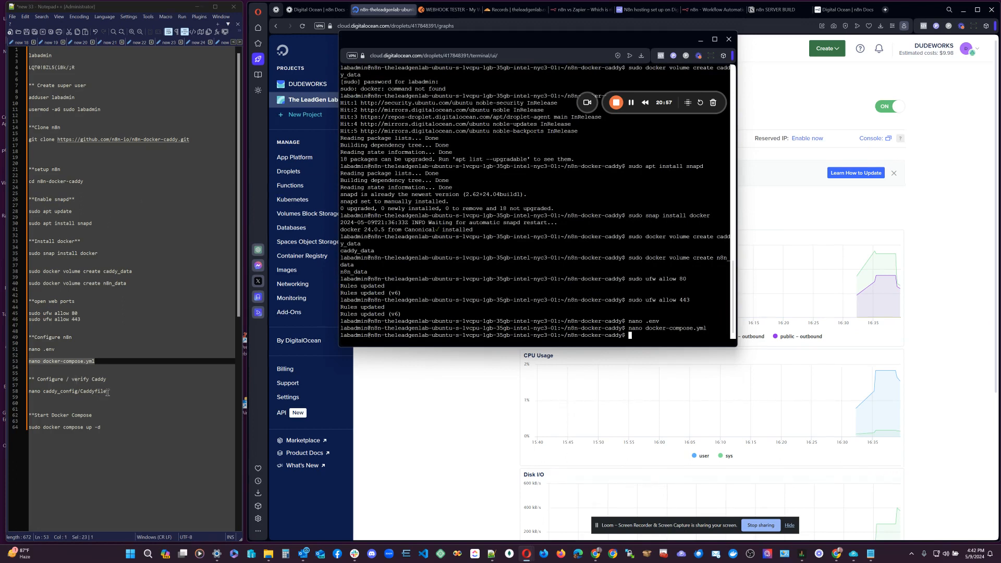
# Open caddy_config/Caddyfile in nano using the command copied from the notes.
pyautogui.moveTo(107, 392); pyautogui.dragTo(29, 390)
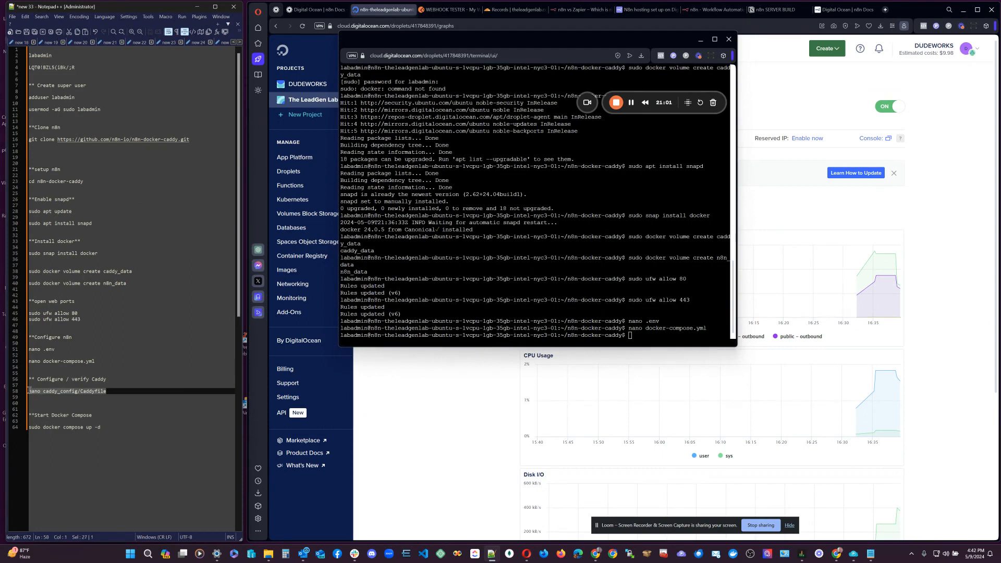
pyautogui.click(631, 336)
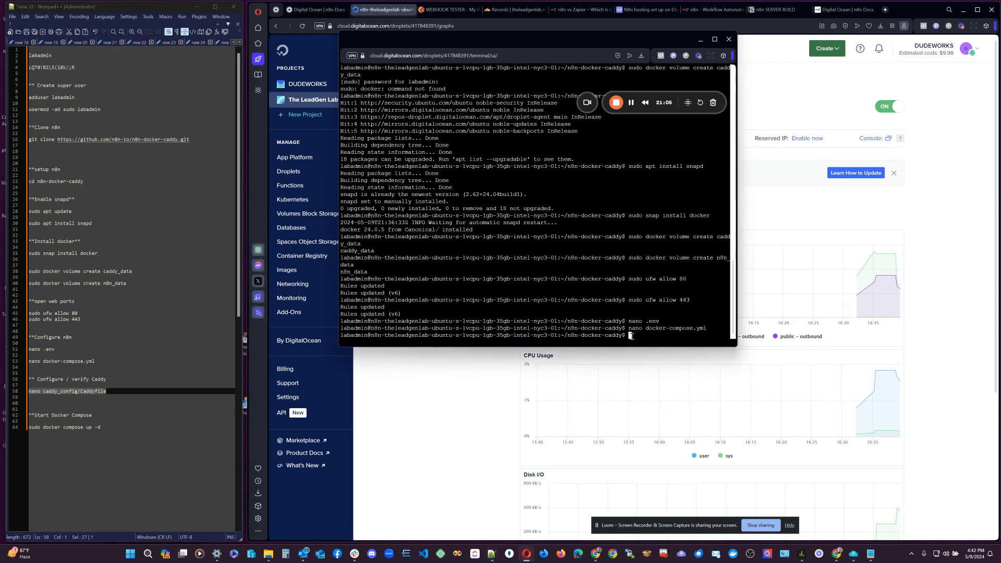
pyautogui.moveTo(106, 392); pyautogui.dragTo(27, 393)
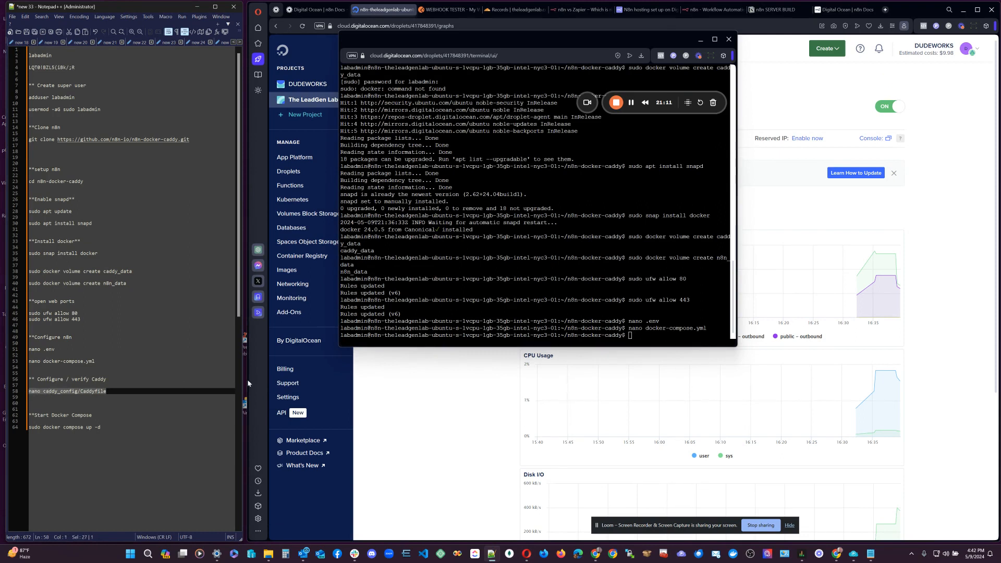
pyautogui.click(631, 336)
pyautogui.rightClick(632, 337)
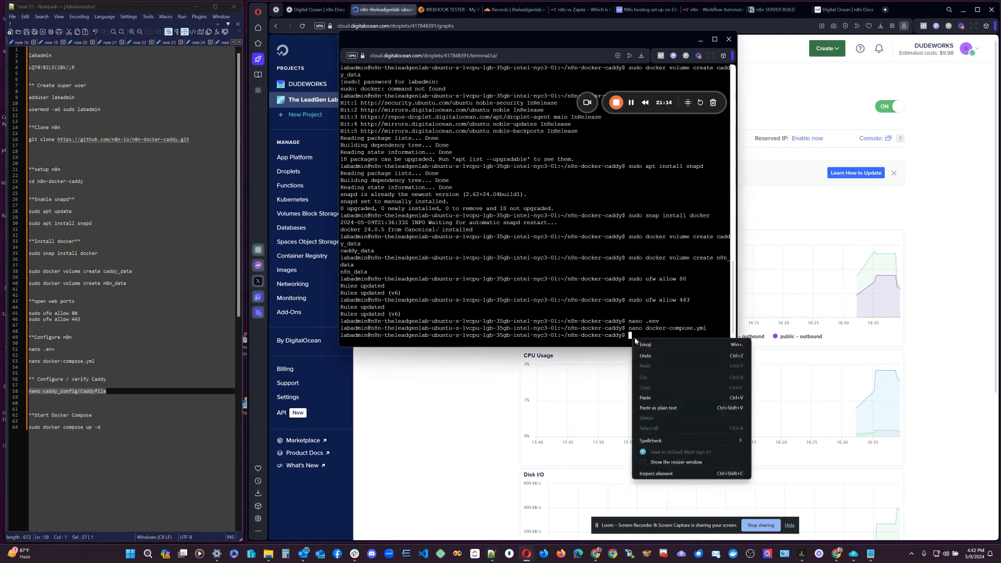
pyautogui.click(663, 398)
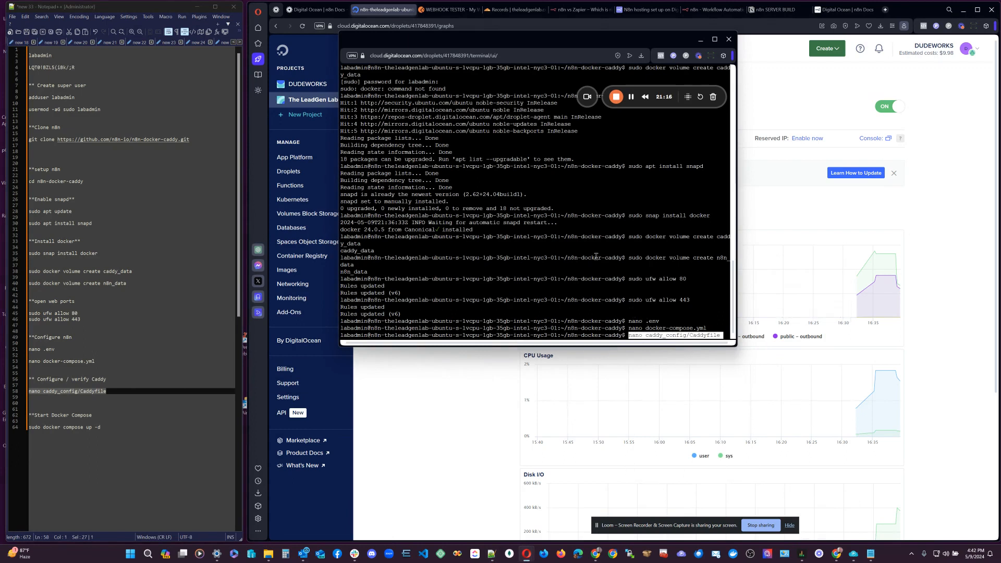
pyautogui.press('Return')
# Replace the <domain>.<suffix> placeholder with theleadgenlab.com and save the Caddyfile.
pyautogui.press('Down')
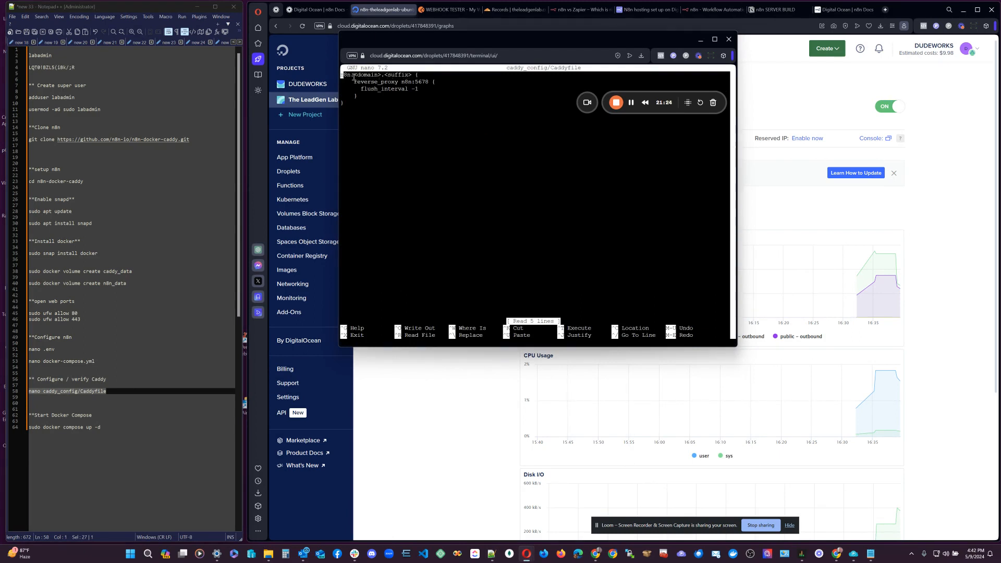
pyautogui.press('Up')
pyautogui.press('Right')
pyautogui.press('Right')
pyautogui.press('Right')
pyautogui.press('Right')
pyautogui.press('Right')
pyautogui.press('Right')
pyautogui.press('Right')
pyautogui.press('Right')
pyautogui.press('Right')
pyautogui.press('Right')
pyautogui.press('Right')
pyautogui.press('Right')
pyautogui.press('Right')
pyautogui.press('Right')
pyautogui.press('Right')
pyautogui.press('Right')
pyautogui.press('Right')
pyautogui.press('Right')
pyautogui.press('Right')
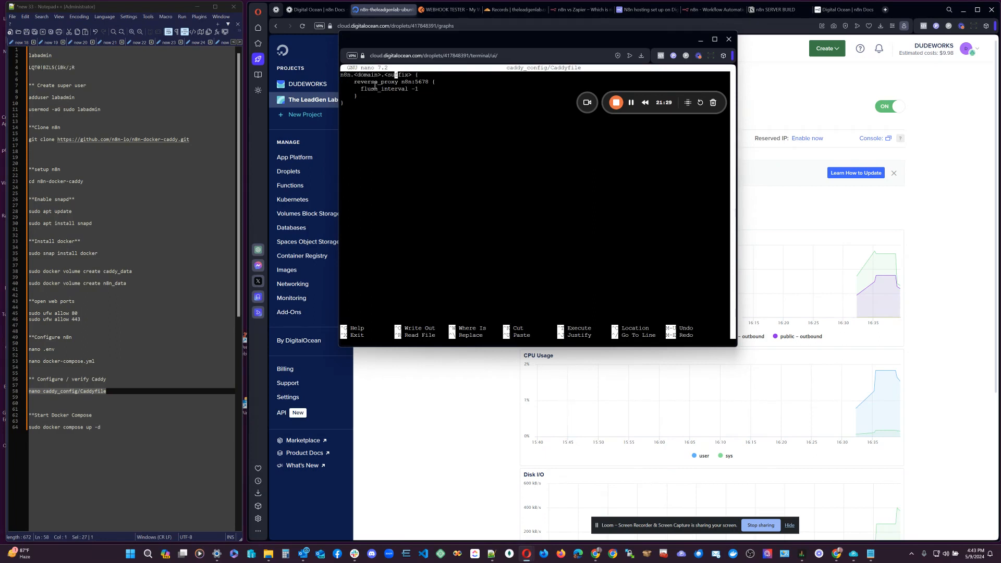
pyautogui.press('Right')
pyautogui.press('Right')
pyautogui.press('BackSpace')
pyautogui.press('BackSpace')
pyautogui.press('BackSpace')
pyautogui.press('BackSpace')
pyautogui.press('BackSpace')
pyautogui.press('BackSpace')
pyautogui.press('BackSpace')
pyautogui.press('BackSpace')
pyautogui.press('BackSpace')
pyautogui.press('BackSpace')
pyautogui.press('BackSpace')
pyautogui.press('BackSpace')
pyautogui.press('BackSpace')
pyautogui.press('BackSpace')
pyautogui.press('BackSpace')
pyautogui.press('BackSpace')
pyautogui.press('BackSpace')
pyautogui.write('theleadgenlab.com')
pyautogui.press('Down')
pyautogui.press('Down')
pyautogui.press('Down')
pyautogui.press('Down')
pyautogui.press('Down')
pyautogui.hotkey('ctrl', 'o')
pyautogui.press('Return')
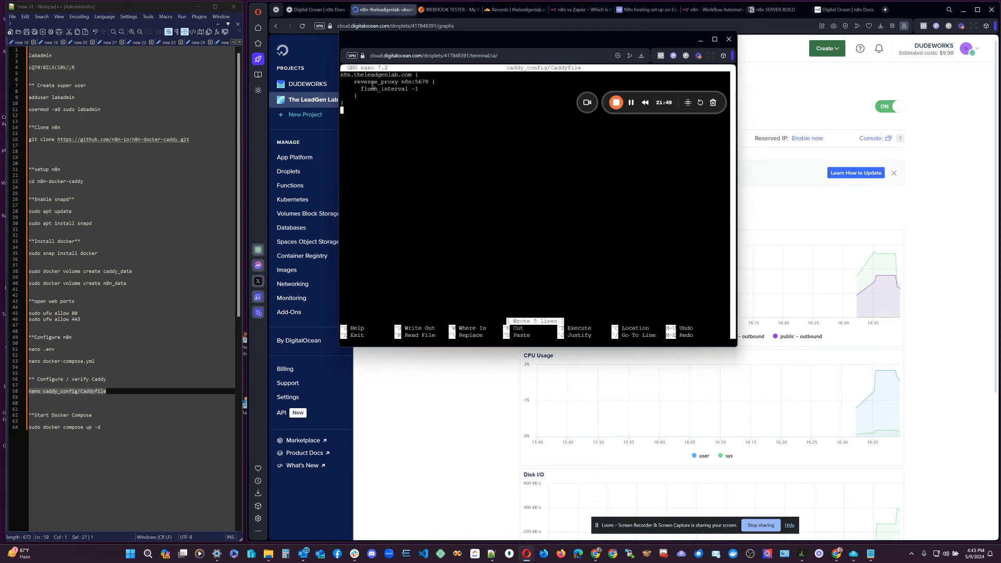
pyautogui.hotkey('ctrl', 'x')
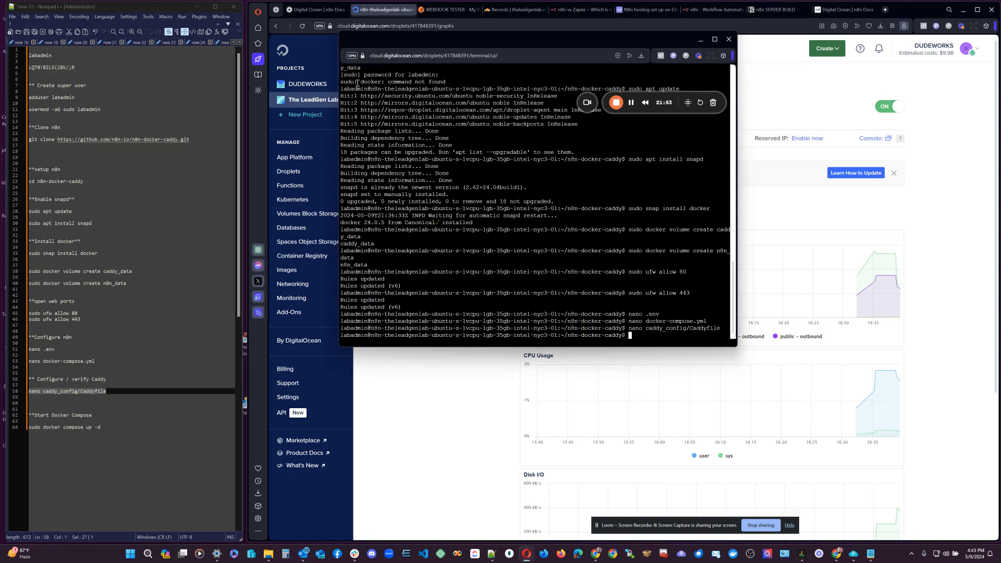
# Run 'sudo docker compose up -d' in the console to pull and start n8n and Caddy.
pyautogui.click(99, 433)
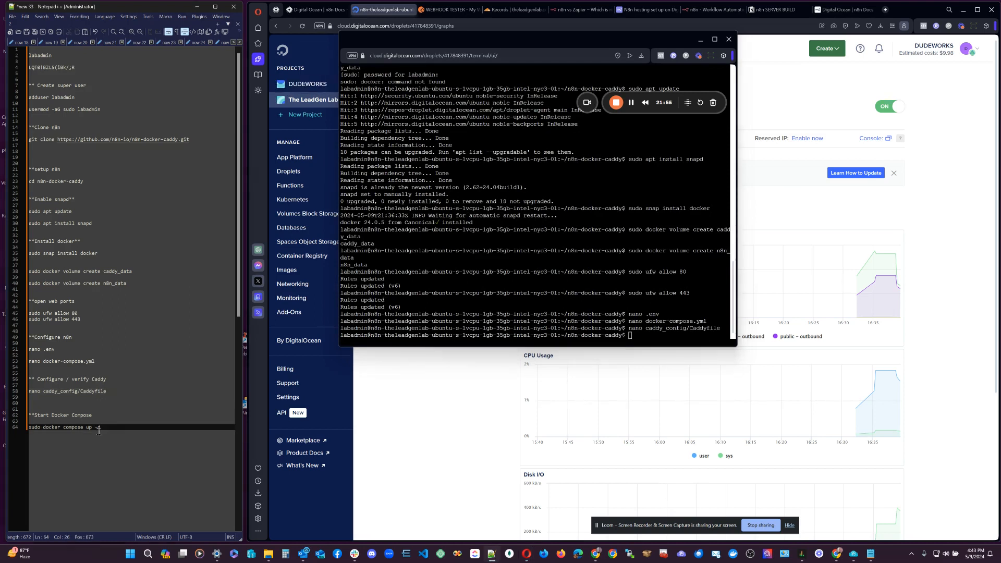
pyautogui.moveTo(102, 428); pyautogui.dragTo(29, 427)
pyautogui.rightClick(629, 338)
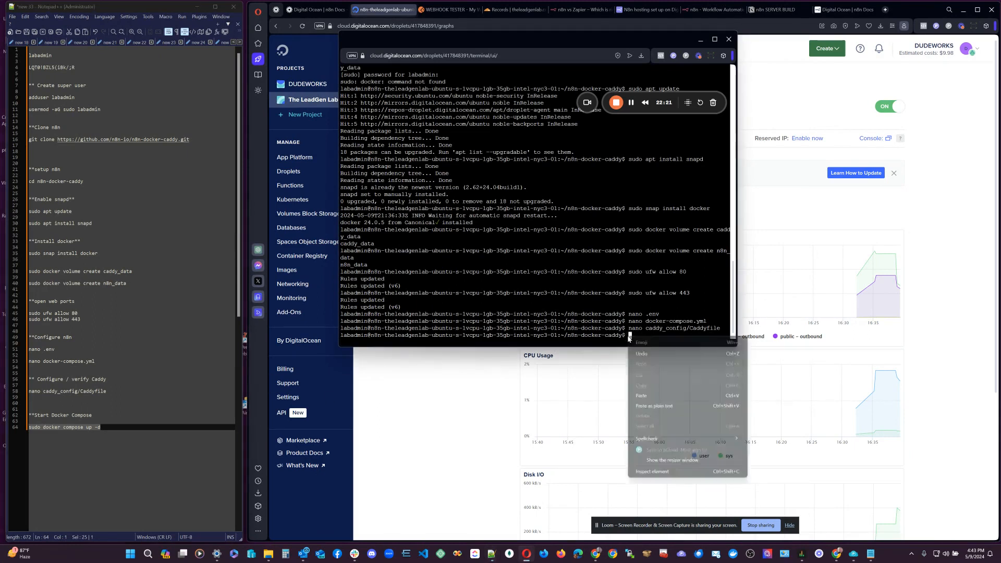
pyautogui.click(641, 395)
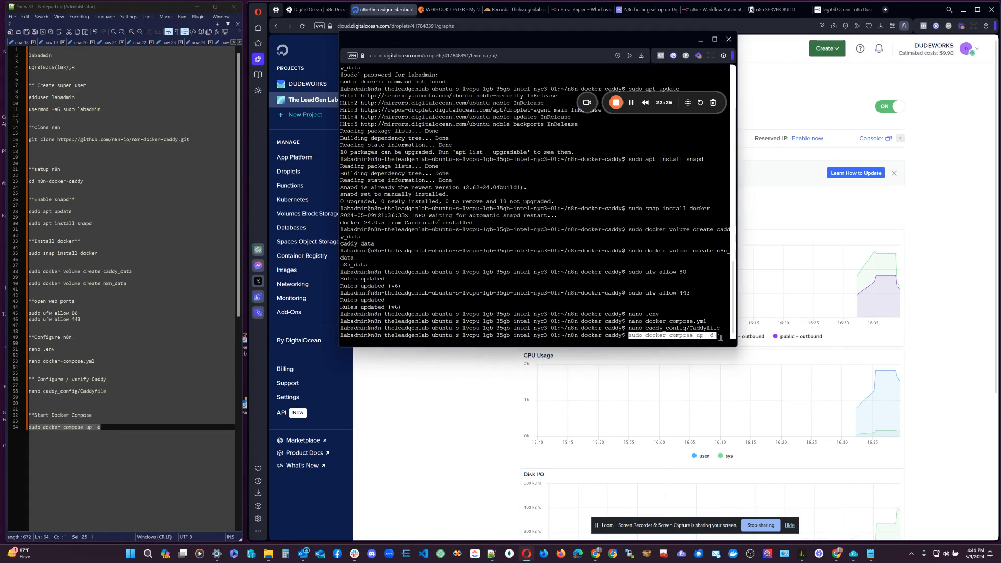
pyautogui.press('Return')
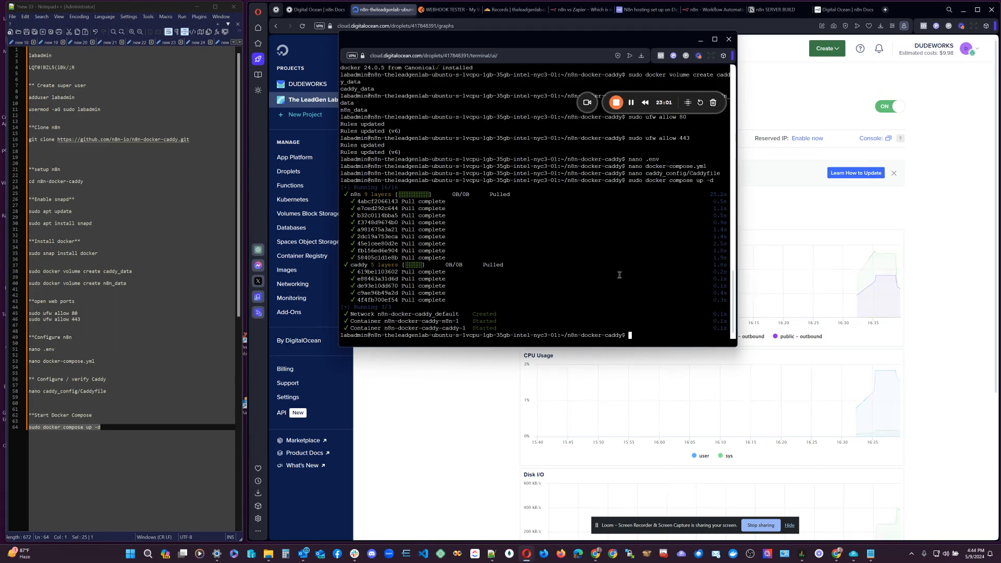
# Close the console and browse to n8n.theleadgenlab.com in a new tab.
pyautogui.click(728, 39)
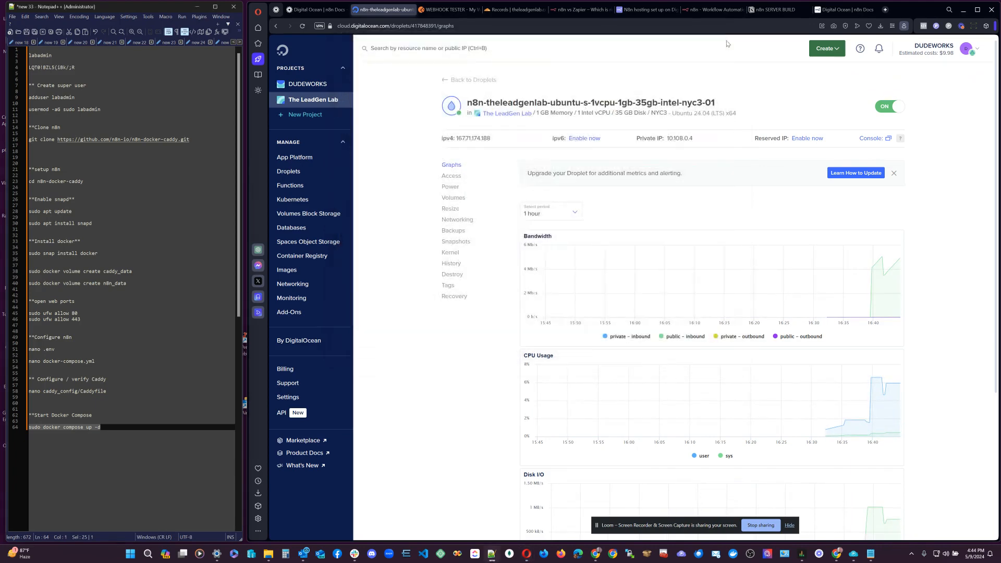
pyautogui.click(883, 10)
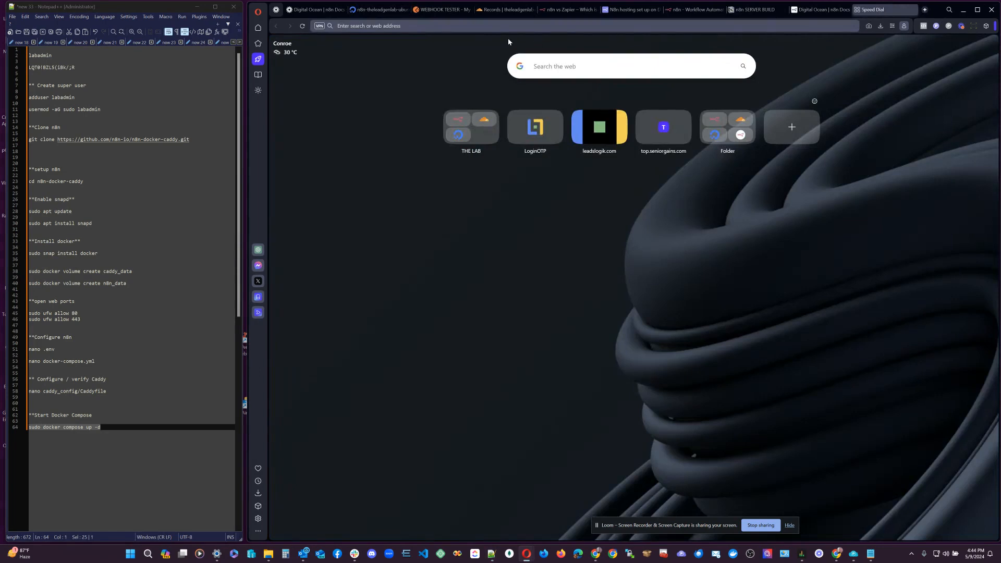
pyautogui.write('n8n.')
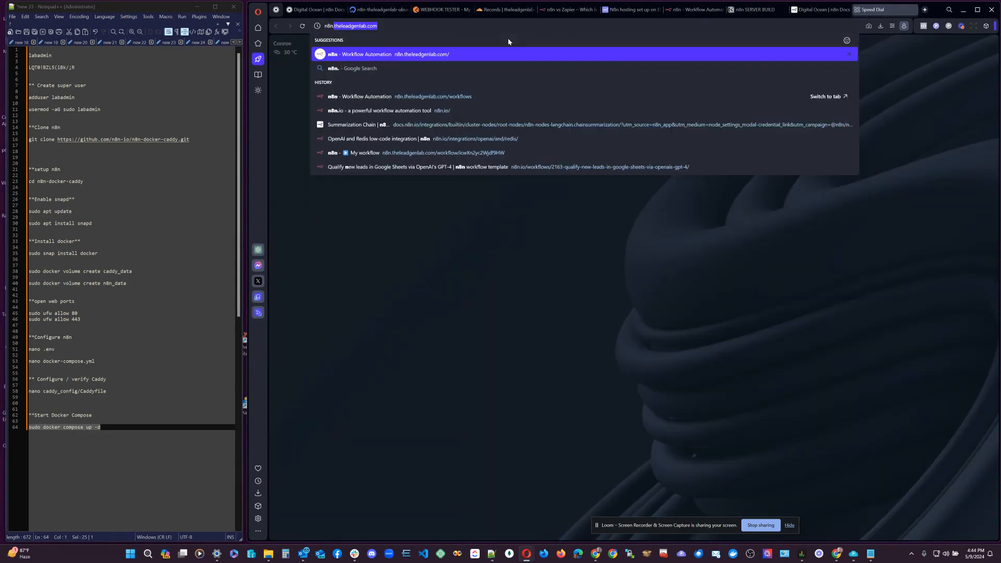
pyautogui.press('Return')
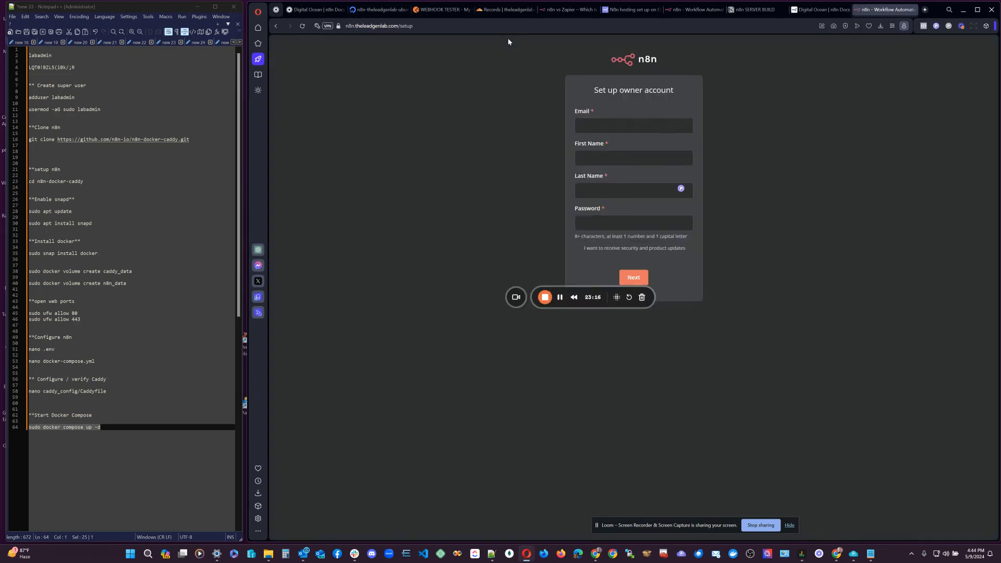
# Fill the owner setup form with the email, first and last name, and password, retyping the password.
pyautogui.click(618, 124)
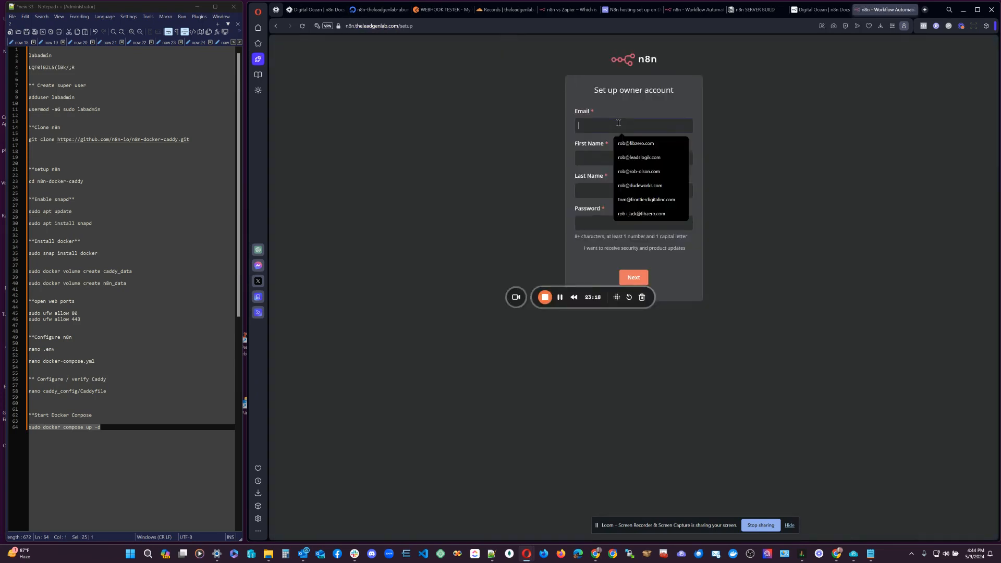
pyautogui.click(638, 171)
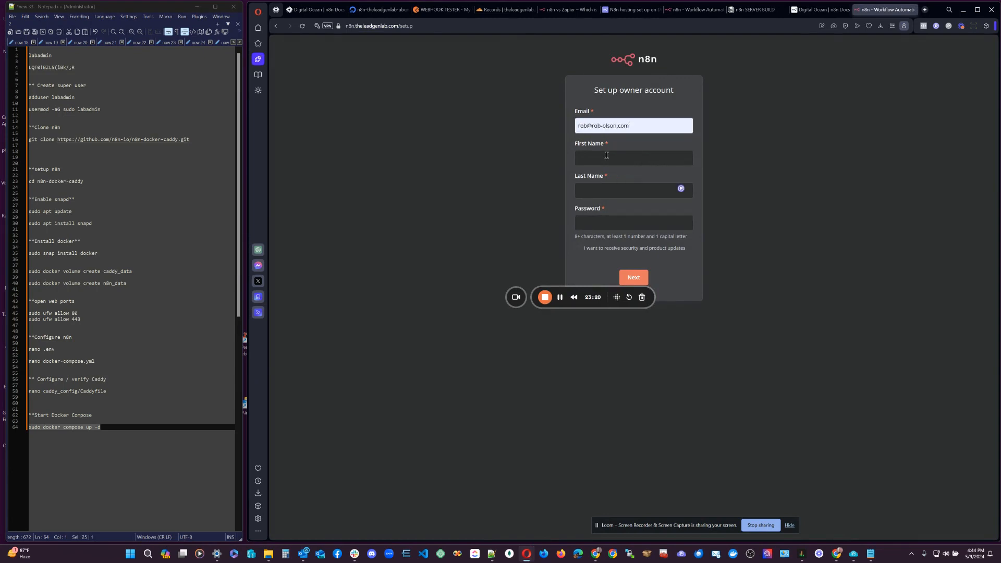
pyautogui.click(606, 155)
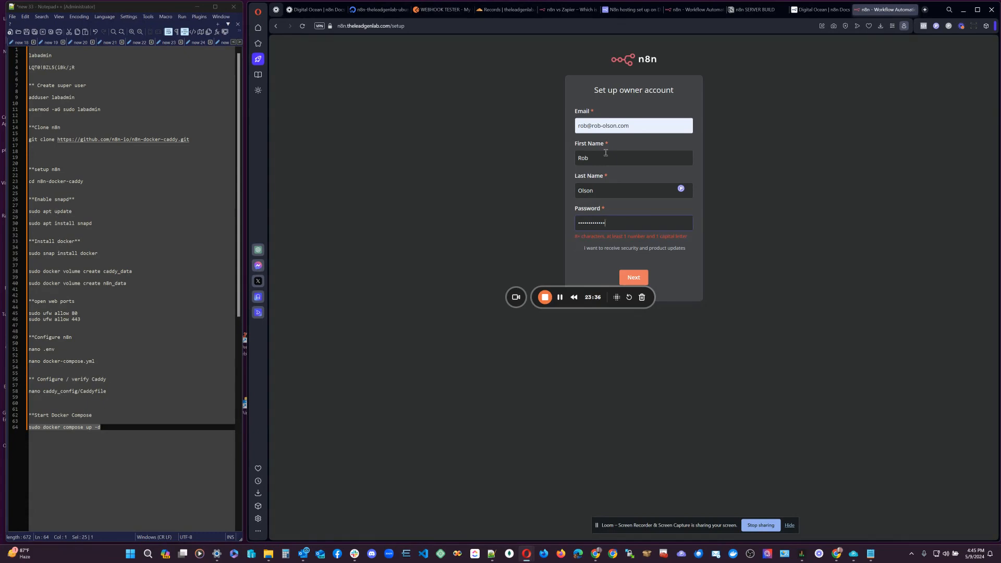
pyautogui.click(633, 277)
pyautogui.moveTo(619, 228); pyautogui.dragTo(569, 227)
pyautogui.write('•••')
pyautogui.click(644, 277)
pyautogui.moveTo(618, 224); pyautogui.dragTo(565, 232)
pyautogui.press('BackSpace')
pyautogui.write('••••••••')
# Submit the owner account and answer the survey: SaaS, Business Owner, Myself, under 20 people, word of mouth.
pyautogui.click(646, 277)
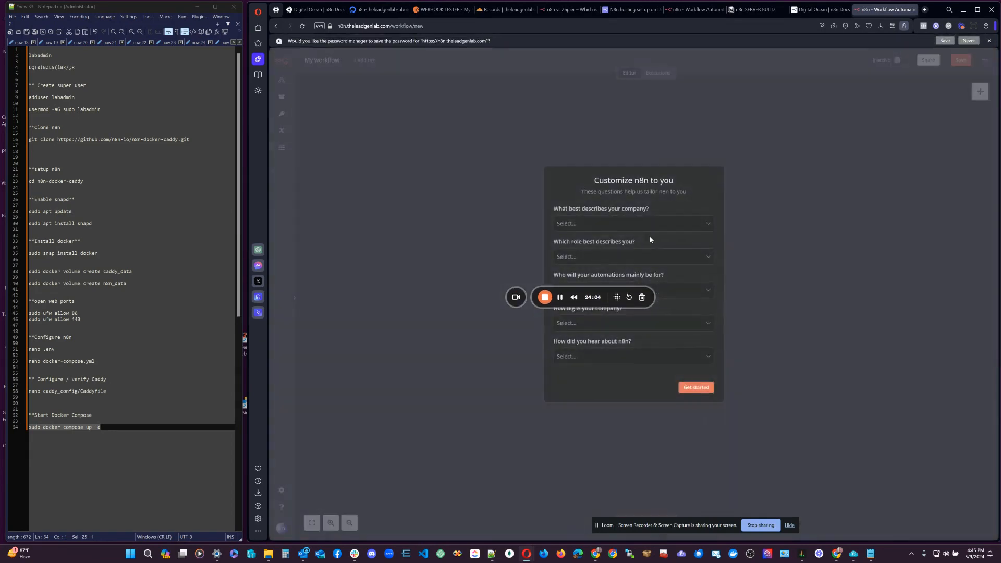
pyautogui.moveTo(535, 300); pyautogui.dragTo(413, 436)
pyautogui.click(591, 226)
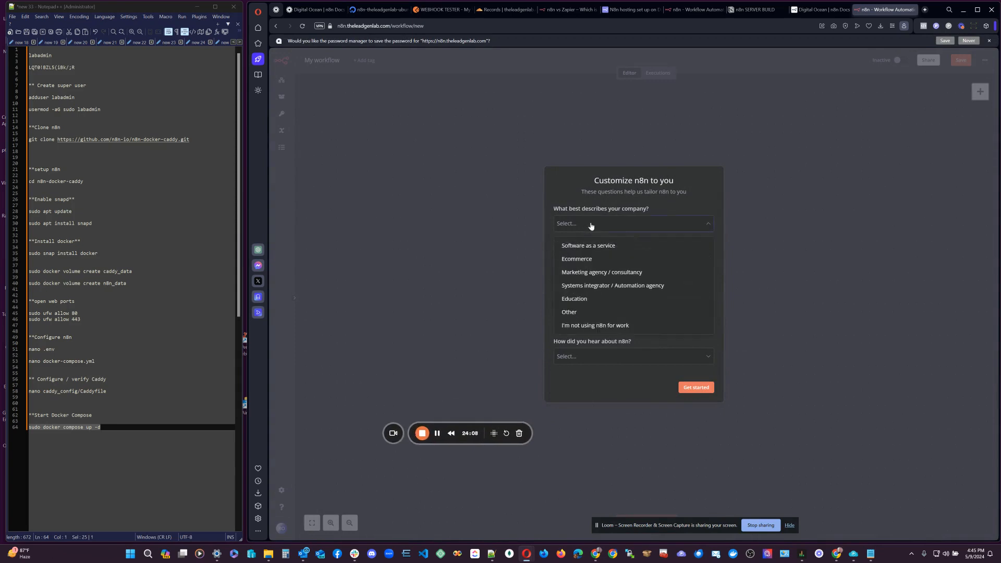
pyautogui.click(585, 246)
pyautogui.click(583, 258)
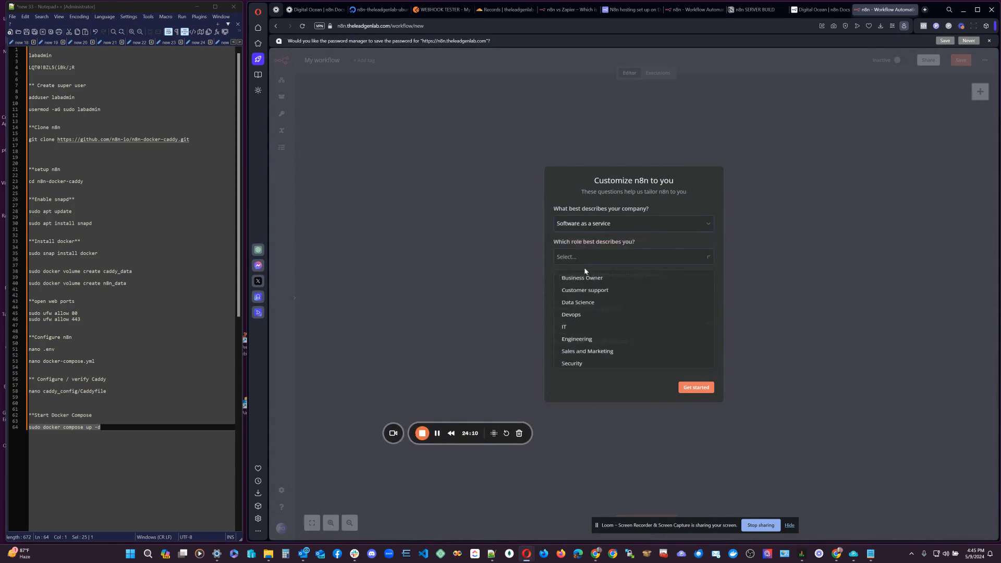
pyautogui.click(585, 277)
pyautogui.click(584, 291)
pyautogui.click(586, 312)
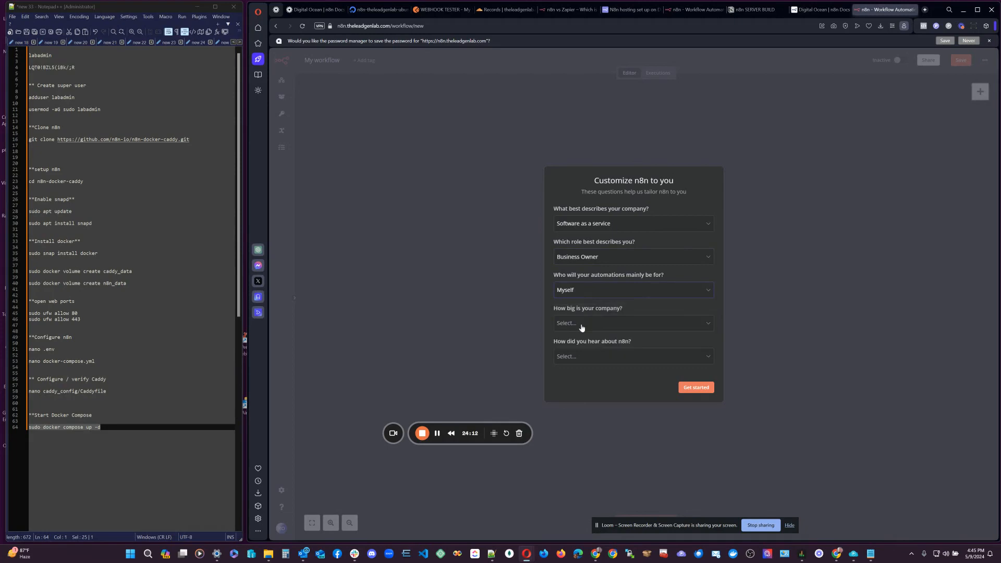
pyautogui.click(582, 323)
pyautogui.click(580, 350)
pyautogui.click(581, 353)
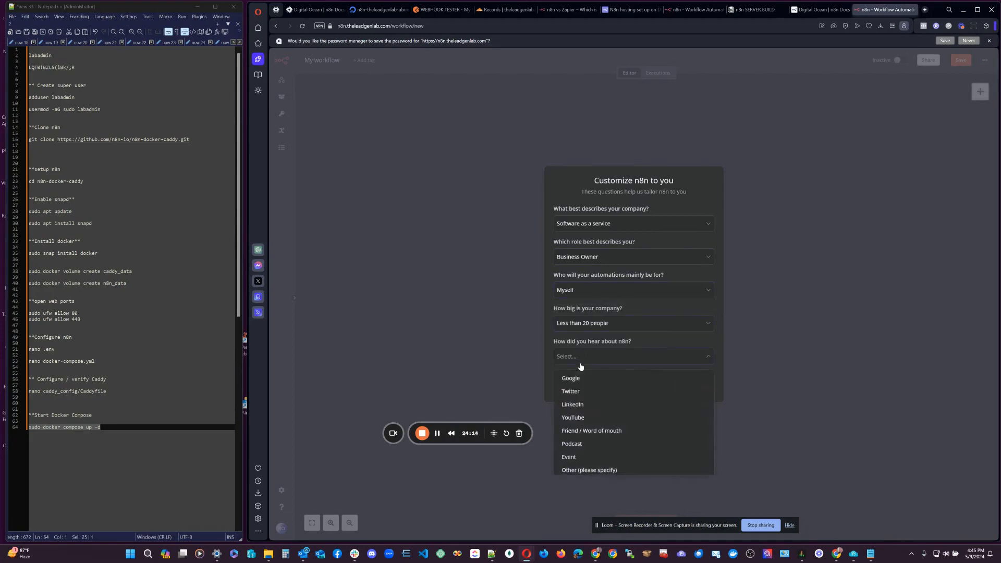
pyautogui.click(571, 431)
# Finish the survey and start a new workflow from scratch.
pyautogui.click(698, 388)
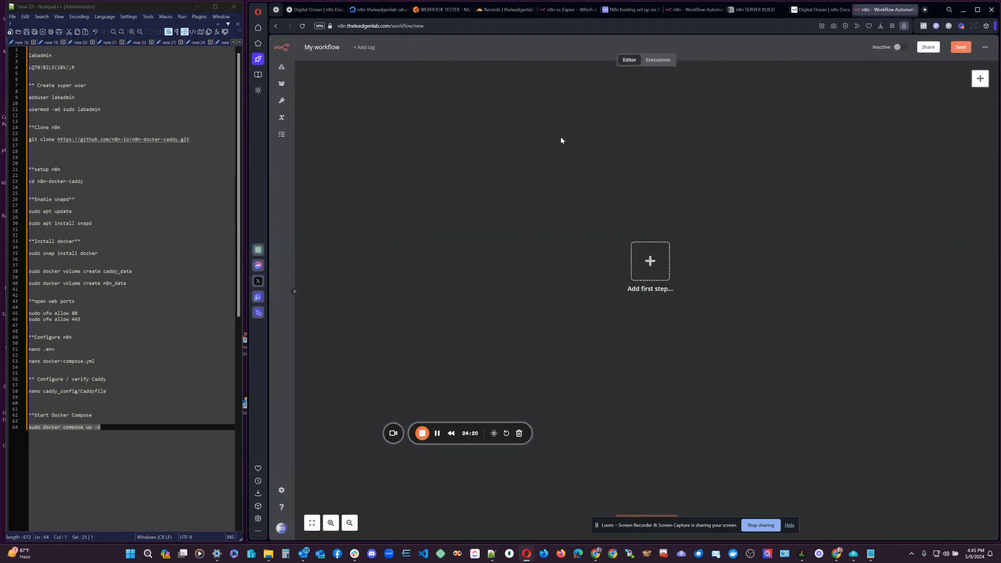
pyautogui.click(281, 67)
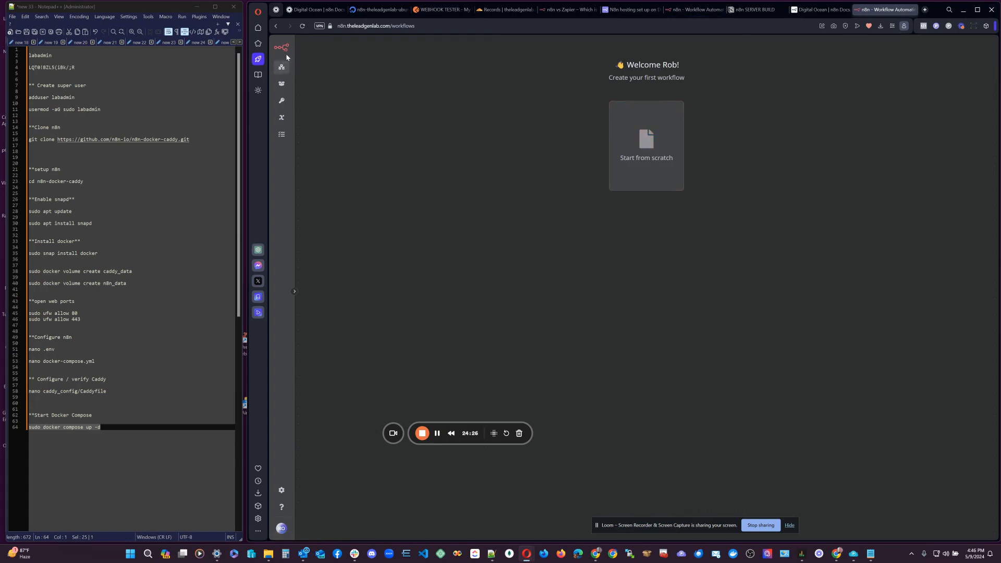
pyautogui.click(648, 143)
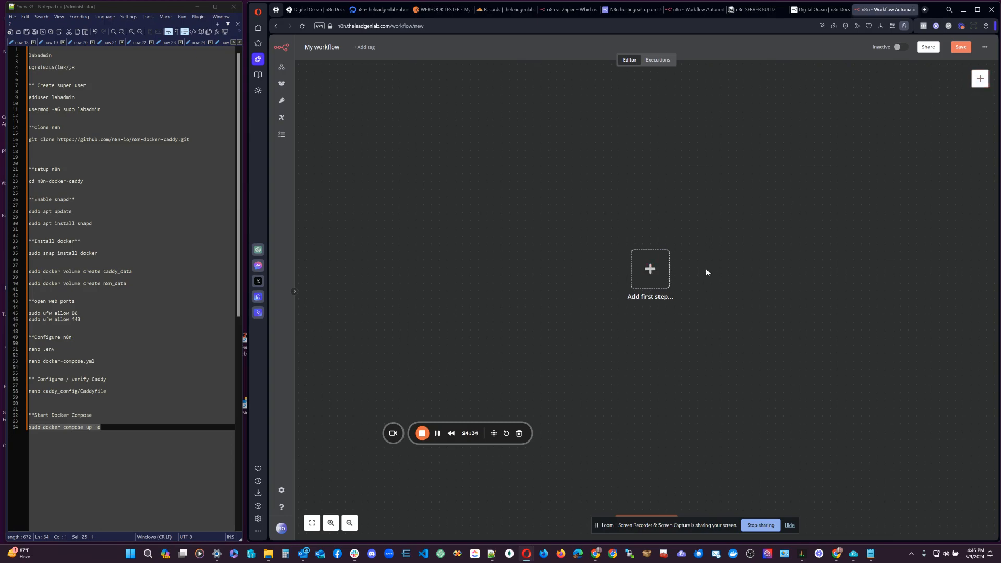
# Add a Webhook trigger node (searched as 'hoo') with its HTTP Method set to POST.
pyautogui.click(650, 269)
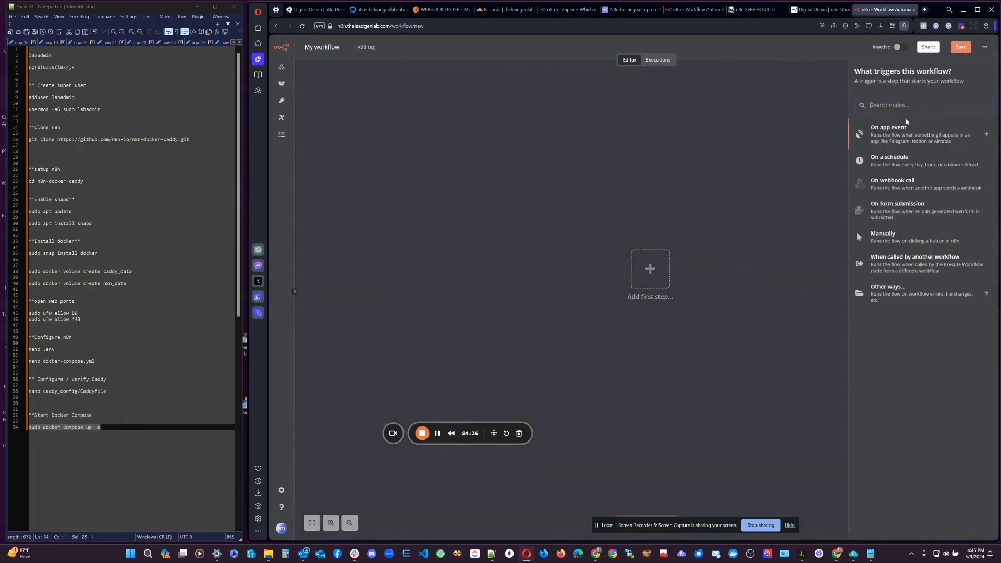
pyautogui.write('hoo')
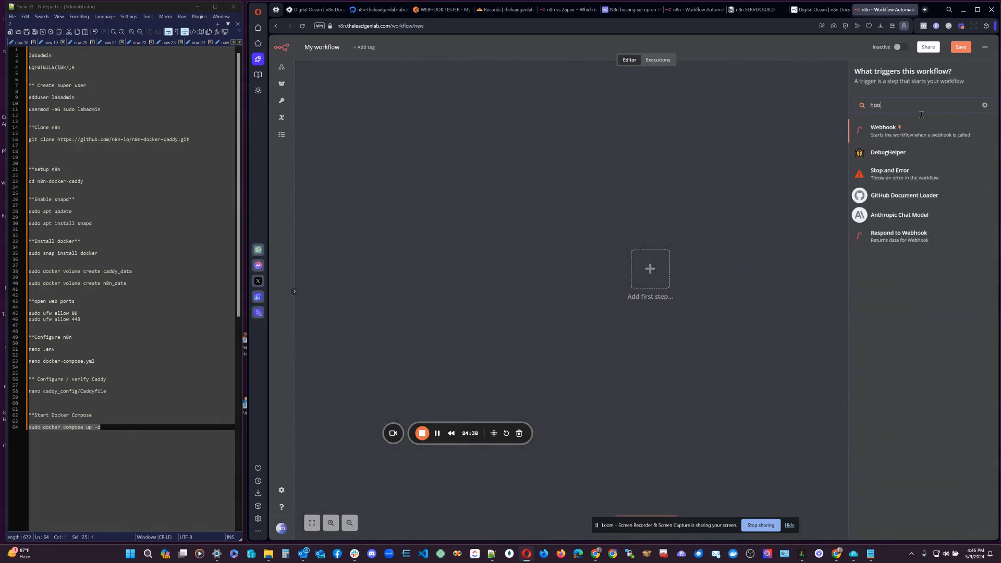
pyautogui.click(905, 133)
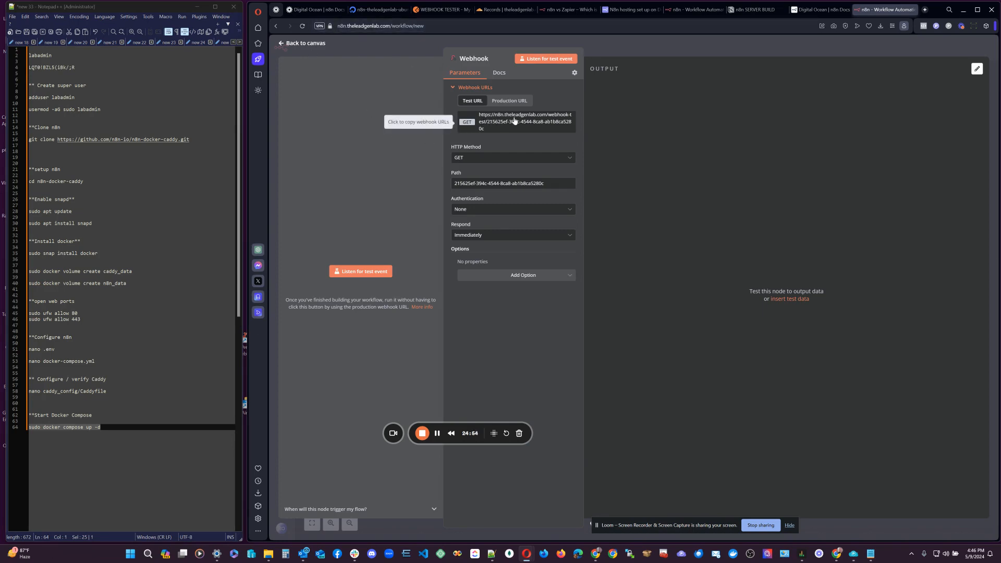
pyautogui.click(475, 158)
pyautogui.click(470, 228)
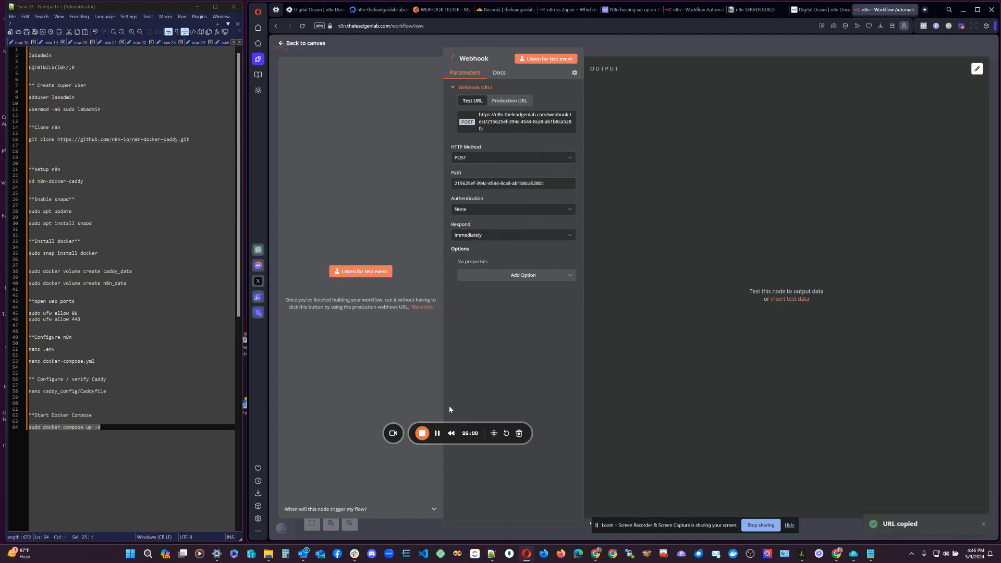
# Paste the n8n test webhook URL into Postman's WEBHOOK TESTER request and send it.
pyautogui.click(438, 10)
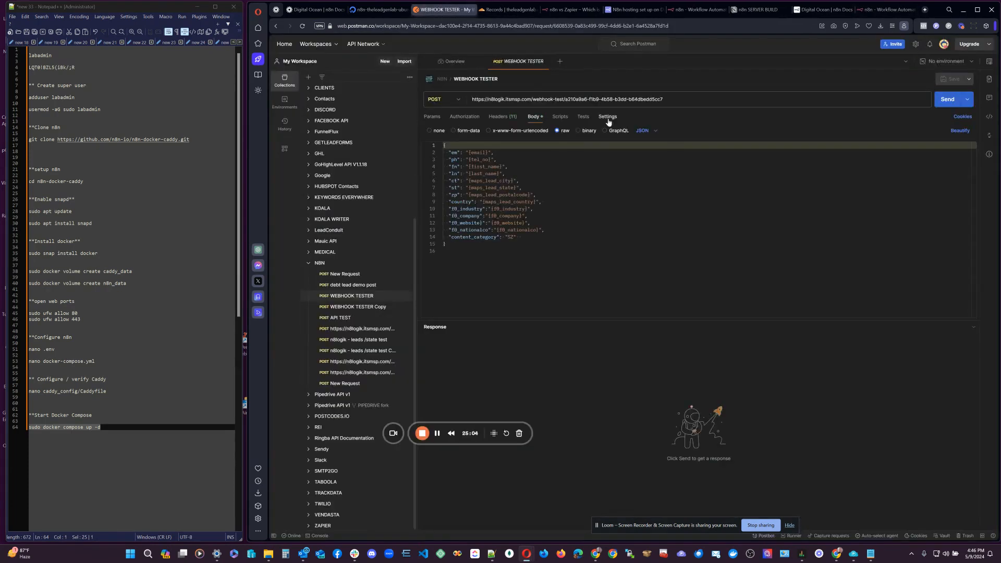
pyautogui.moveTo(664, 99); pyautogui.dragTo(472, 99)
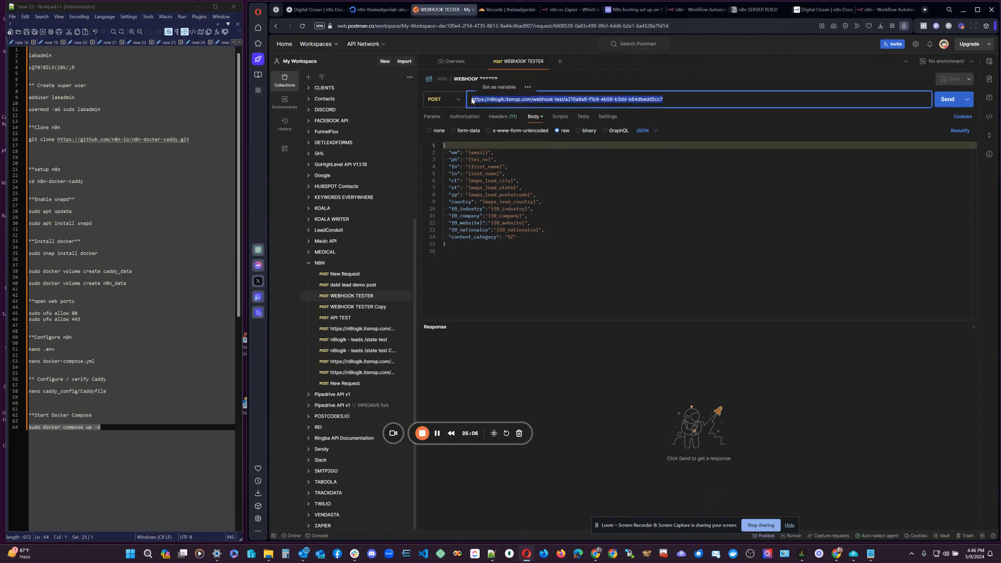
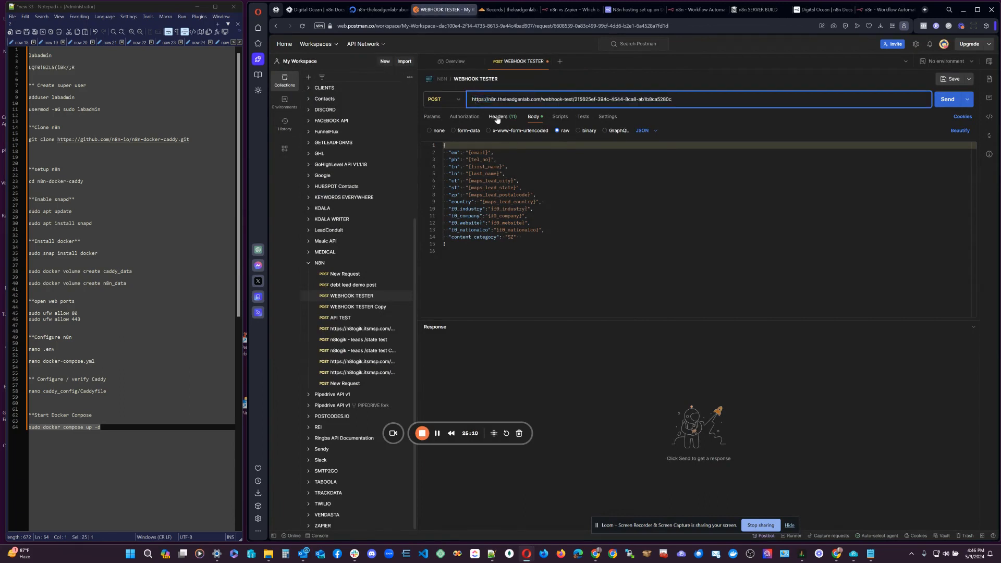
pyautogui.click(464, 117)
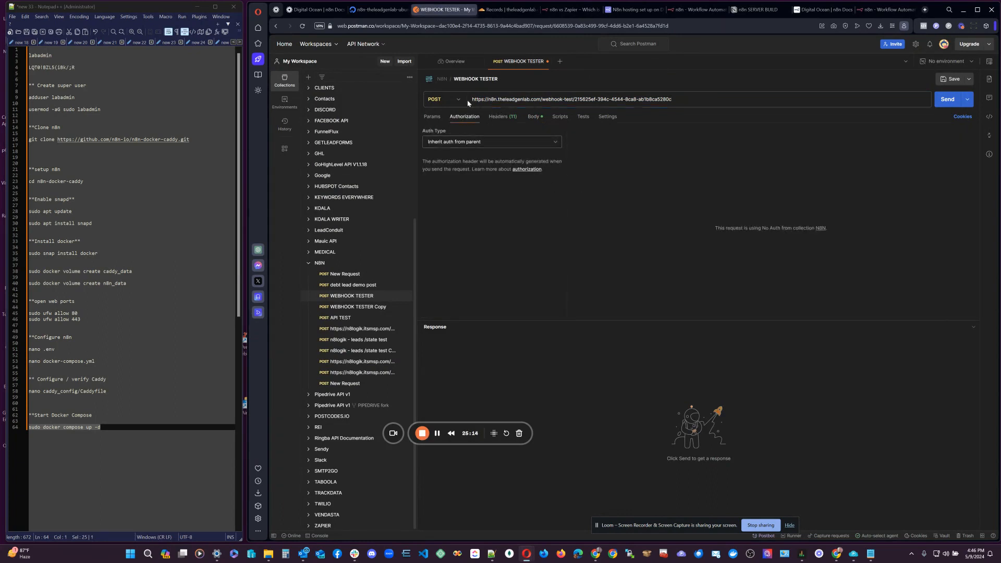
pyautogui.click(948, 104)
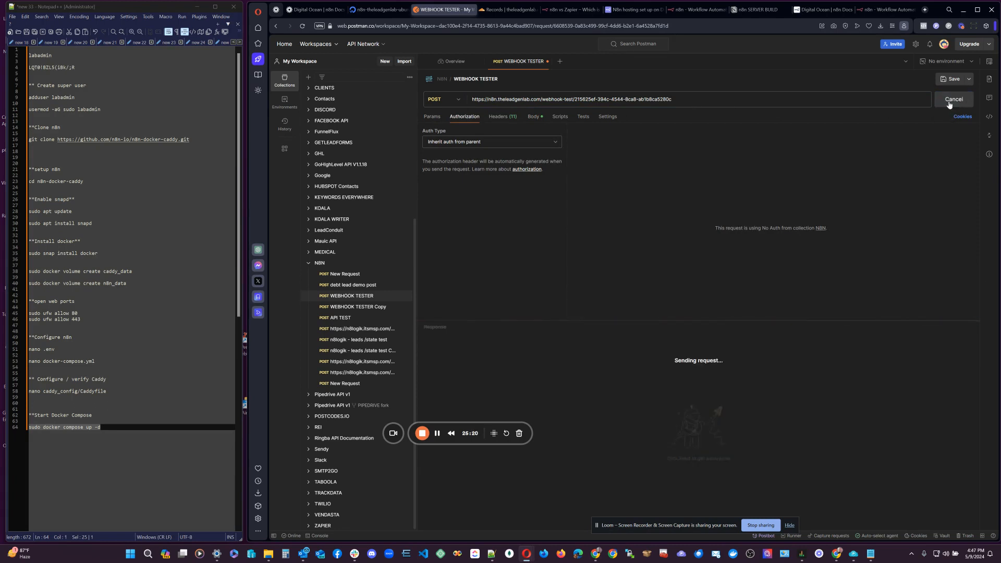
# Have the n8n Webhook listen for a test event and resend the Postman request.
pyautogui.click(874, 13)
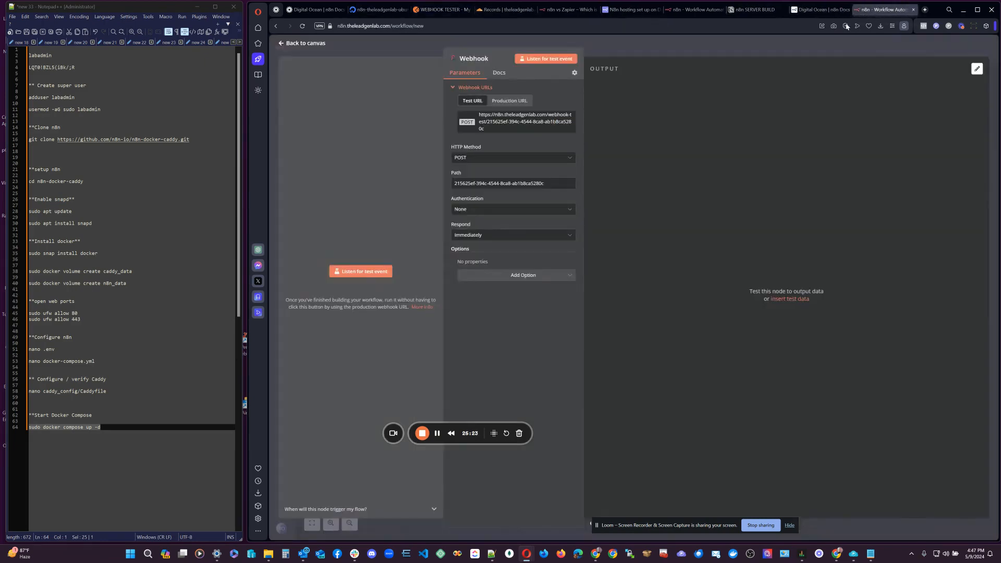
pyautogui.click(530, 59)
pyautogui.click(442, 11)
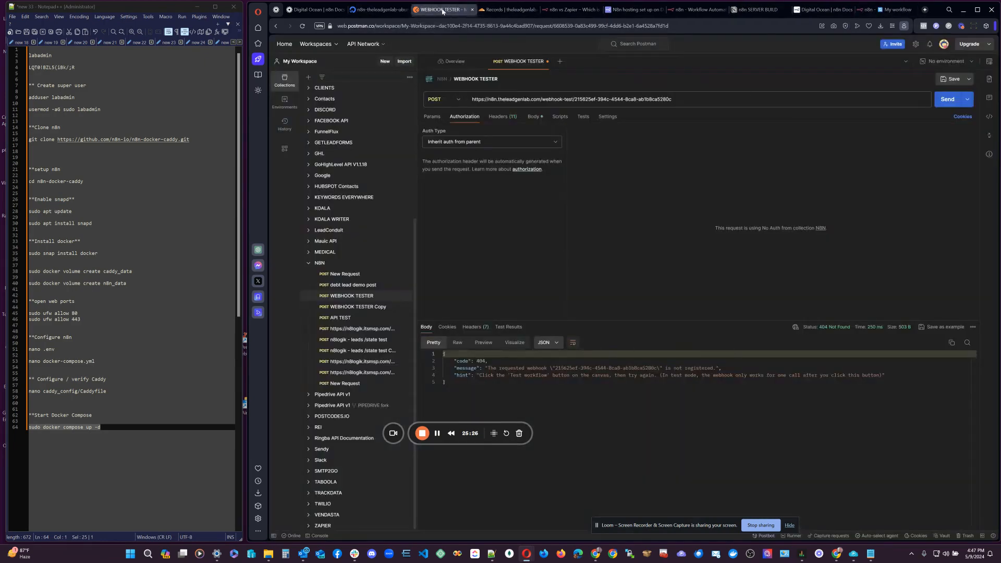
pyautogui.click(936, 103)
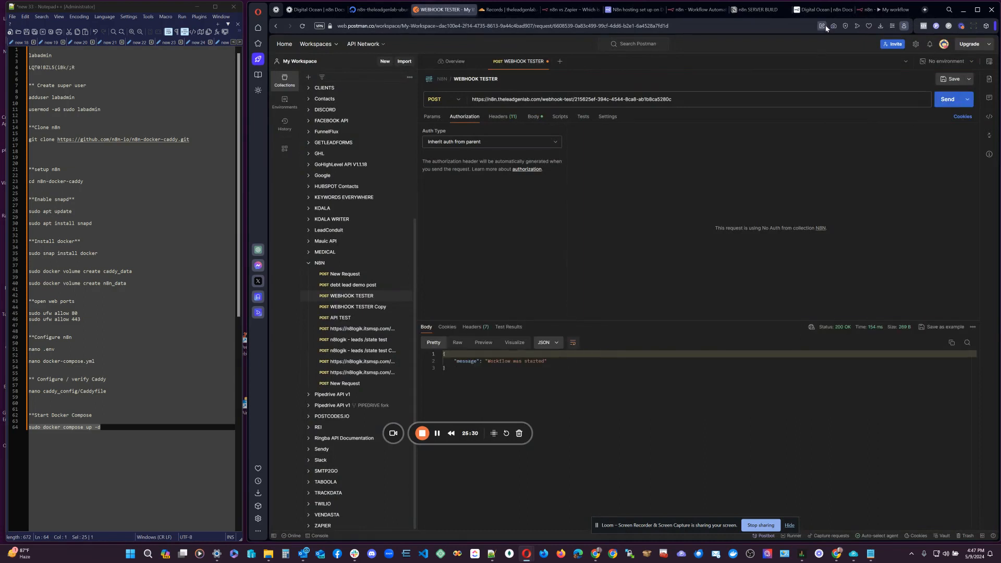
pyautogui.click(886, 10)
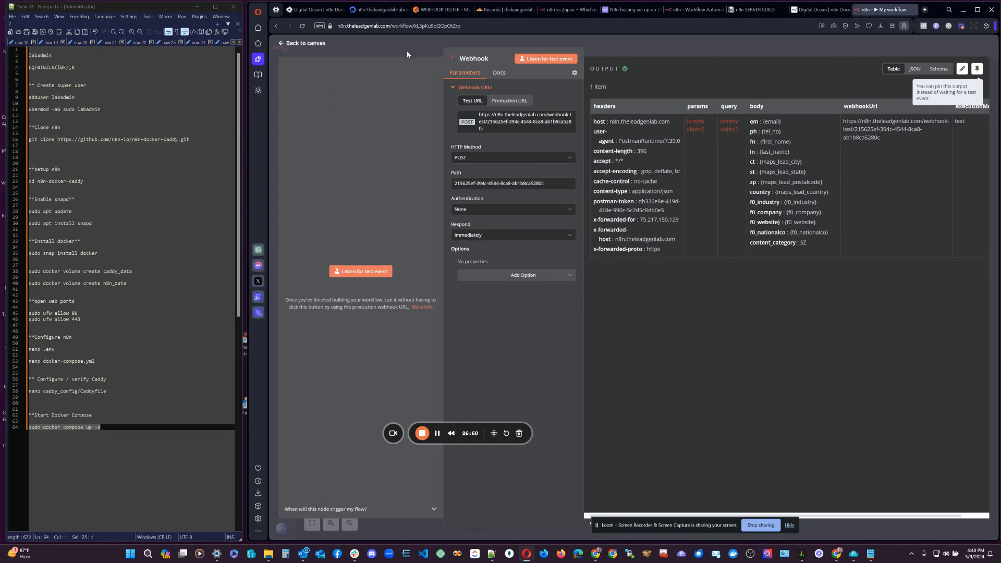
# Leave the Webhook node's received-data view and return to the My workflow canvas.
pyautogui.click(314, 43)
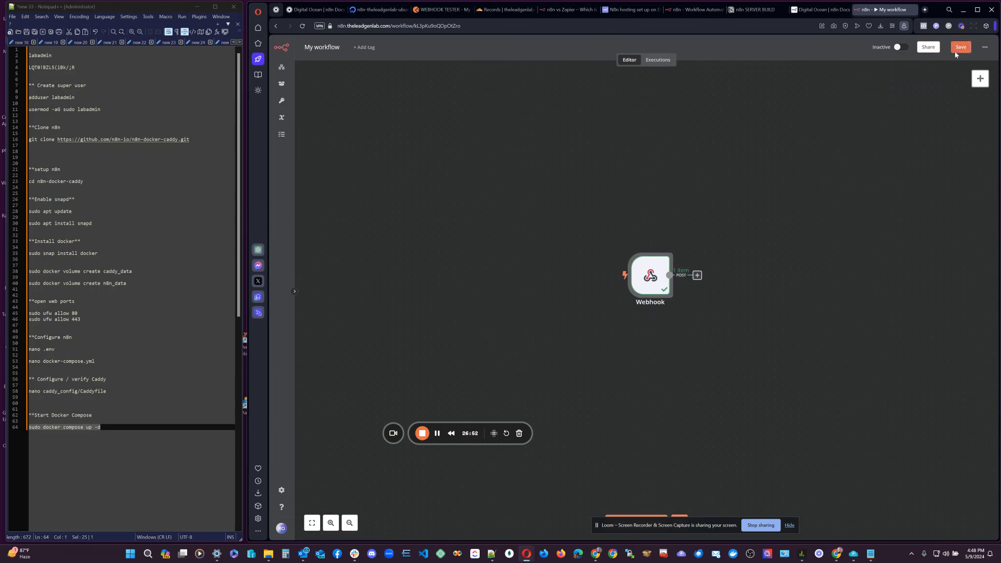
# Reopen My workflow from Workflows, browse the Advanced AI nodes, and move the Webhook node up-left.
pyautogui.click(281, 72)
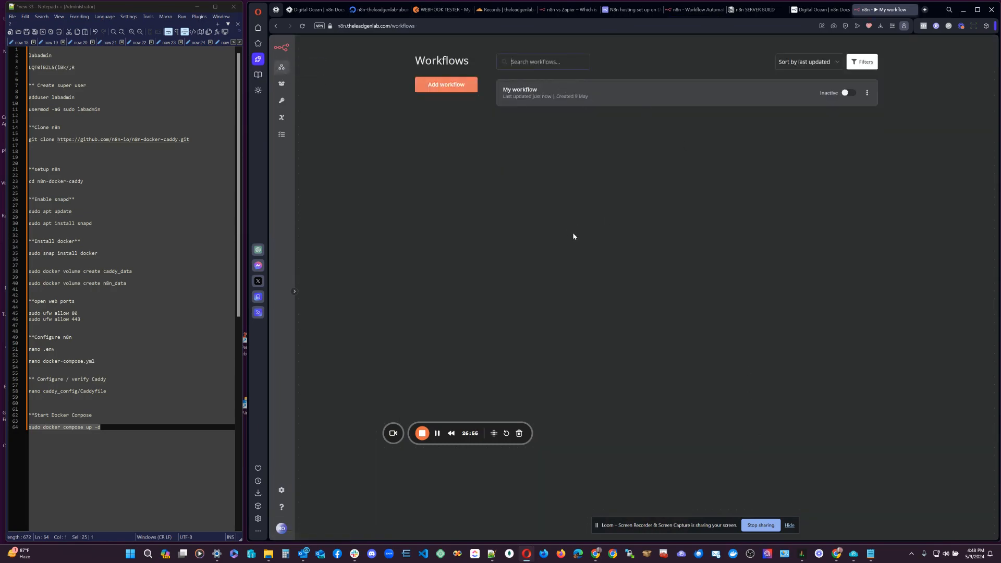
pyautogui.click(509, 91)
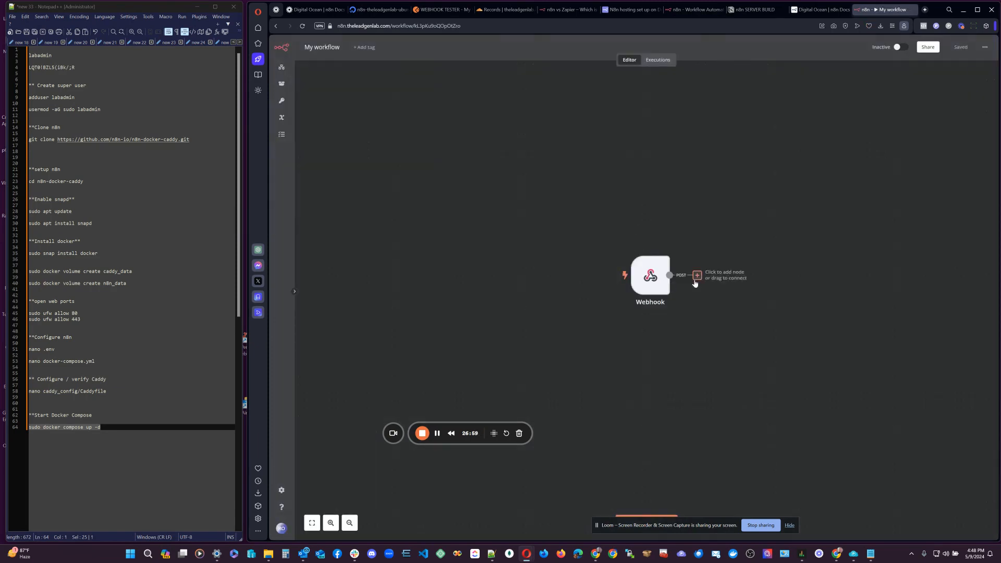
pyautogui.click(697, 275)
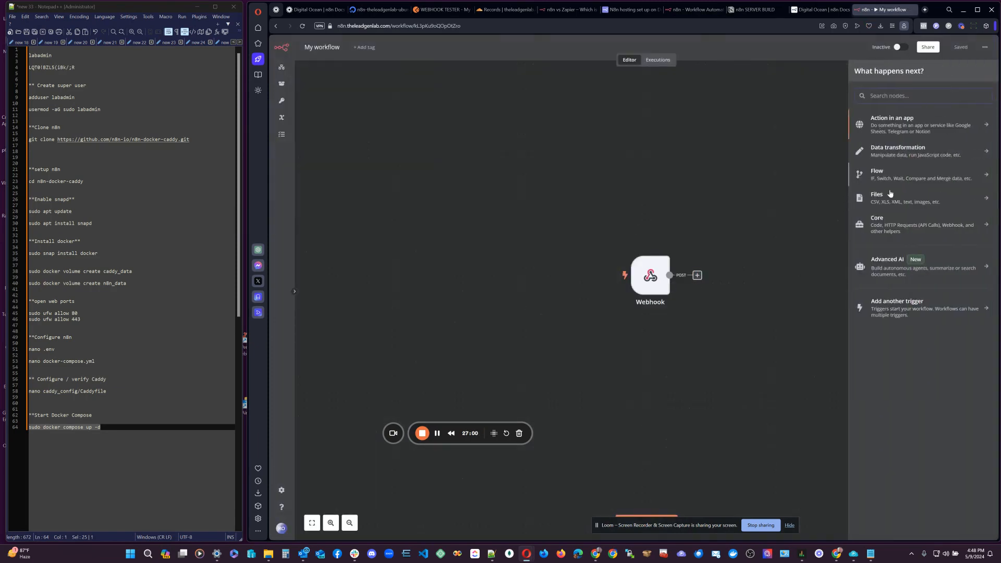
pyautogui.click(889, 269)
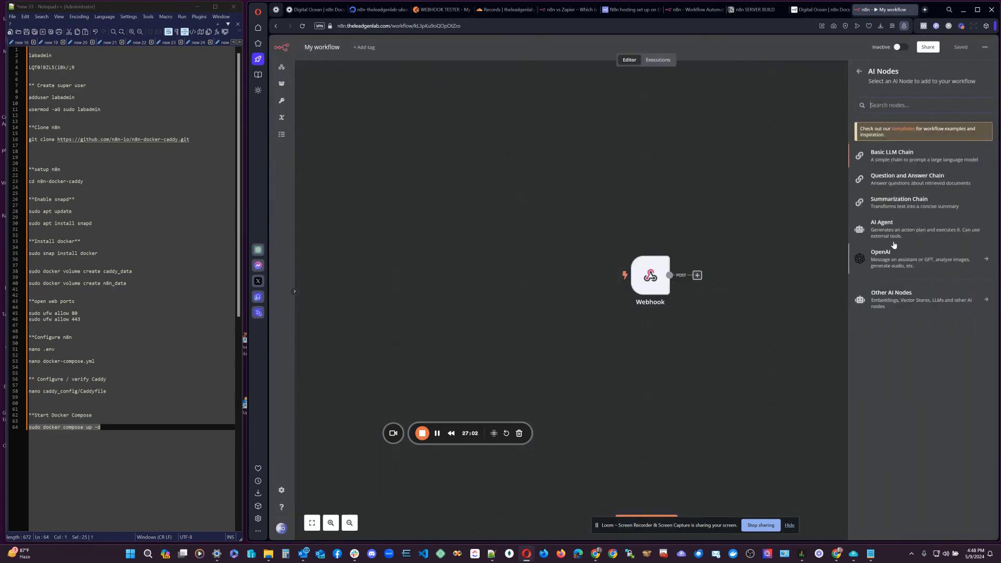
pyautogui.click(859, 71)
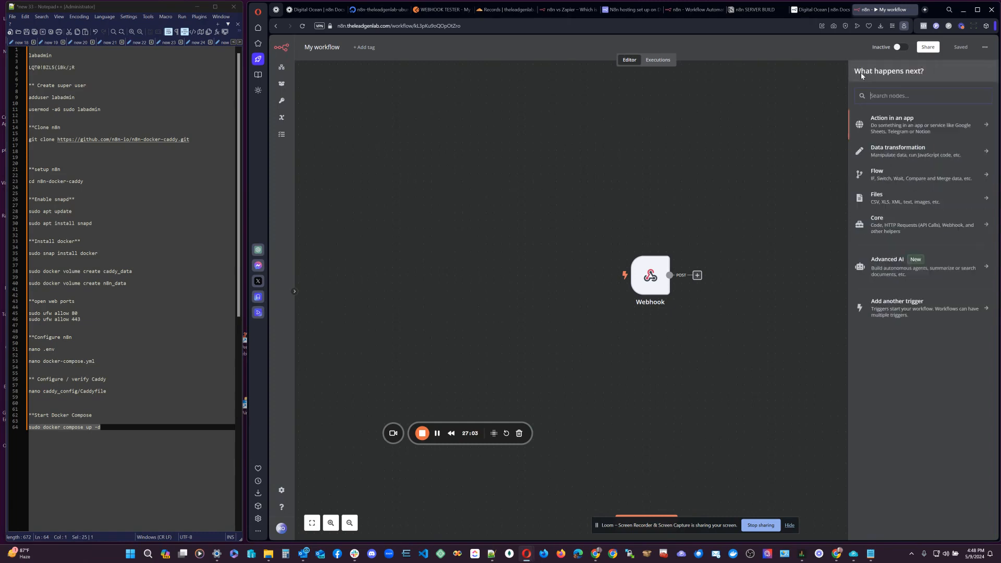
pyautogui.click(722, 114)
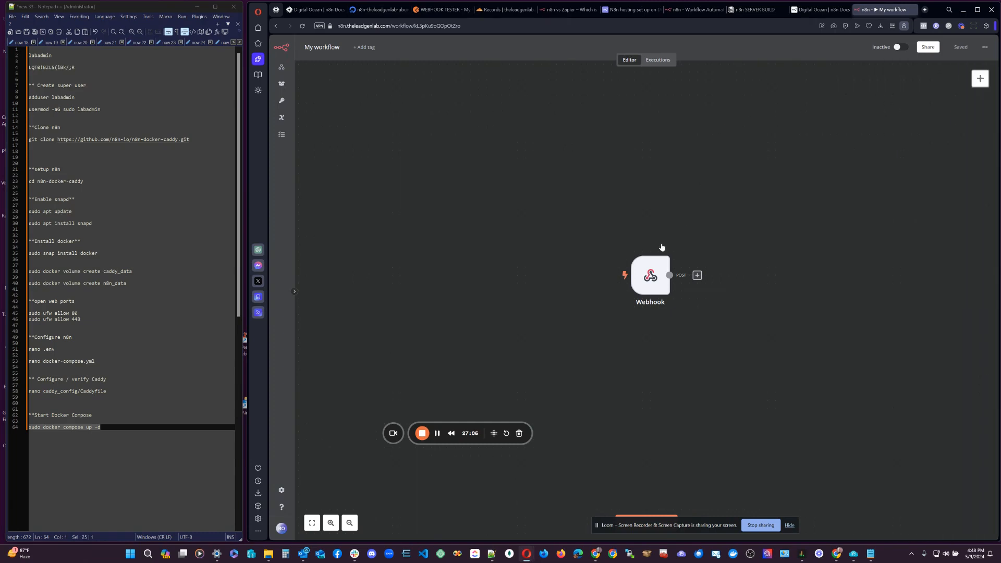
pyautogui.moveTo(629, 263); pyautogui.dragTo(520, 201)
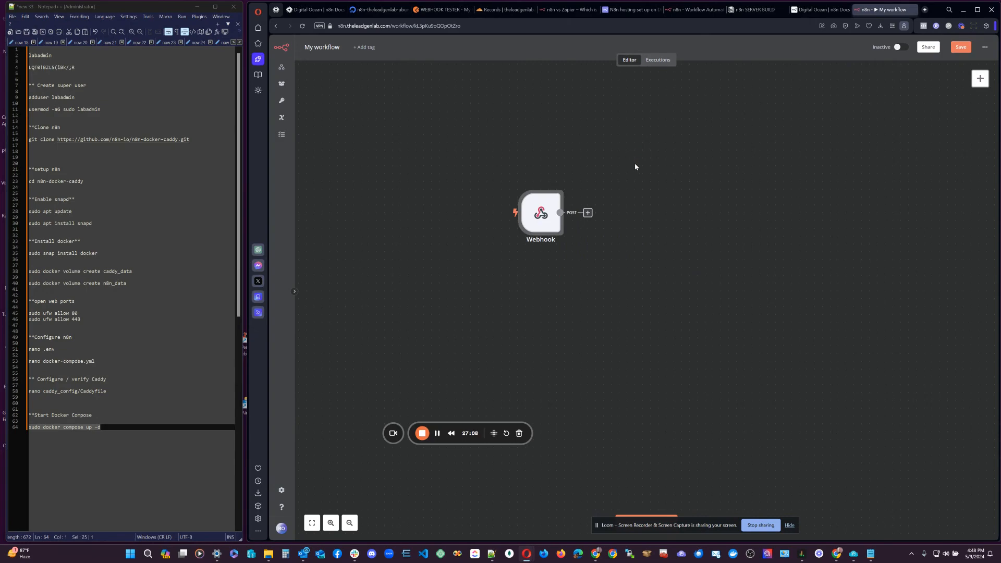